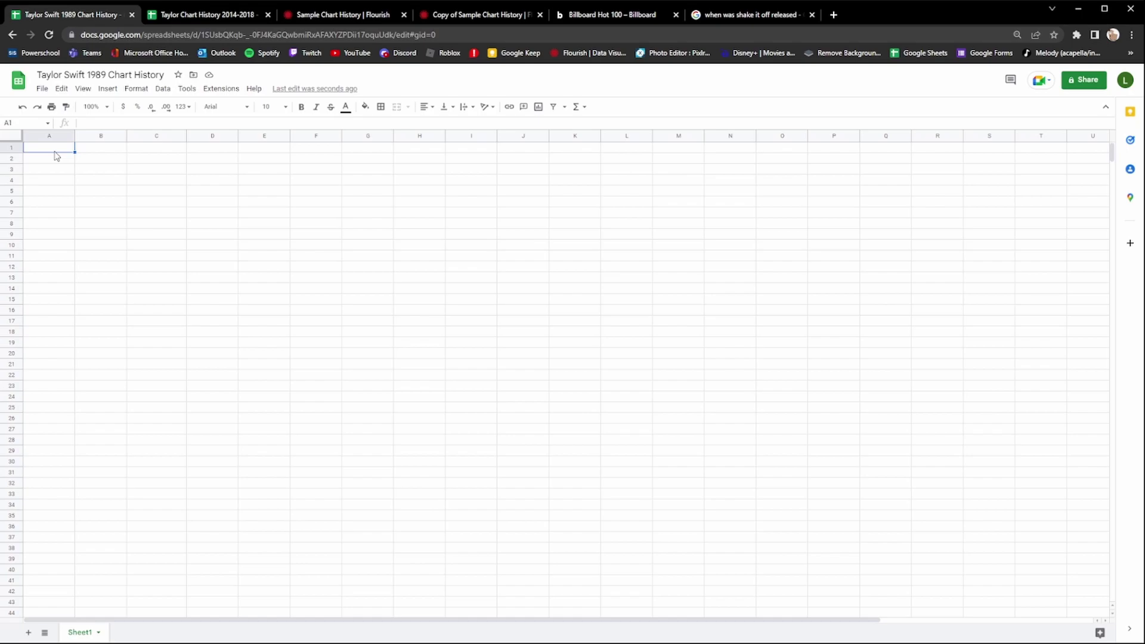
# - Rename the new spreadsheet to 'Taylor Swift 1989 Chart History' and go back to the Sheets home page
pyautogui.click(84, 75)
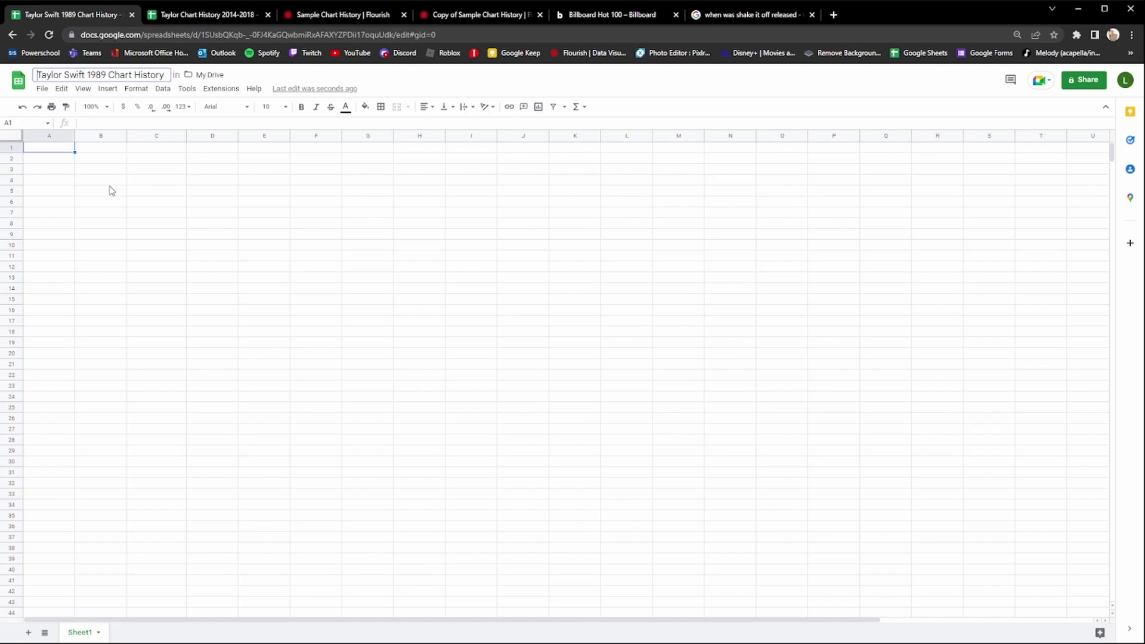
pyautogui.click(34, 152)
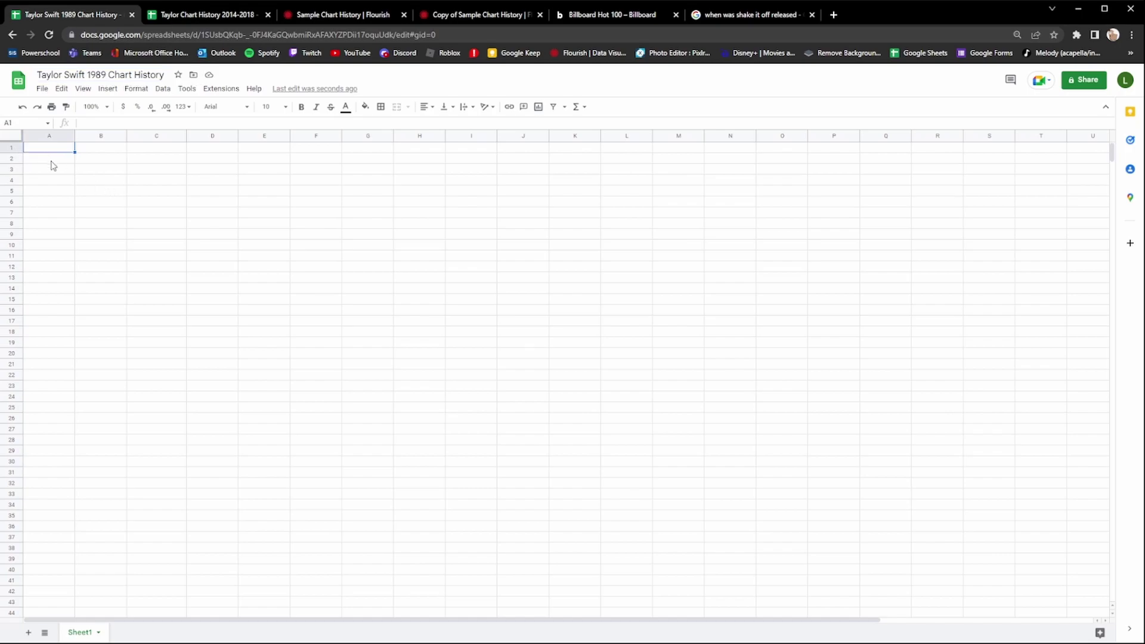
pyautogui.click(42, 159)
pyautogui.click(37, 151)
pyautogui.hotkey('alt', 'Left')
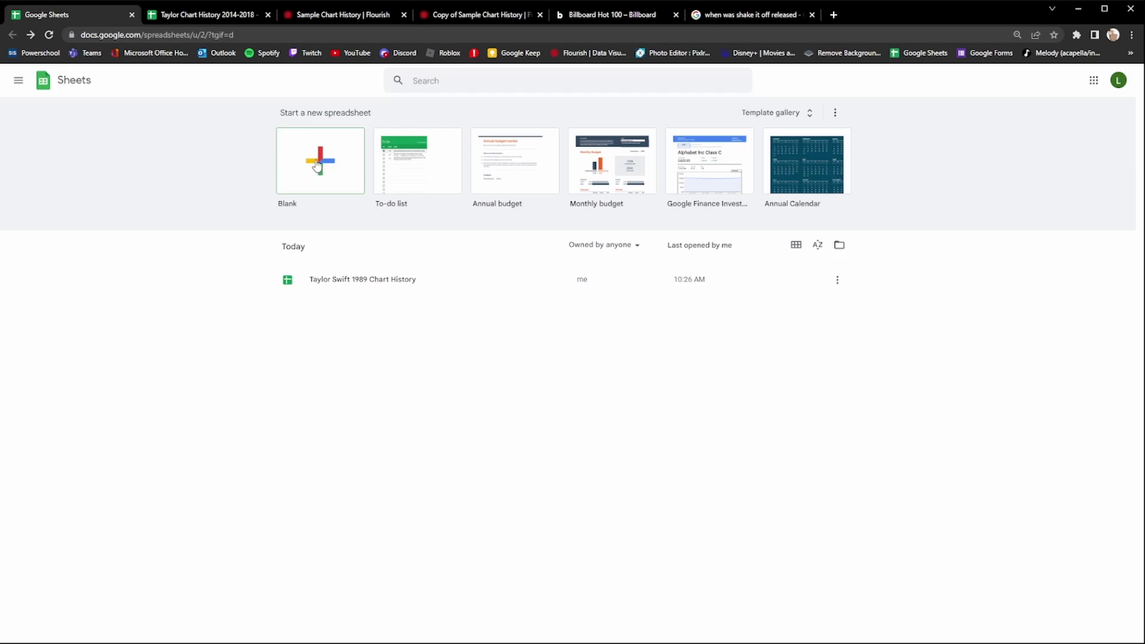
# - Open the chart history spreadsheet and enter the labels 'name' in A1 and 'image' in A2
pyautogui.click(344, 278)
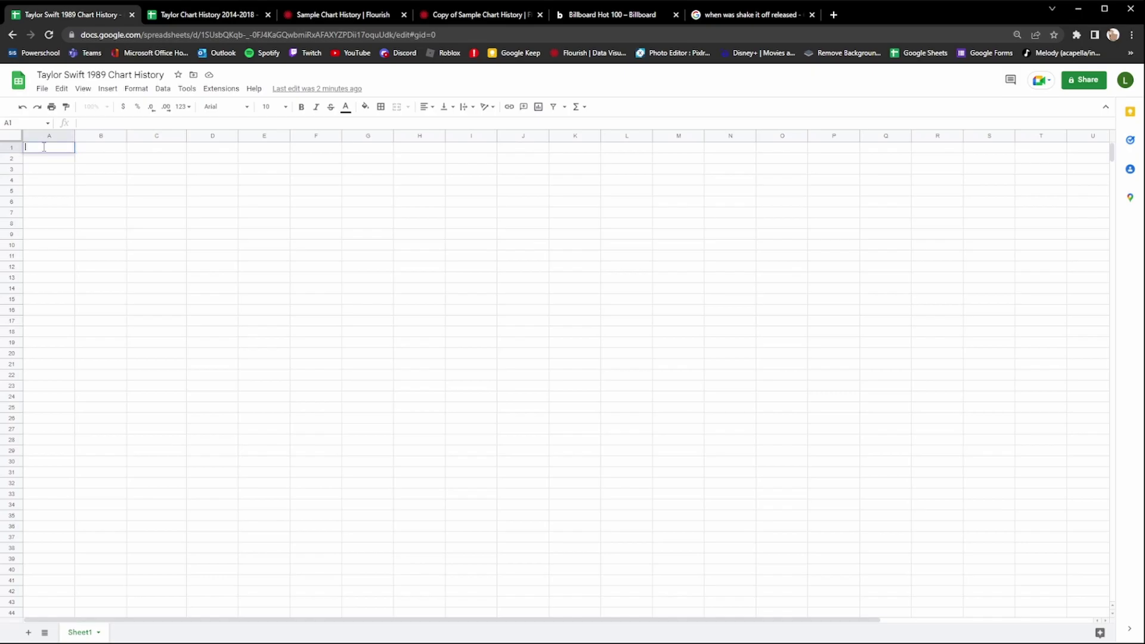
pyautogui.write('name')
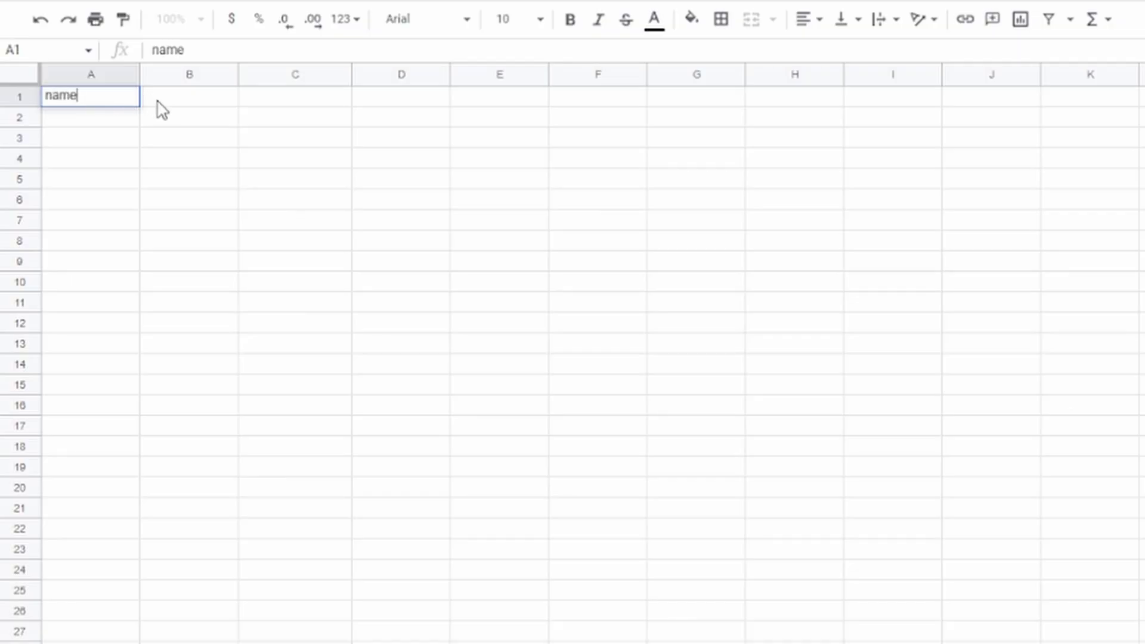
pyautogui.moveTo(161, 109); pyautogui.dragTo(1142, 99)
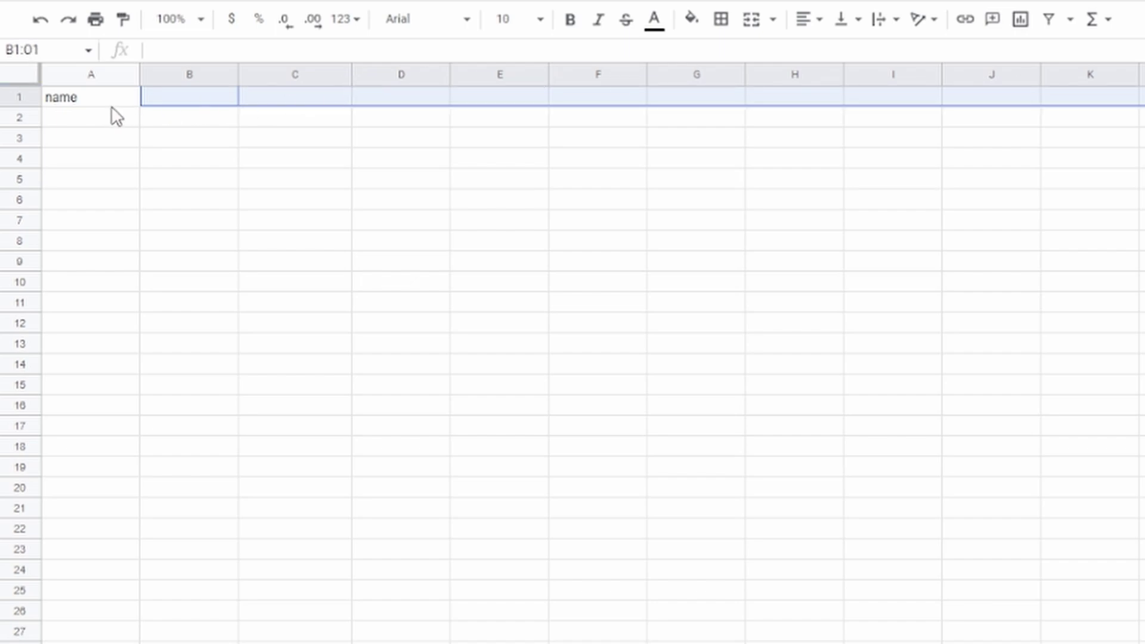
pyautogui.click(66, 119)
pyautogui.press('Return')
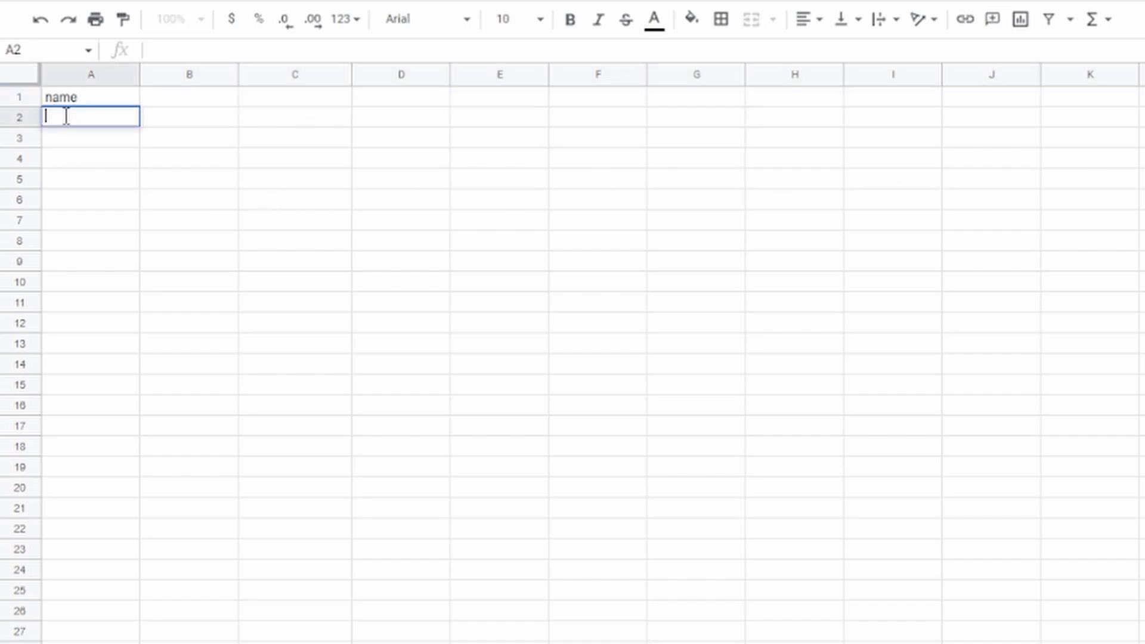
pyautogui.write('image')
pyautogui.moveTo(187, 123); pyautogui.dragTo(1141, 122)
# - Select cell A4 for the first date and switch to the Billboard Hot 100 page
pyautogui.click(71, 144)
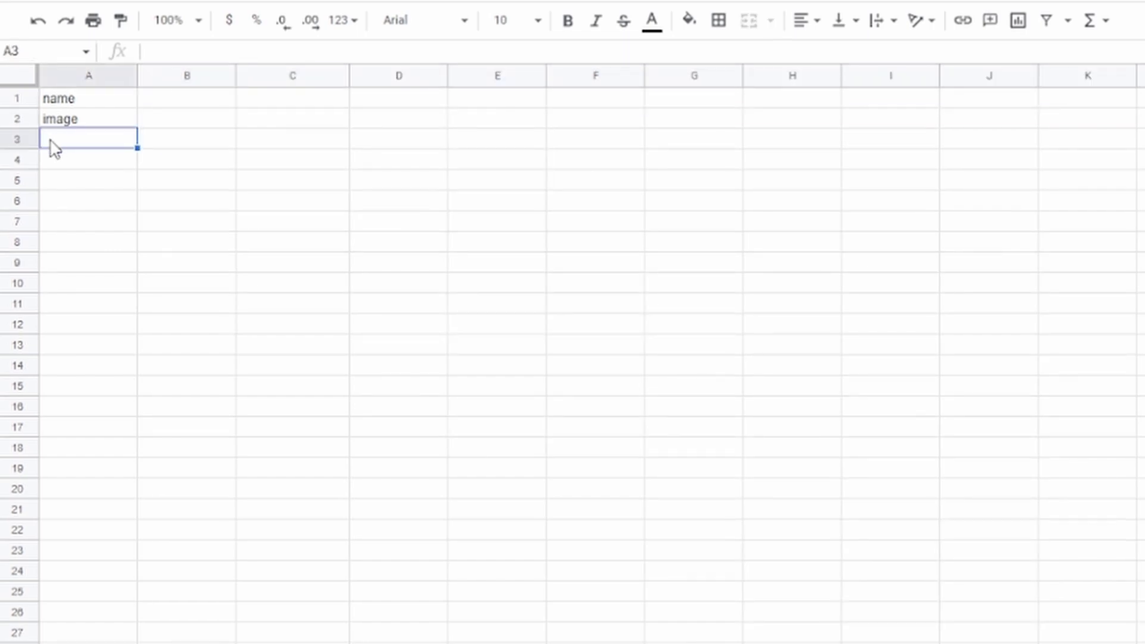
pyautogui.click(58, 162)
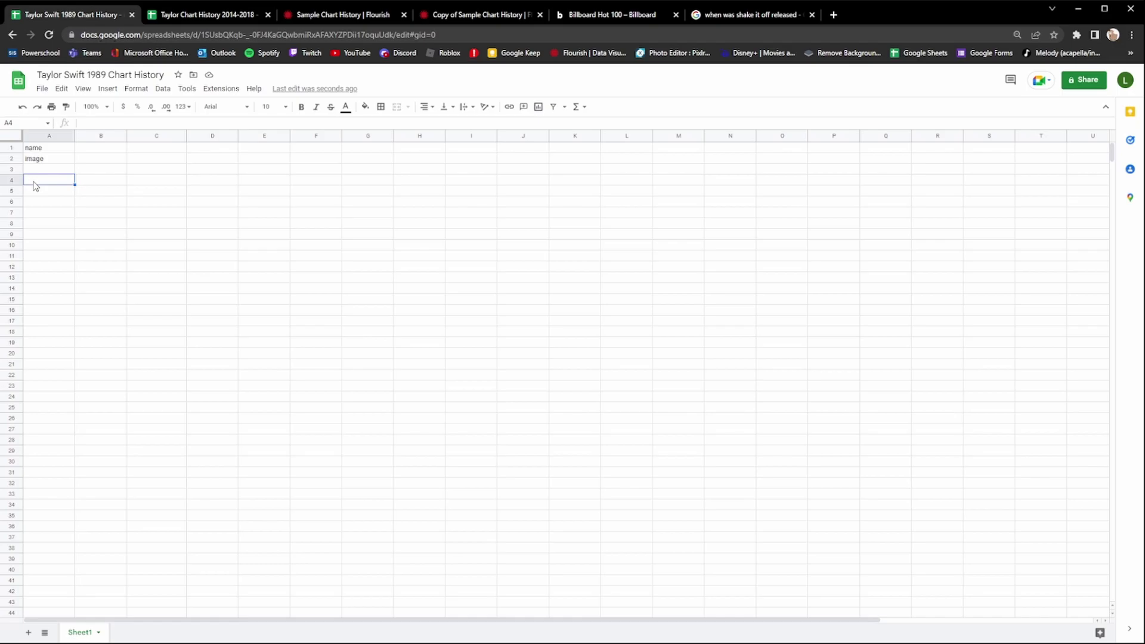
pyautogui.hotkey('ctrl', '5')
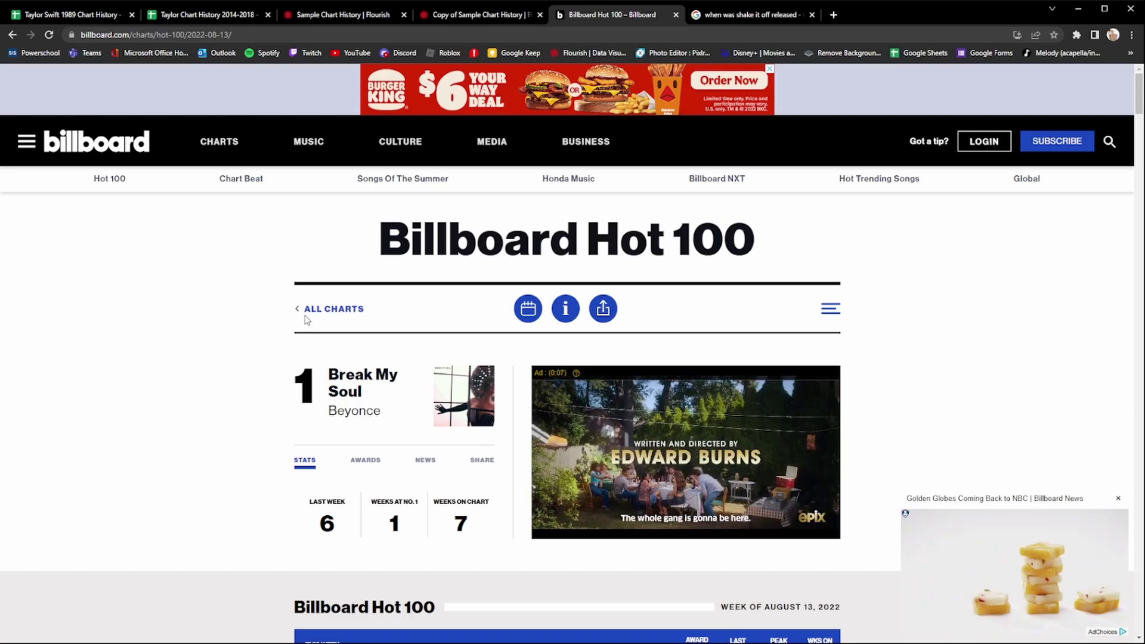
# - Look up Shake It Off's release date in the Google results
pyautogui.click(78, 15)
pyautogui.click(149, 75)
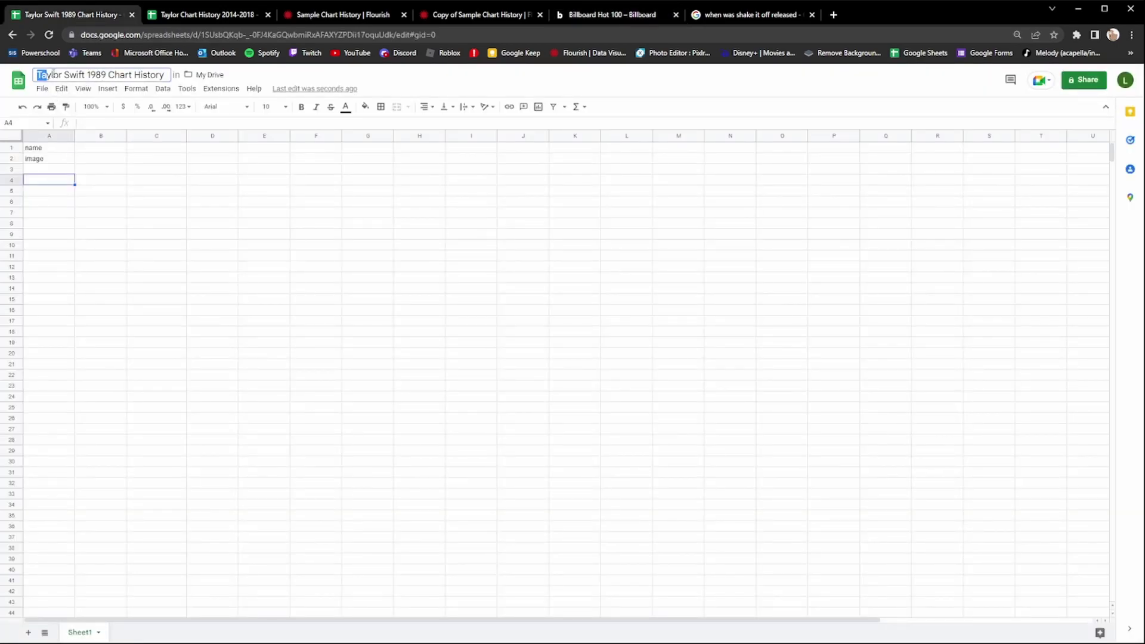
pyautogui.click(40, 183)
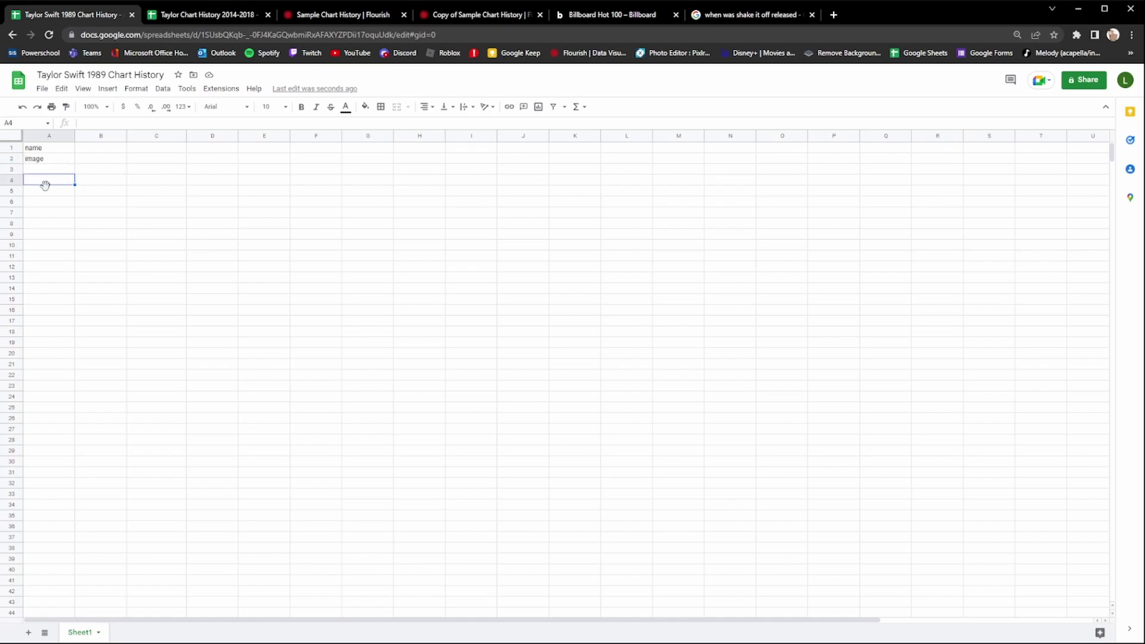
pyautogui.click(750, 16)
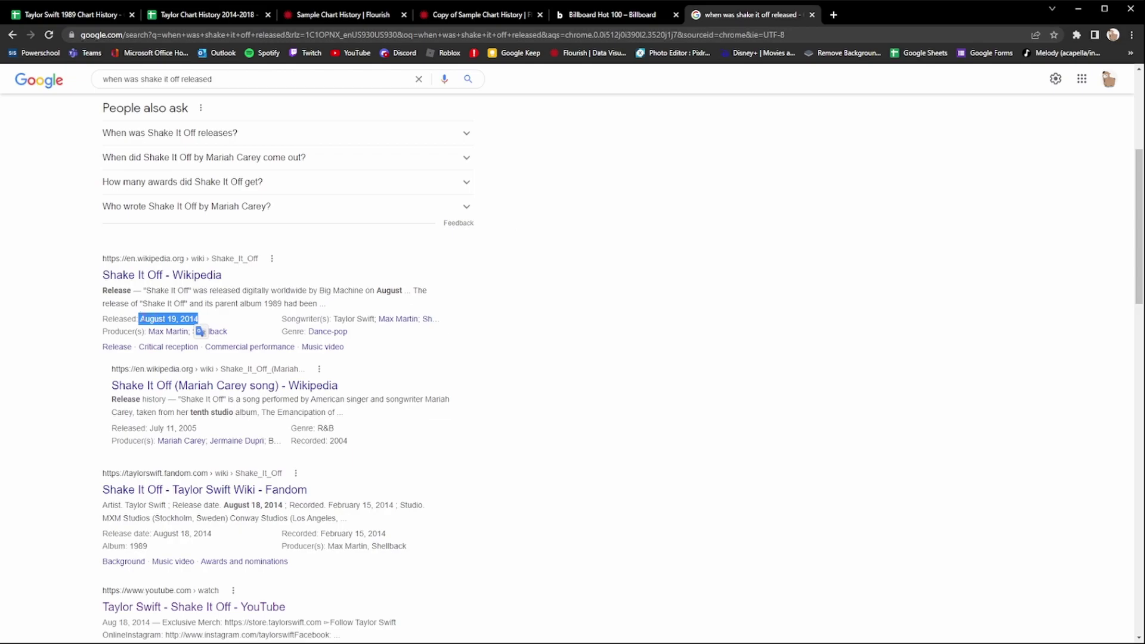
pyautogui.click(622, 13)
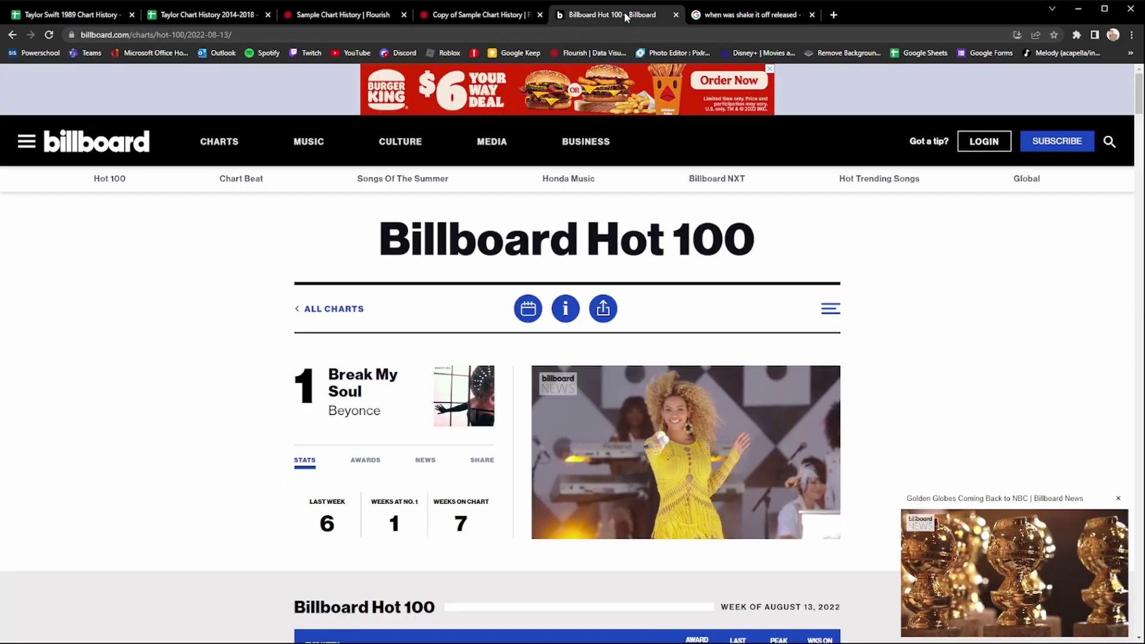
# - Load the Billboard Hot 100 chart for the week of September 6, 2014
pyautogui.click(527, 308)
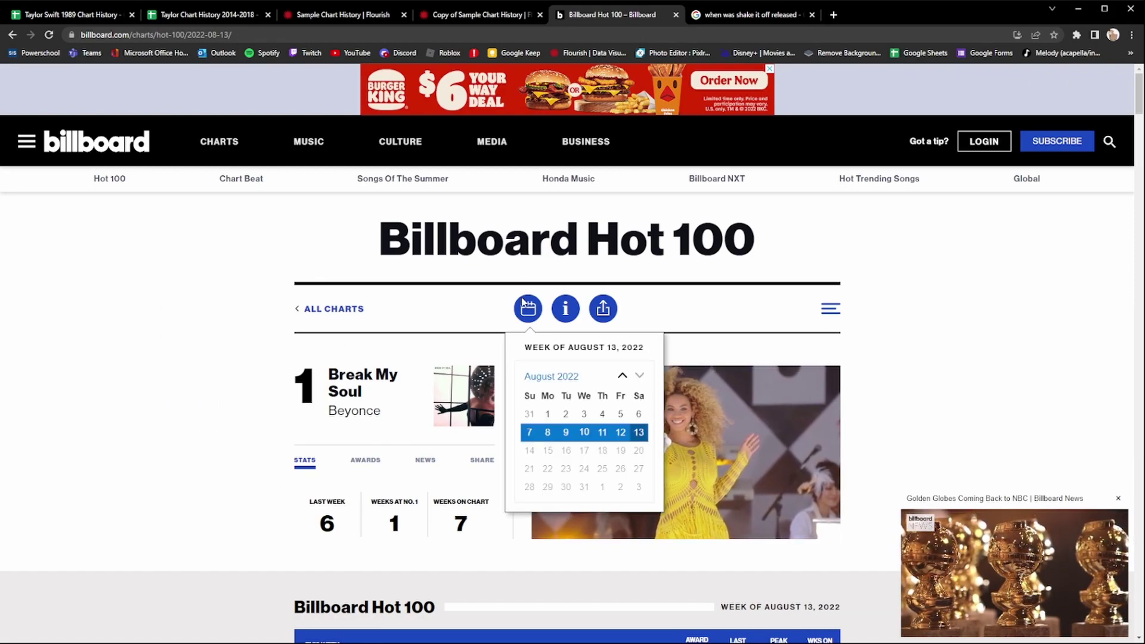
pyautogui.click(622, 375)
pyautogui.click(552, 376)
pyautogui.click(566, 418)
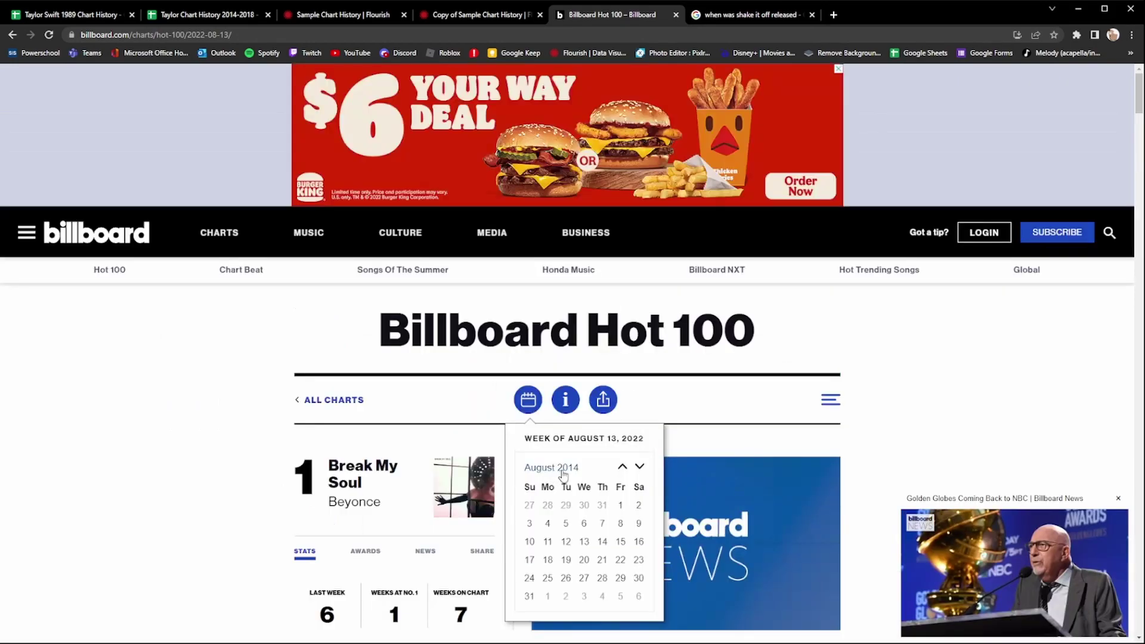
pyautogui.scroll(-1, 570, 565)
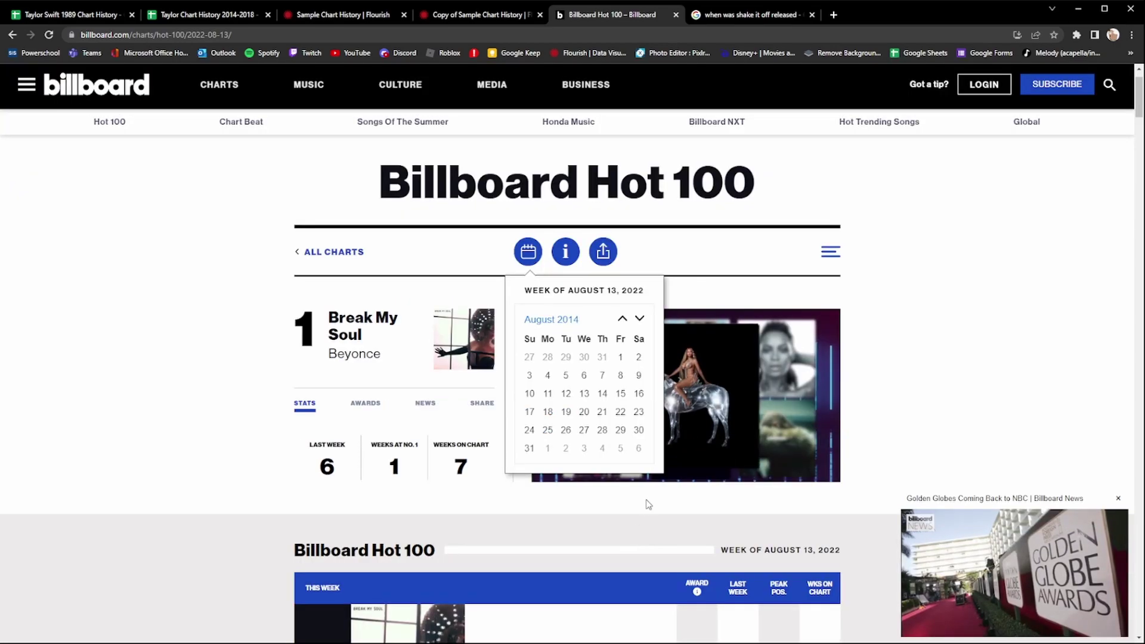
pyautogui.click(640, 451)
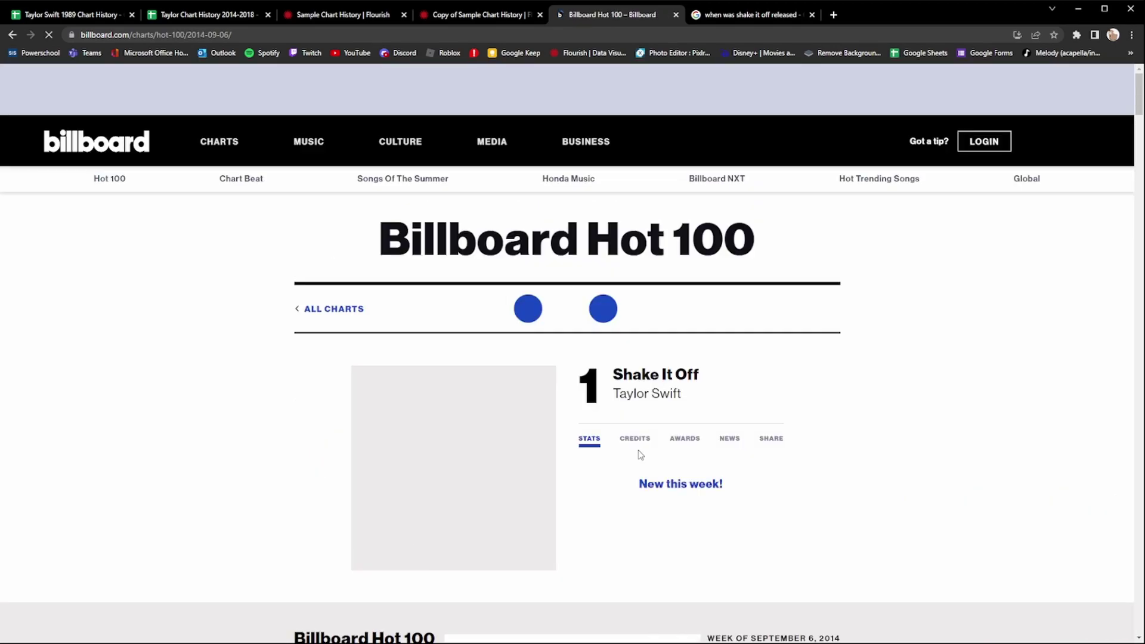
pyautogui.scroll(-3, 637, 370)
pyautogui.scroll(-3, 596, 289)
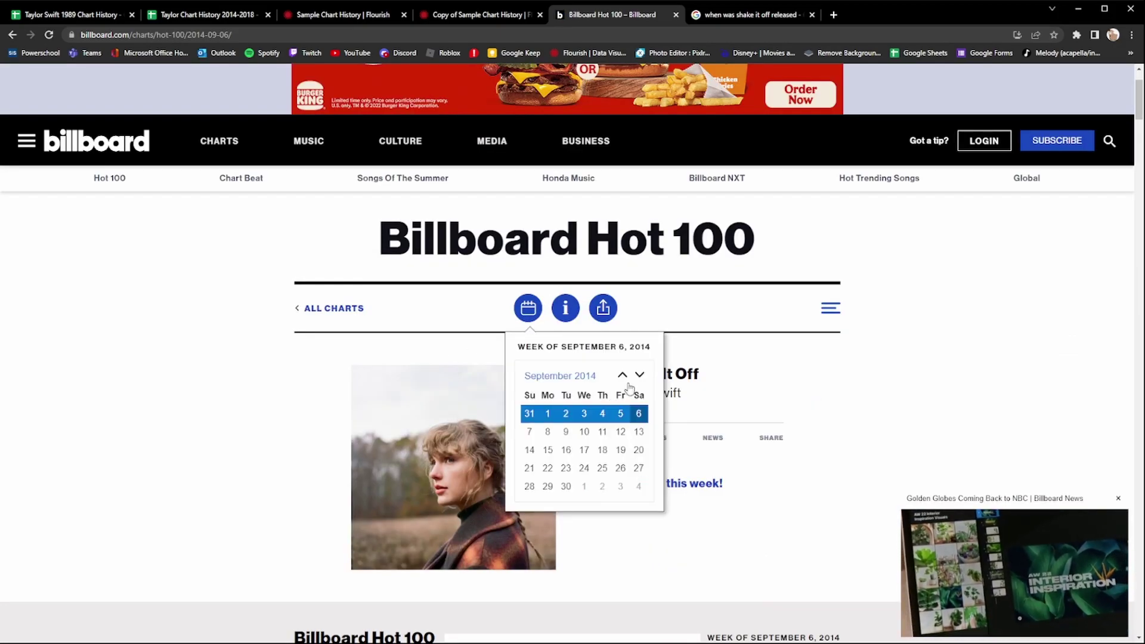
pyautogui.click(623, 376)
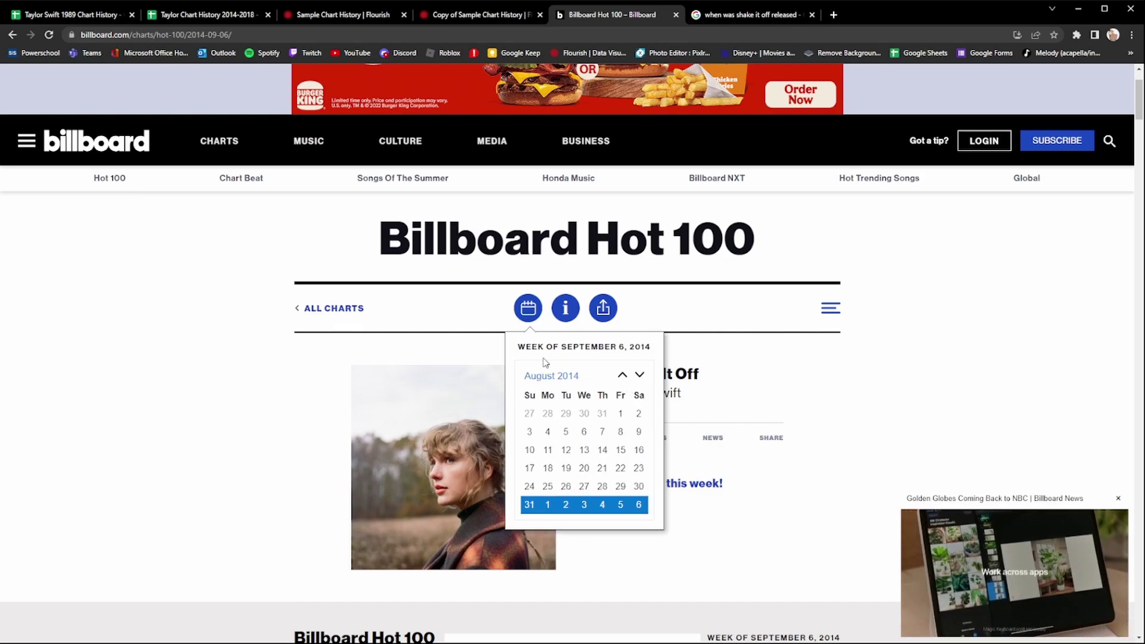
pyautogui.click(65, 14)
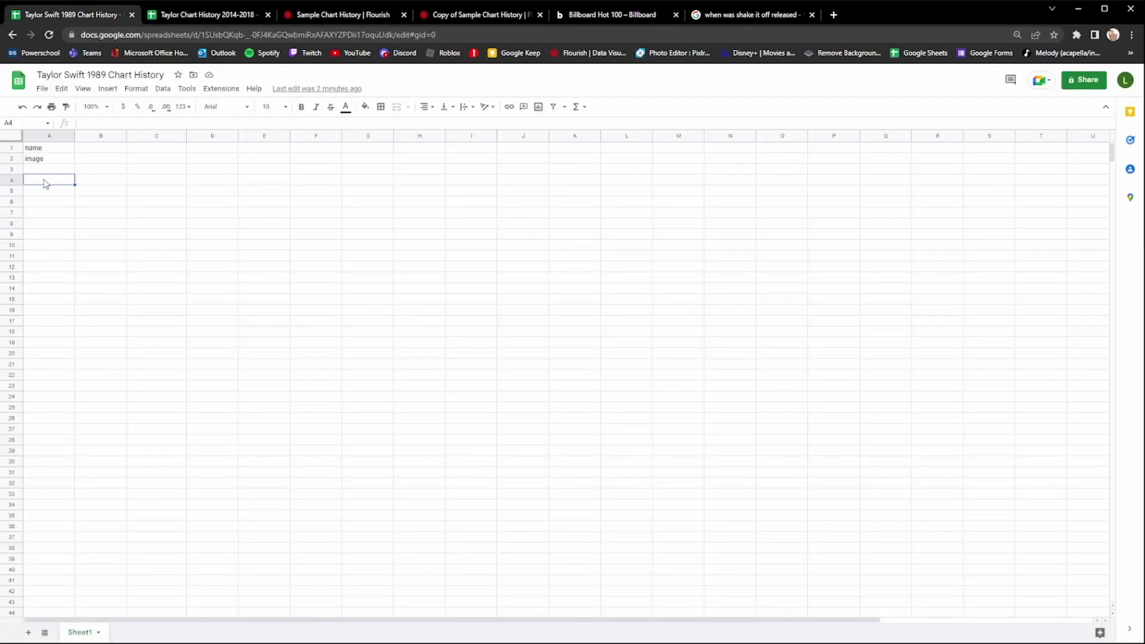
# - Enter 9/6/14 in A4, 'Shake It Off' in B1 and rank 1 in B4
pyautogui.doubleClick(45, 178)
pyautogui.write('9/6/14')
pyautogui.click(55, 191)
pyautogui.doubleClick(90, 148)
pyautogui.write('Shake')
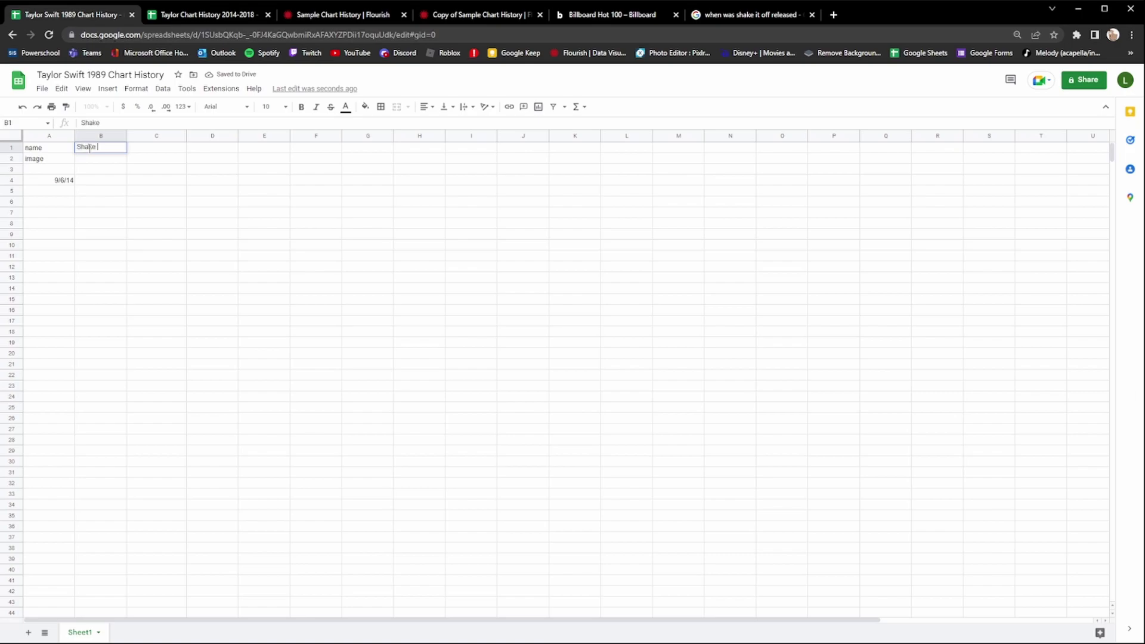
pyautogui.write(' It Off')
pyautogui.click(63, 183)
pyautogui.click(101, 185)
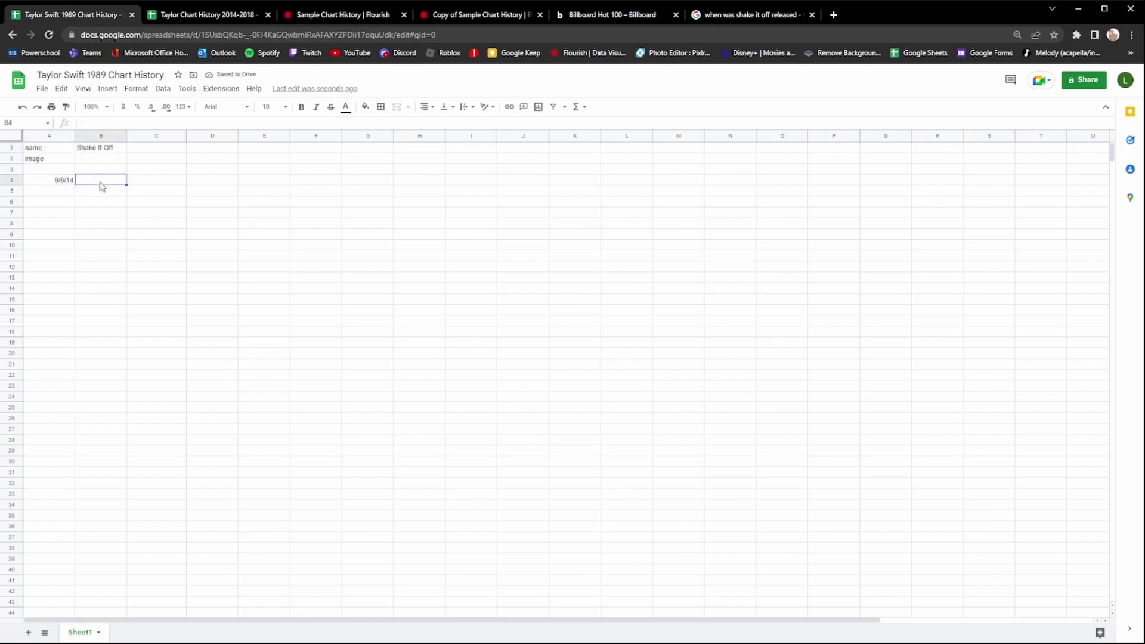
pyautogui.write('1')
pyautogui.click(62, 193)
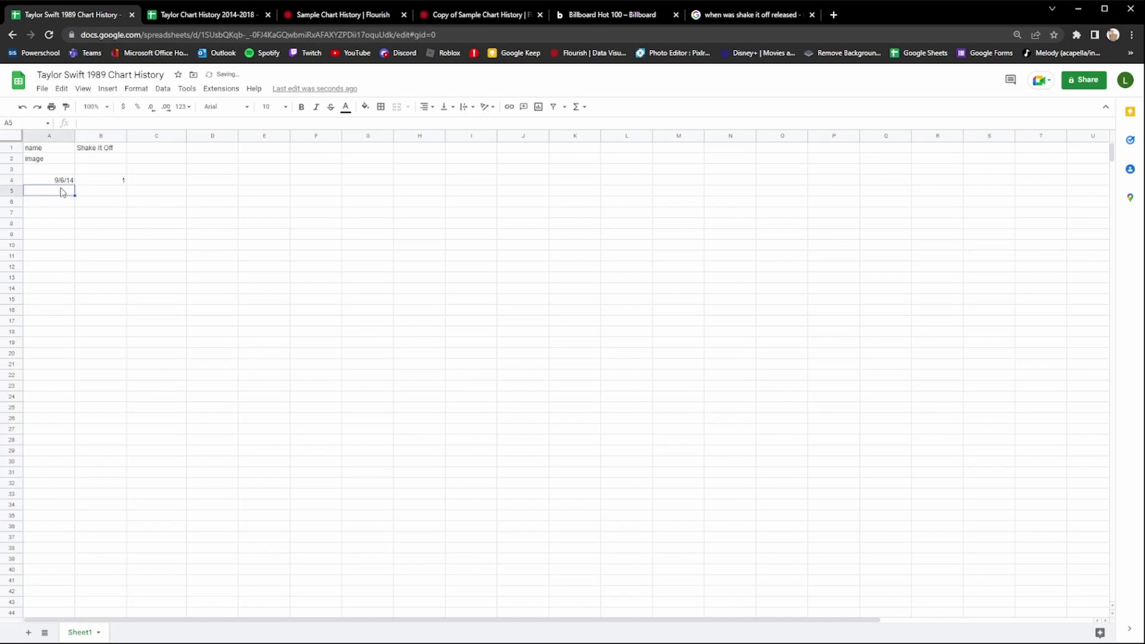
# - Add 9/13/14 in A5 and fill weekly dates down column A to row 173 (12/2/17)
pyautogui.moveTo(65, 181)
pyautogui.mouseDown()
pyautogui.moveTo(71, 427)
pyautogui.moveTo(56, 173)
pyautogui.mouseUp()
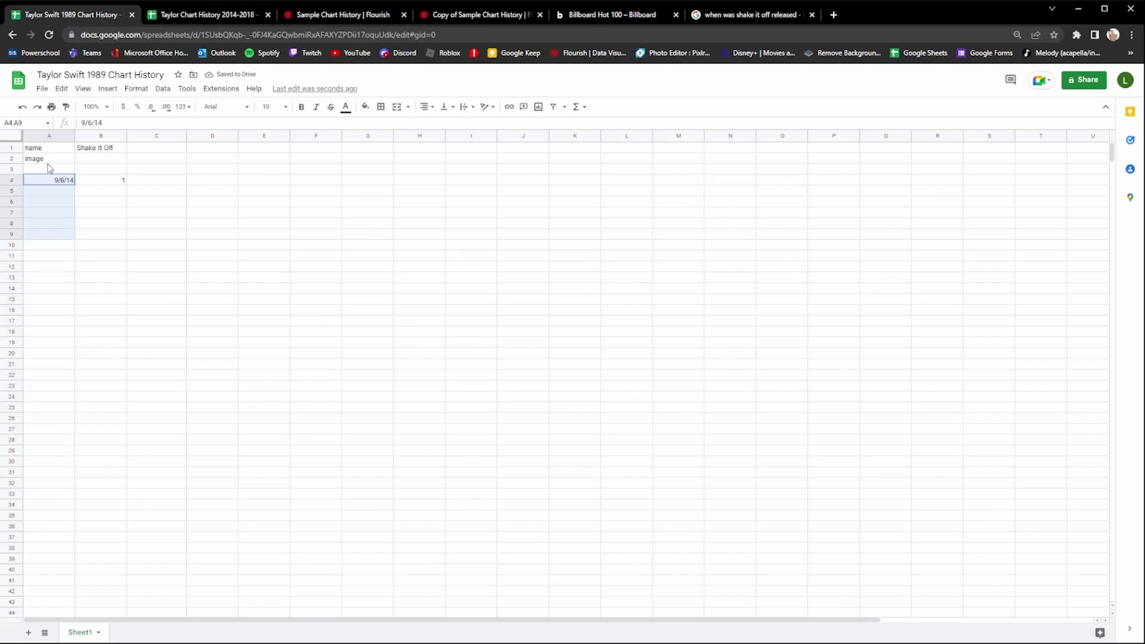
pyautogui.click(56, 194)
pyautogui.write('9/13/14')
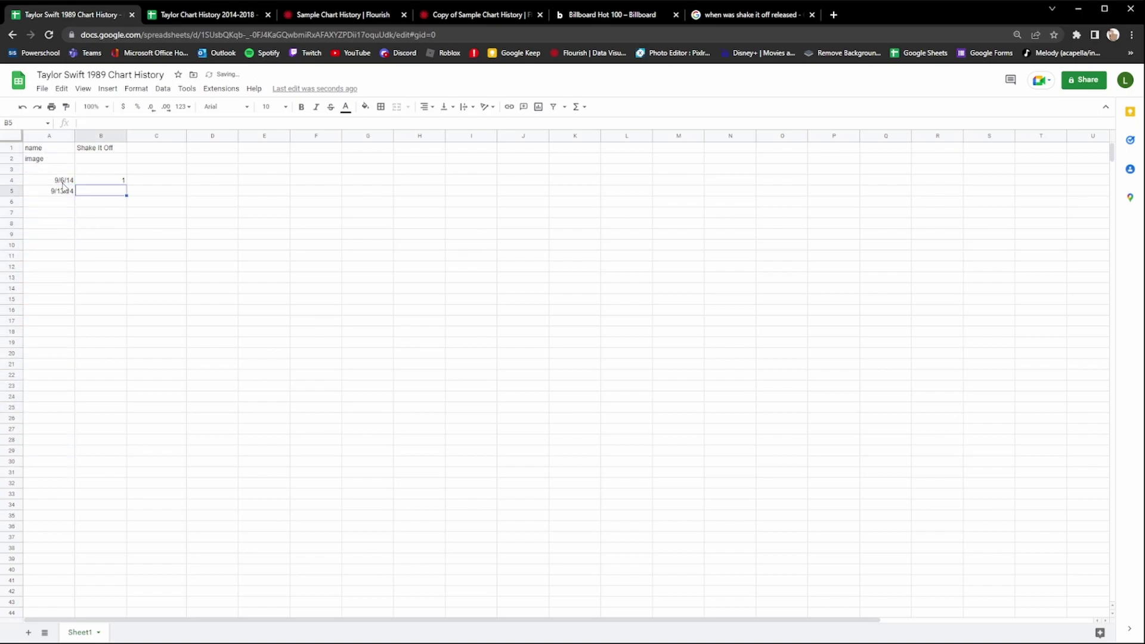
pyautogui.moveTo(62, 180); pyautogui.dragTo(43, 195)
pyautogui.click(32, 185)
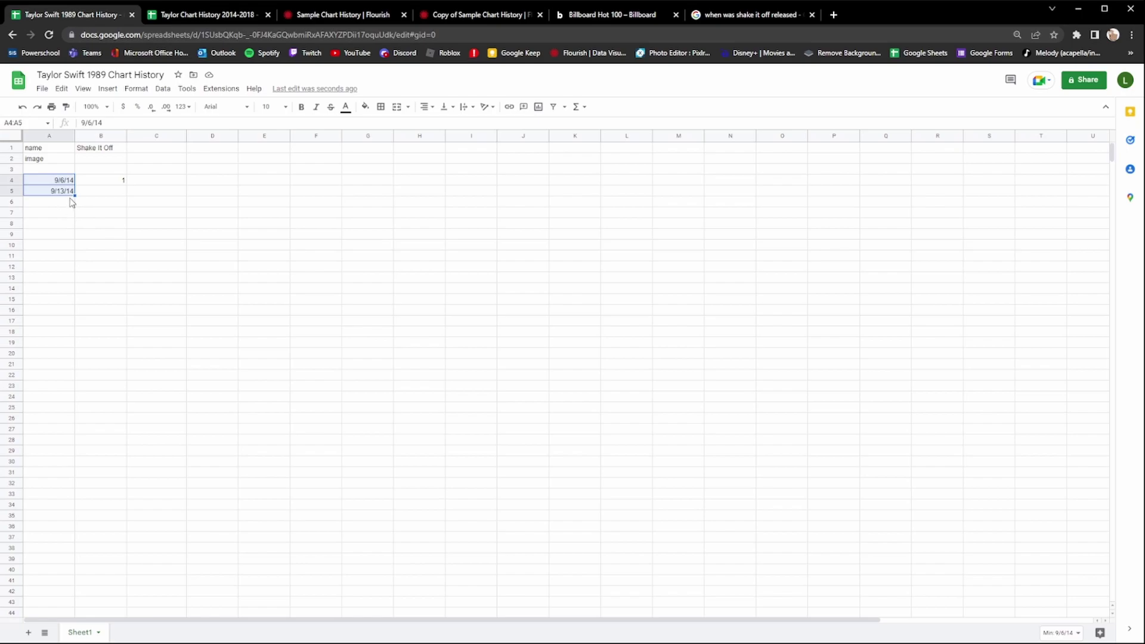
pyautogui.moveTo(77, 195); pyautogui.dragTo(60, 614)
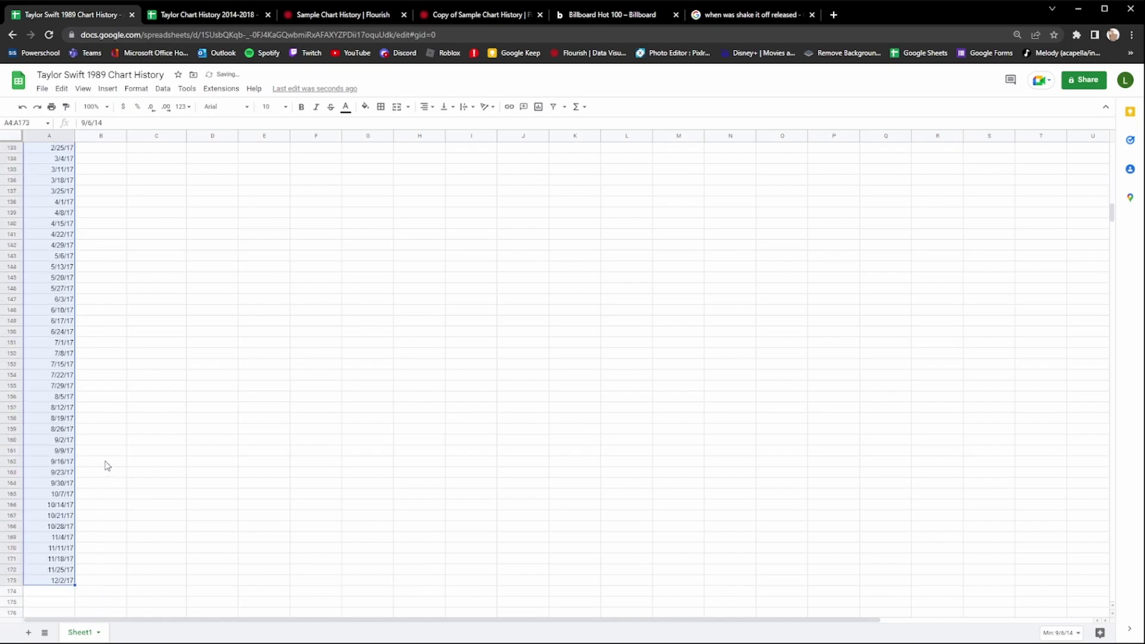
pyautogui.scroll(10, 74, 379)
pyautogui.scroll(20, 74, 362)
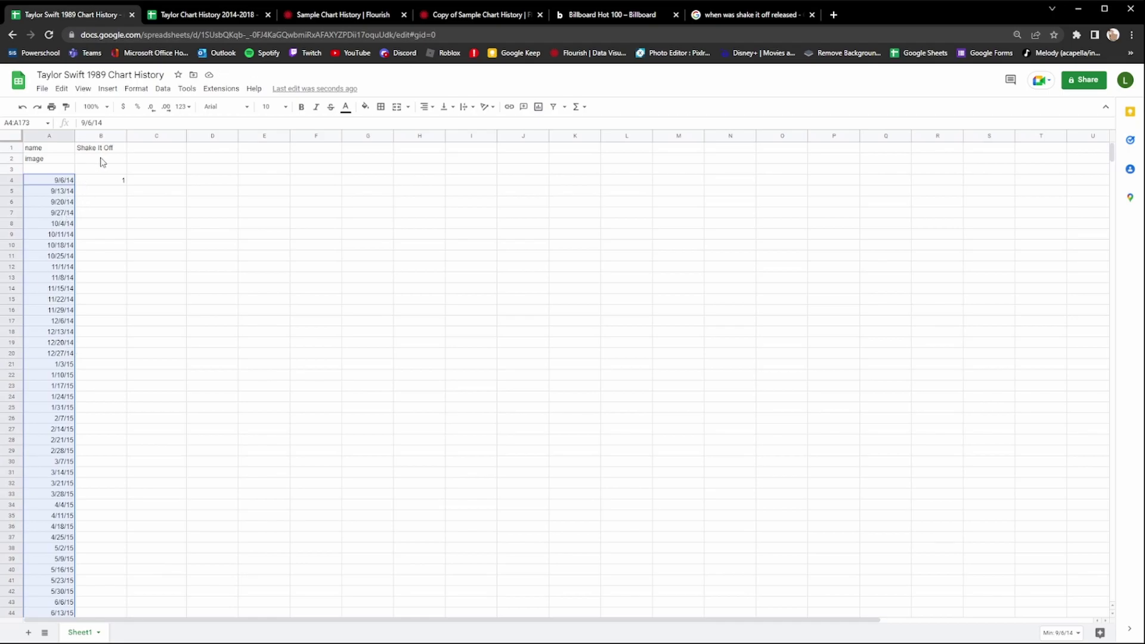
# - Load the September 13, 2014 chart and search it for 'taylor swift' and 'ed sheeran'
pyautogui.click(602, 14)
pyautogui.scroll(-3, 685, 327)
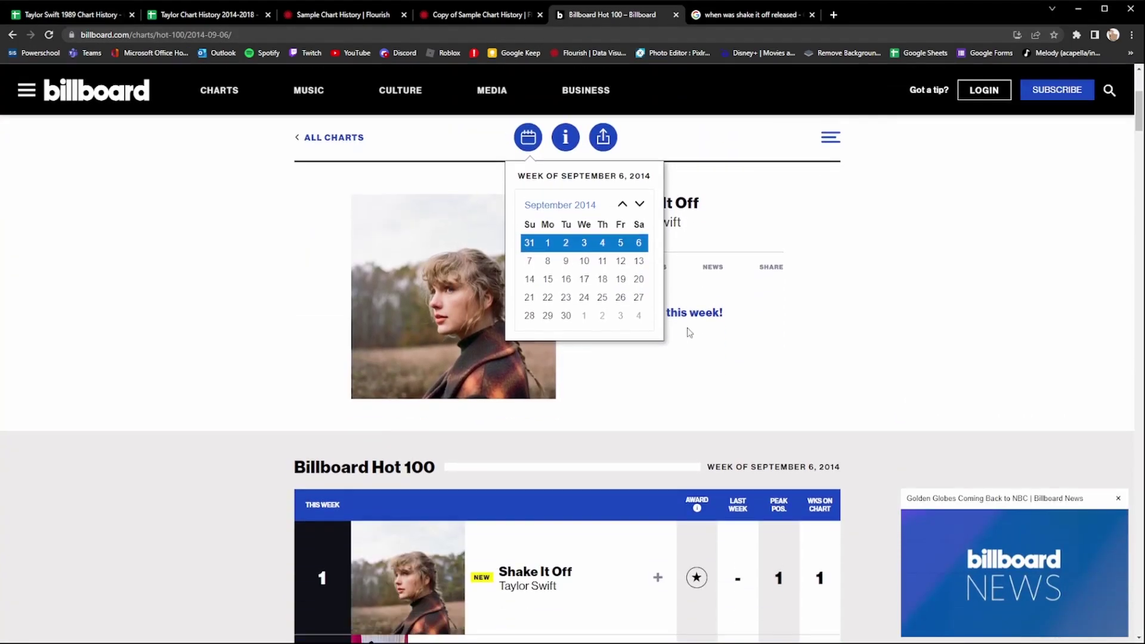
pyautogui.scroll(3, 759, 322)
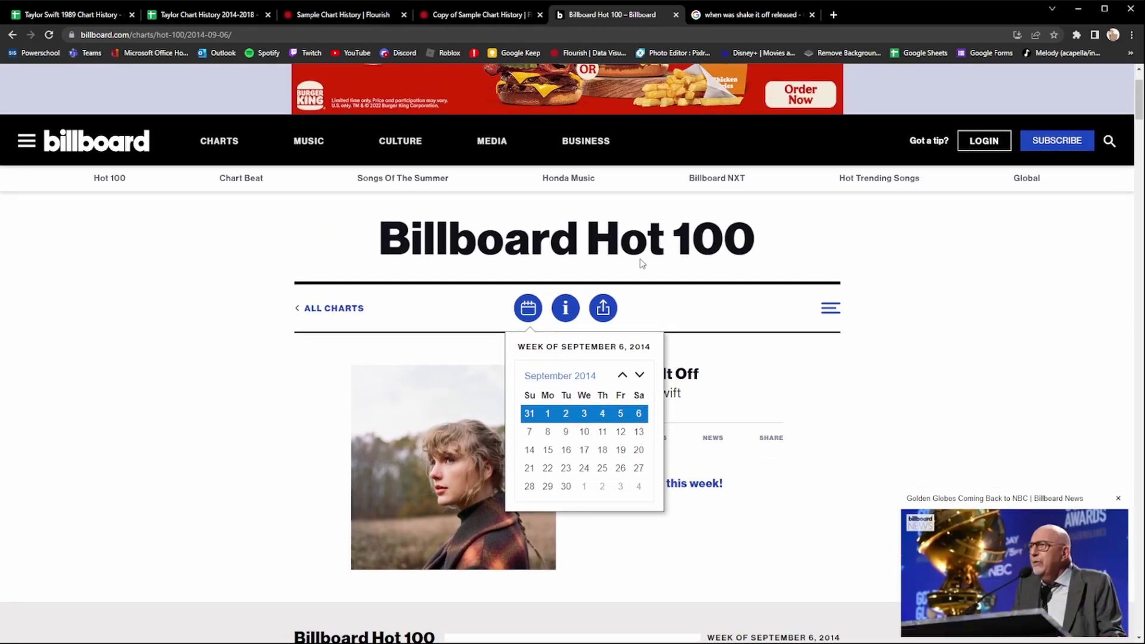
pyautogui.click(638, 433)
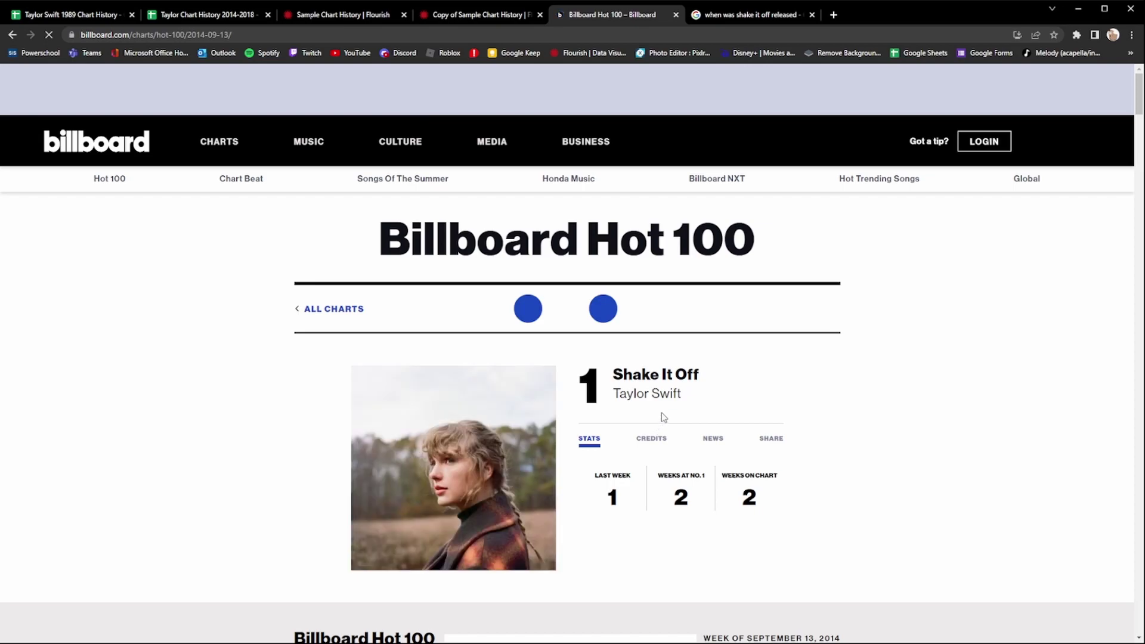
pyautogui.scroll(-2, 667, 402)
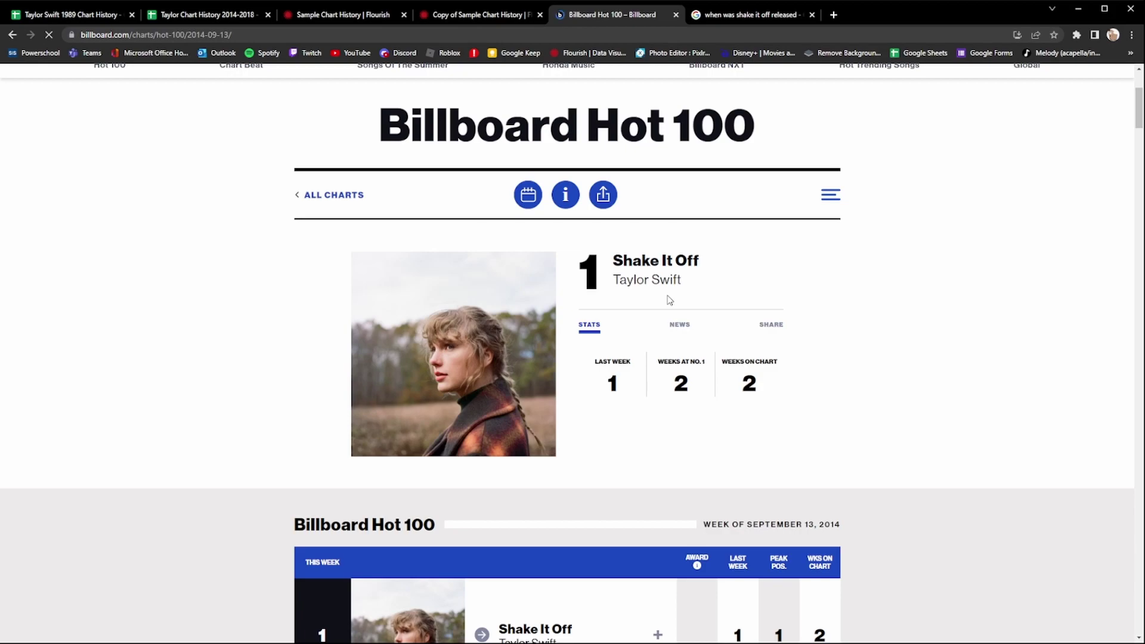
pyautogui.hotkey('ctrl', 'f')
pyautogui.press('BackSpace')
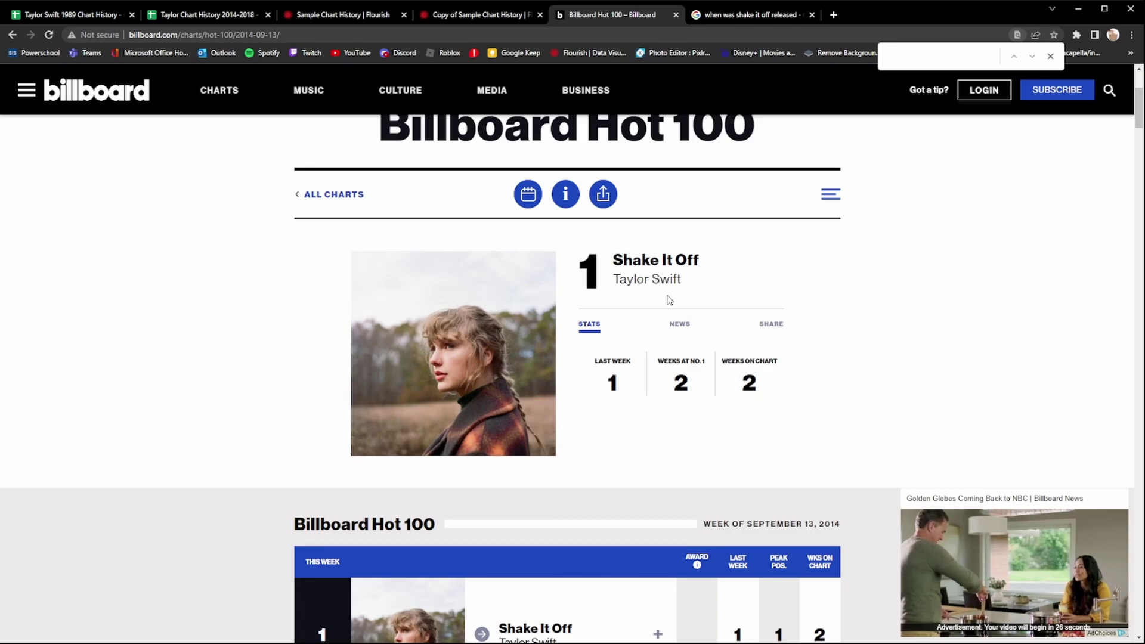
pyautogui.write('tay')
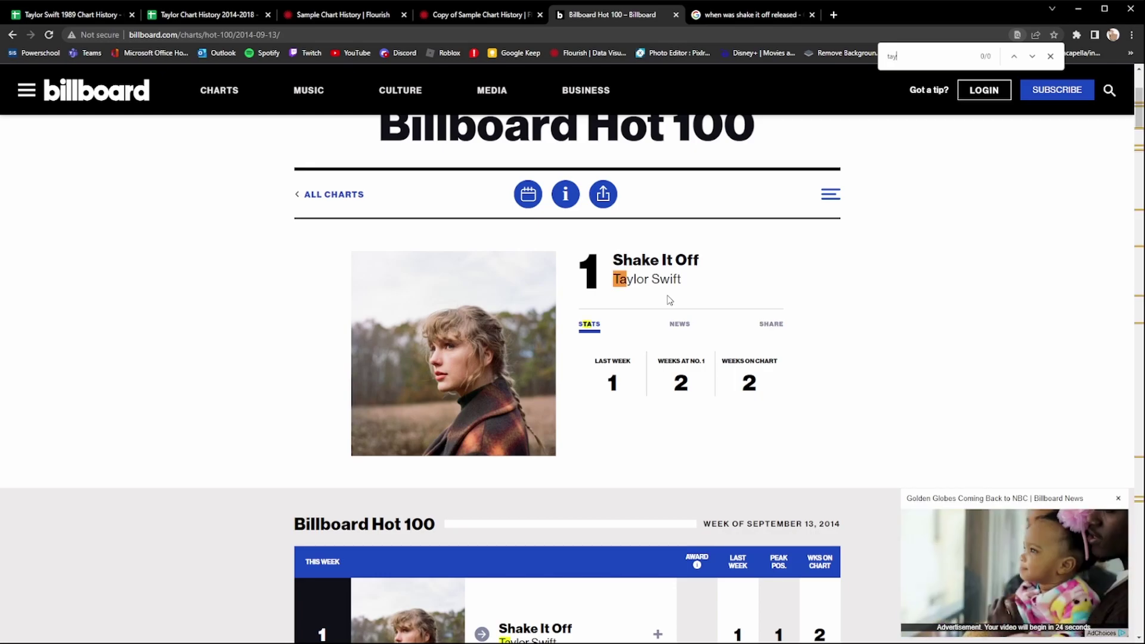
pyautogui.write('lor swift')
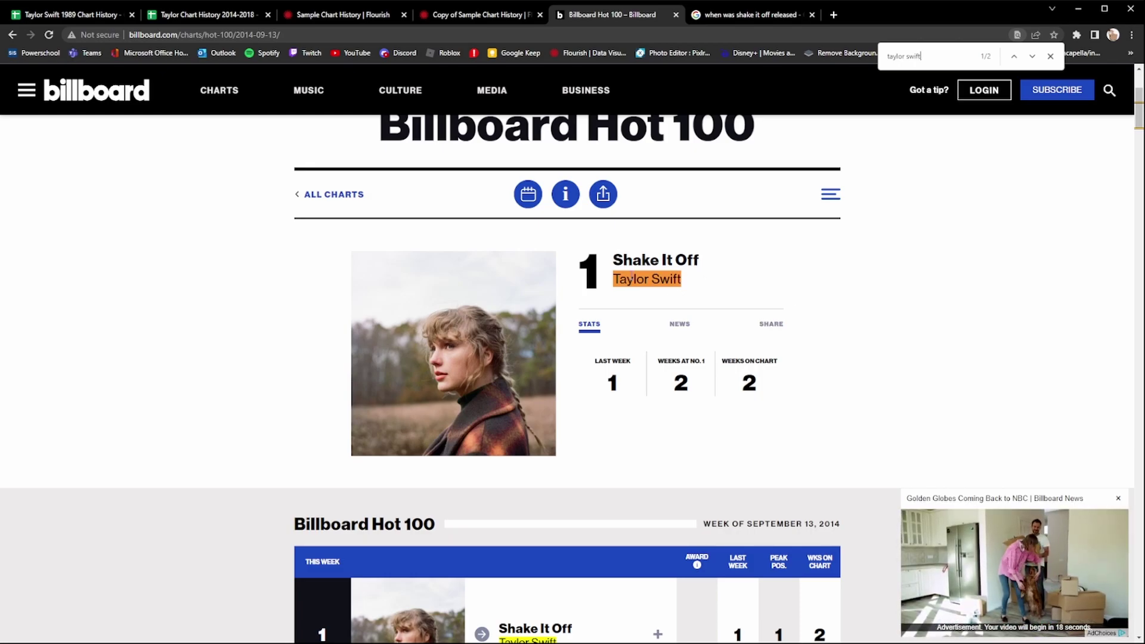
pyautogui.scroll(-5, 621, 324)
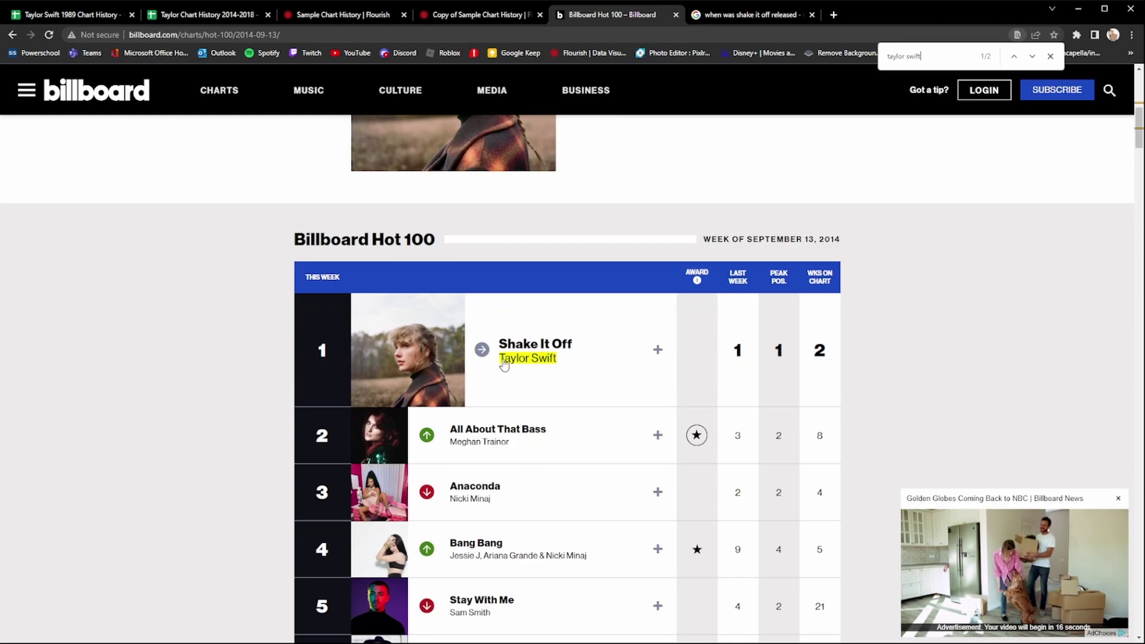
pyautogui.press('Return')
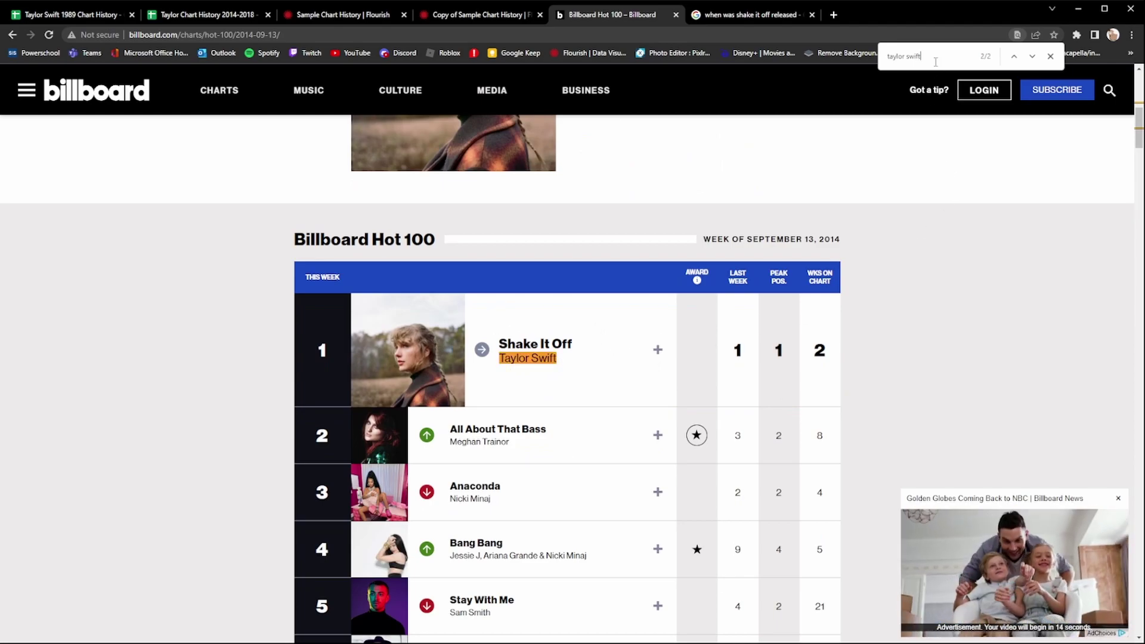
pyautogui.scroll(-20, 930, 368)
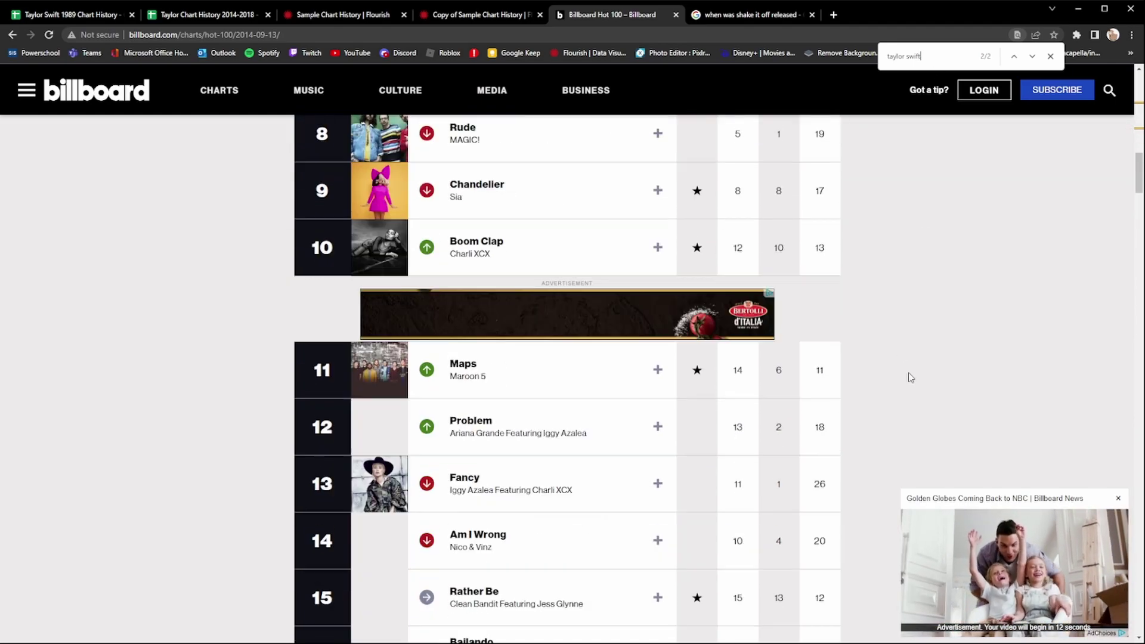
pyautogui.scroll(-2, 772, 357)
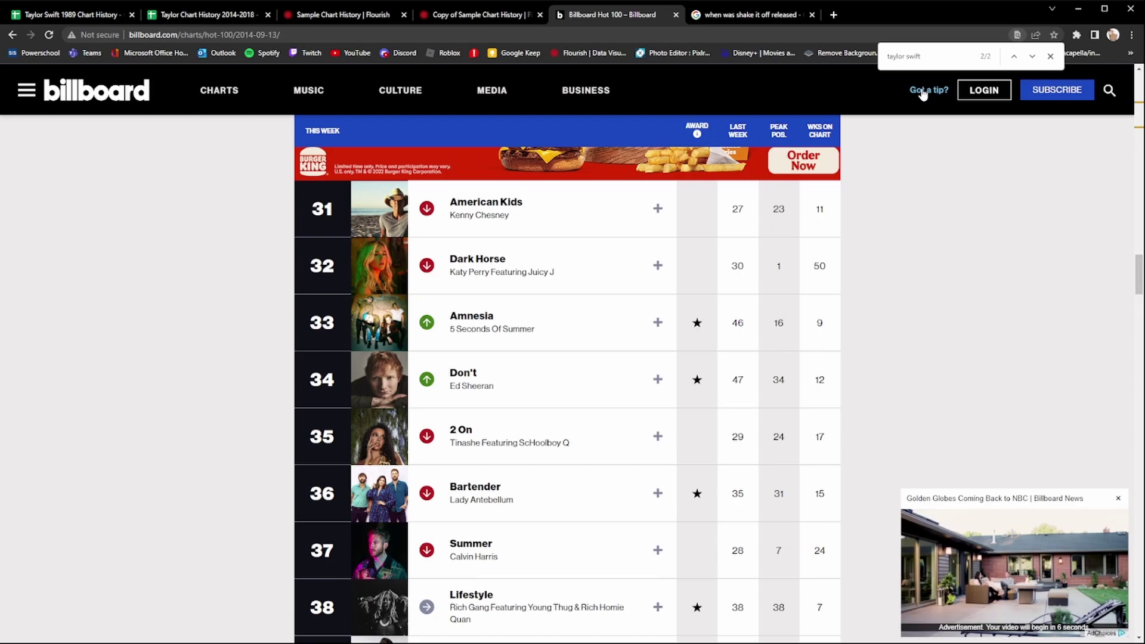
pyautogui.press('BackSpace')
pyautogui.press('BackSpace')
pyautogui.press('BackSpace')
pyautogui.press('BackSpace')
pyautogui.press('BackSpace')
pyautogui.press('BackSpace')
pyautogui.press('BackSpace')
pyautogui.press('BackSpace')
pyautogui.press('BackSpace')
pyautogui.press('BackSpace')
pyautogui.press('BackSpace')
pyautogui.press('BackSpace')
pyautogui.write('ed sheeran')
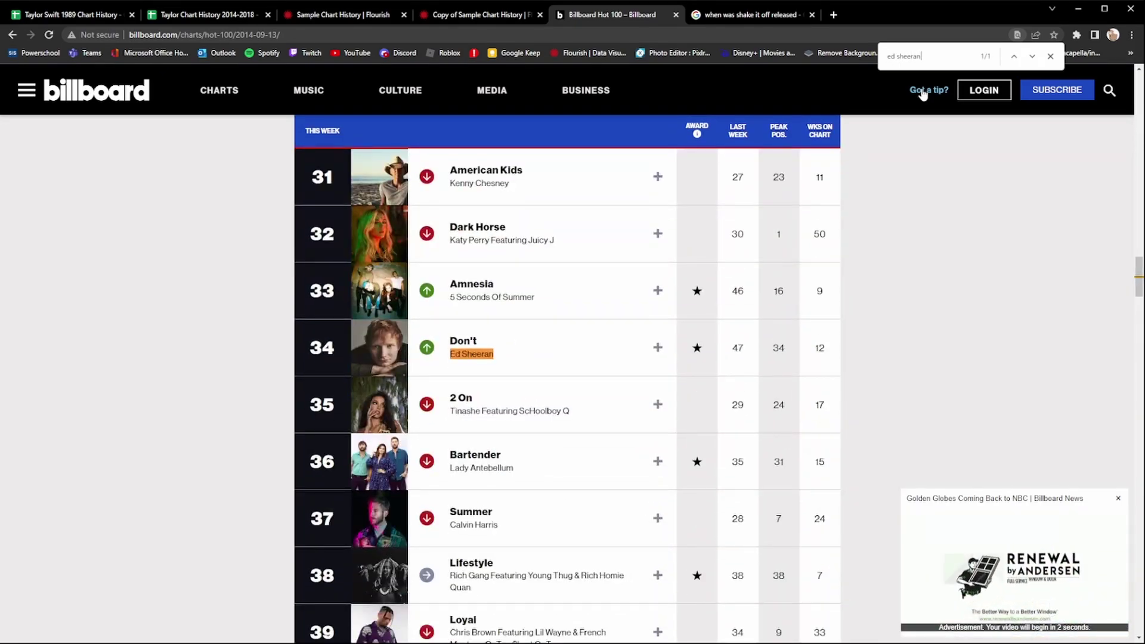
# - Load the September 20, 2014 chart, search it, and select the 9/13/14 rank cell
pyautogui.click(637, 543)
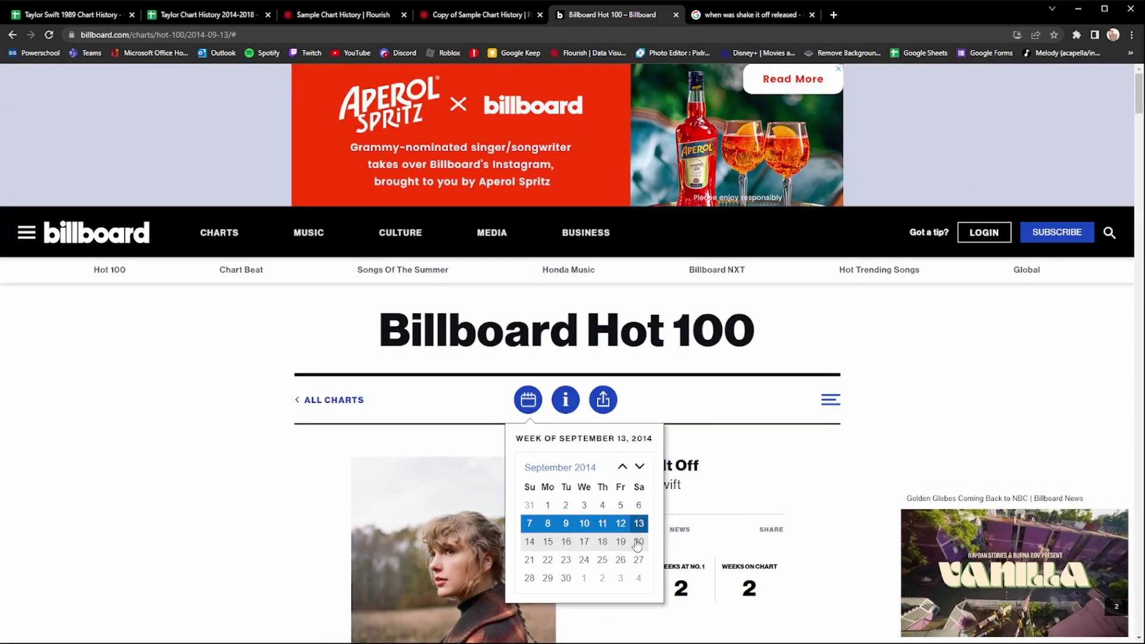
pyautogui.click(637, 543)
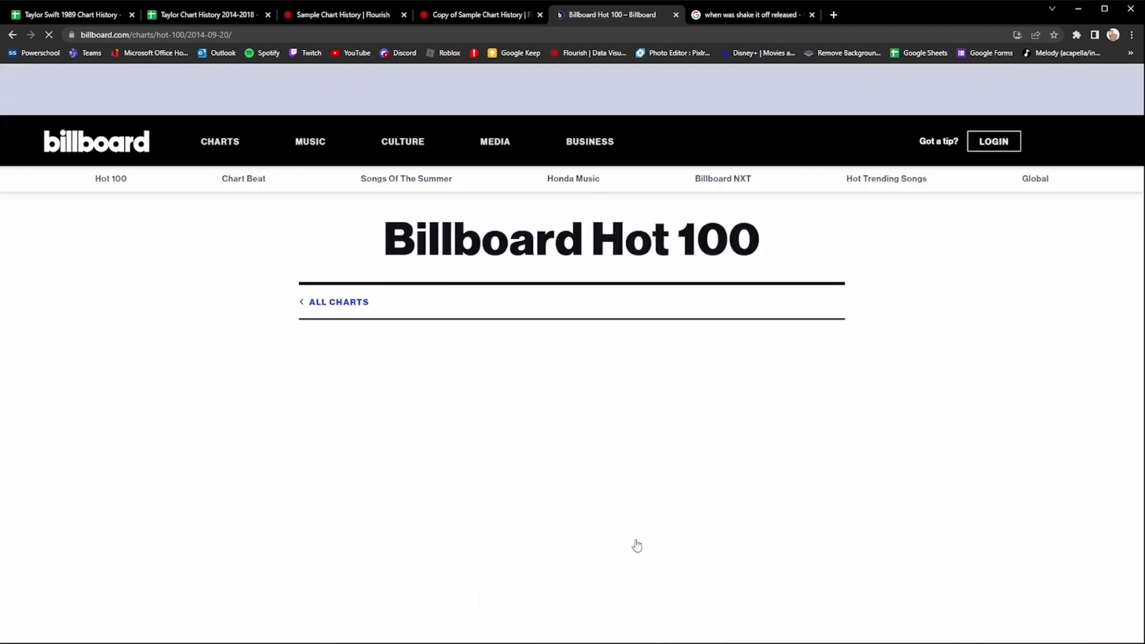
pyautogui.scroll(-5, 621, 487)
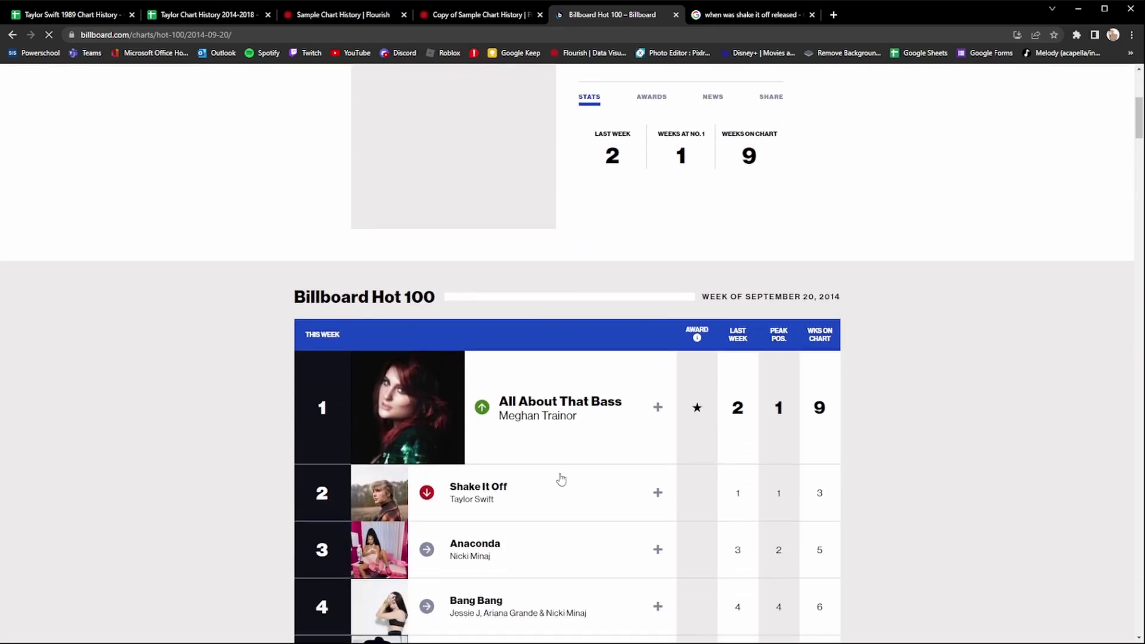
pyautogui.hotkey('ctrl', 'f')
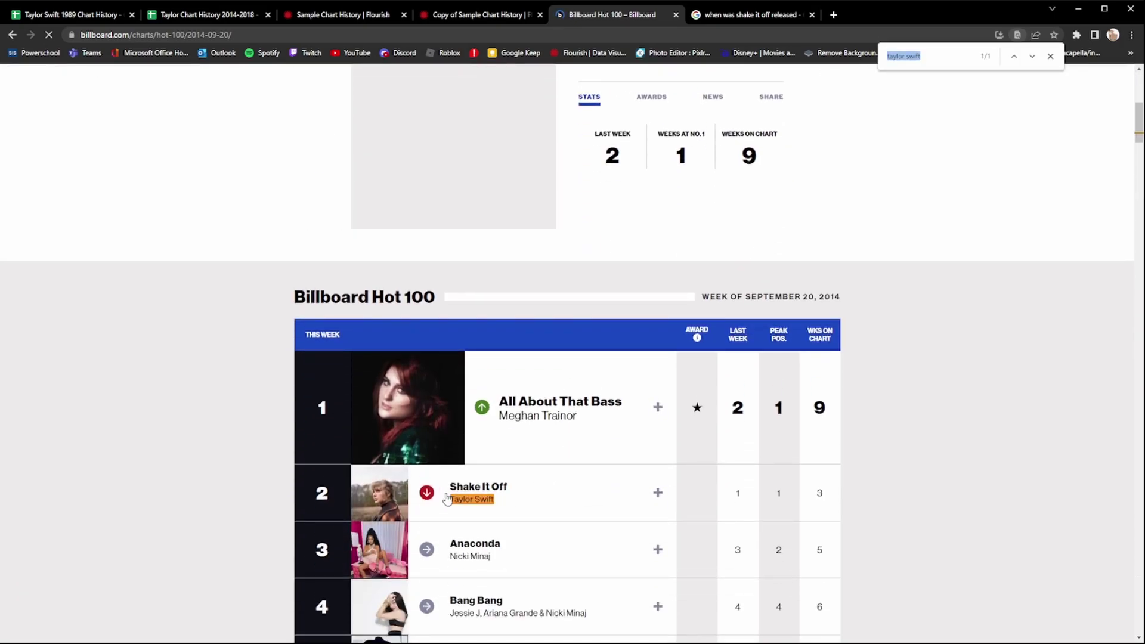
pyautogui.click(41, 15)
pyautogui.click(109, 193)
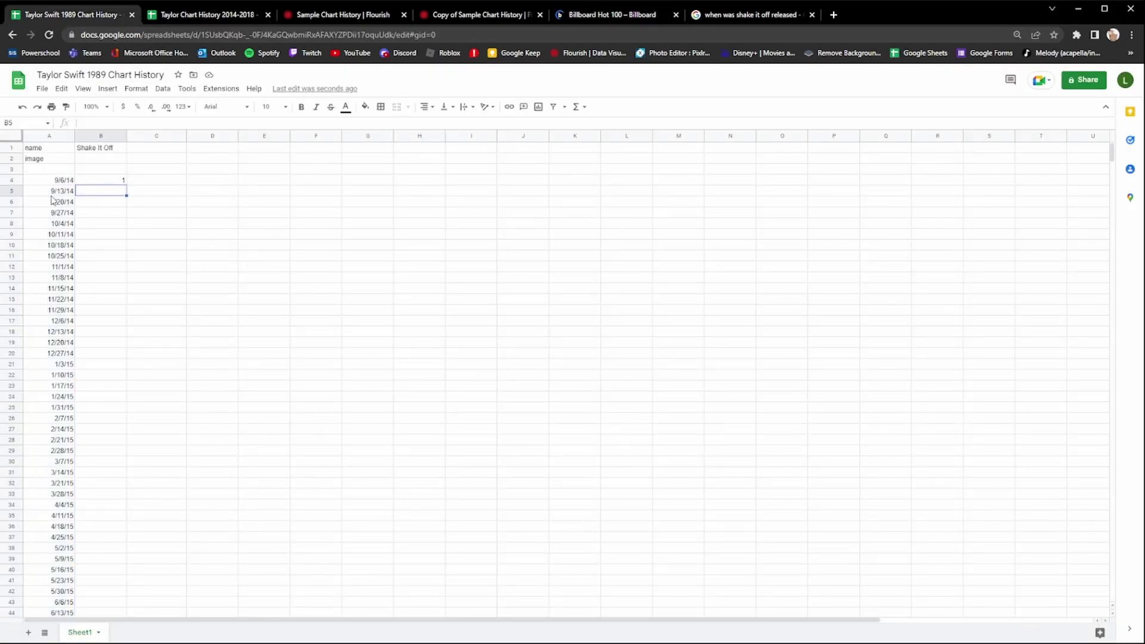
# - Enter Shake It Off ranks 1 and 2, then find Out Of The Woods on the Billboard chart
pyautogui.write('1')
pyautogui.press('Return')
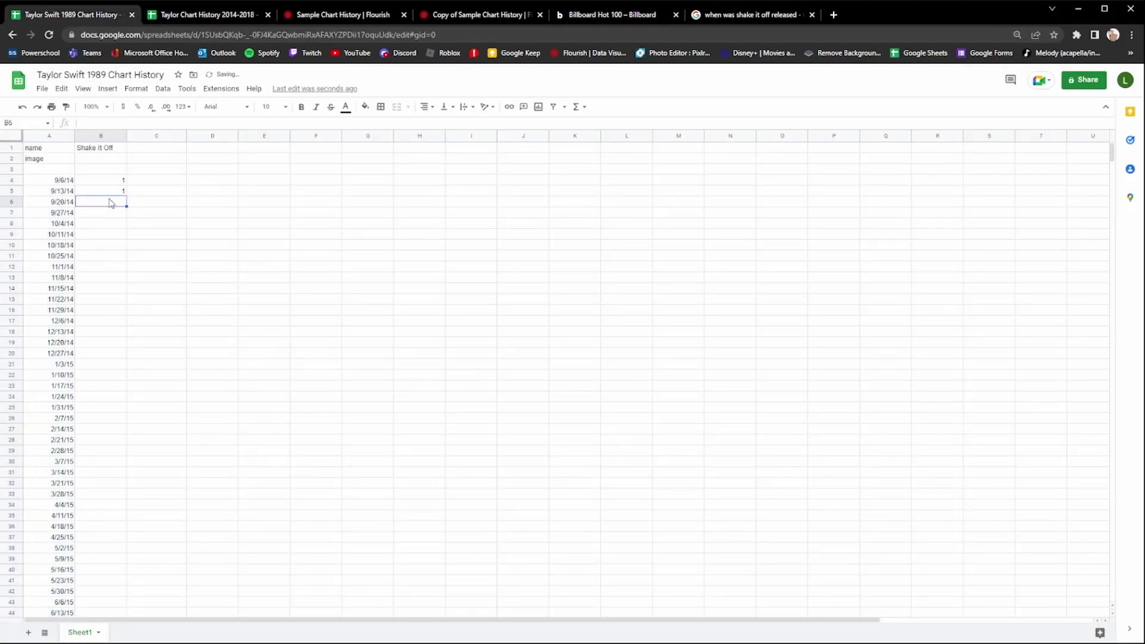
pyautogui.write('2')
pyautogui.click(560, 15)
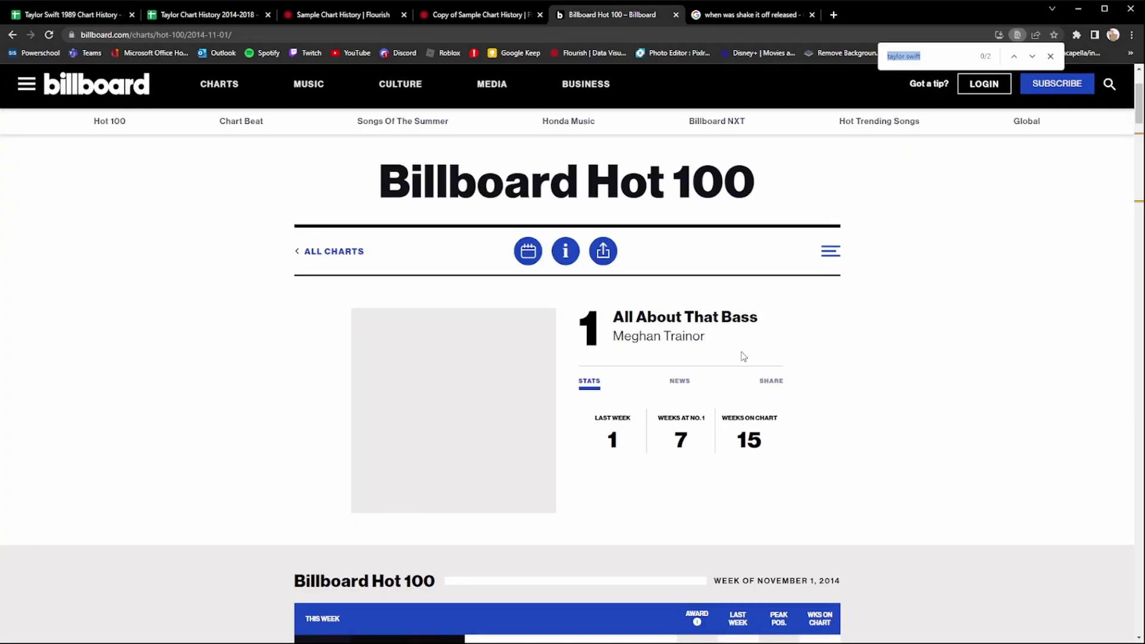
pyautogui.scroll(-4, 924, 178)
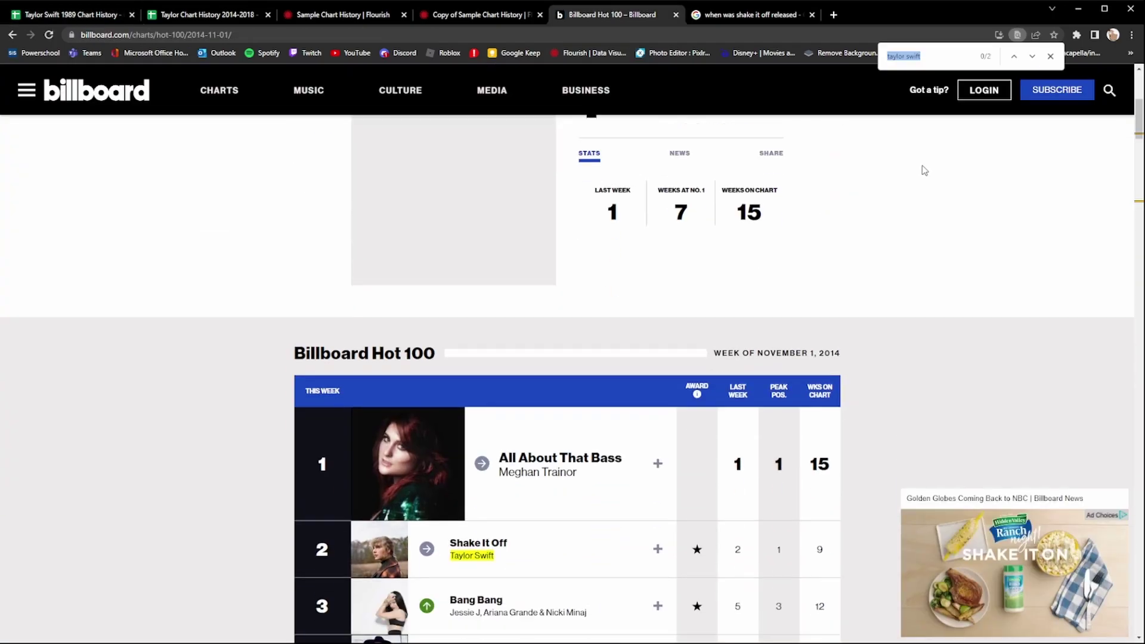
pyautogui.scroll(-3, 931, 77)
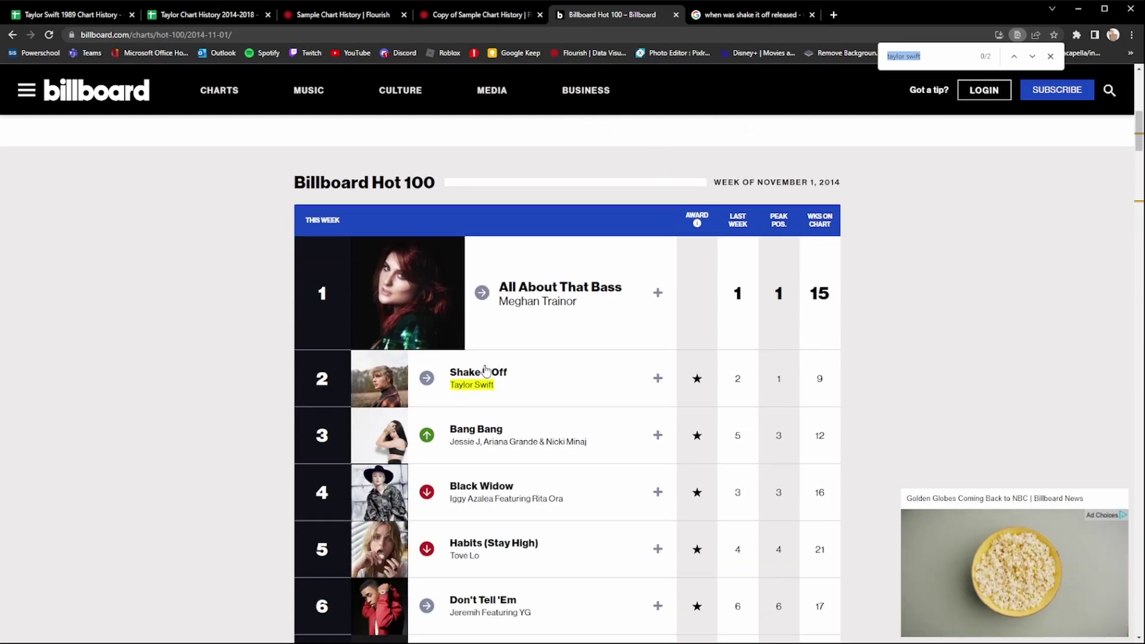
pyautogui.press('Return')
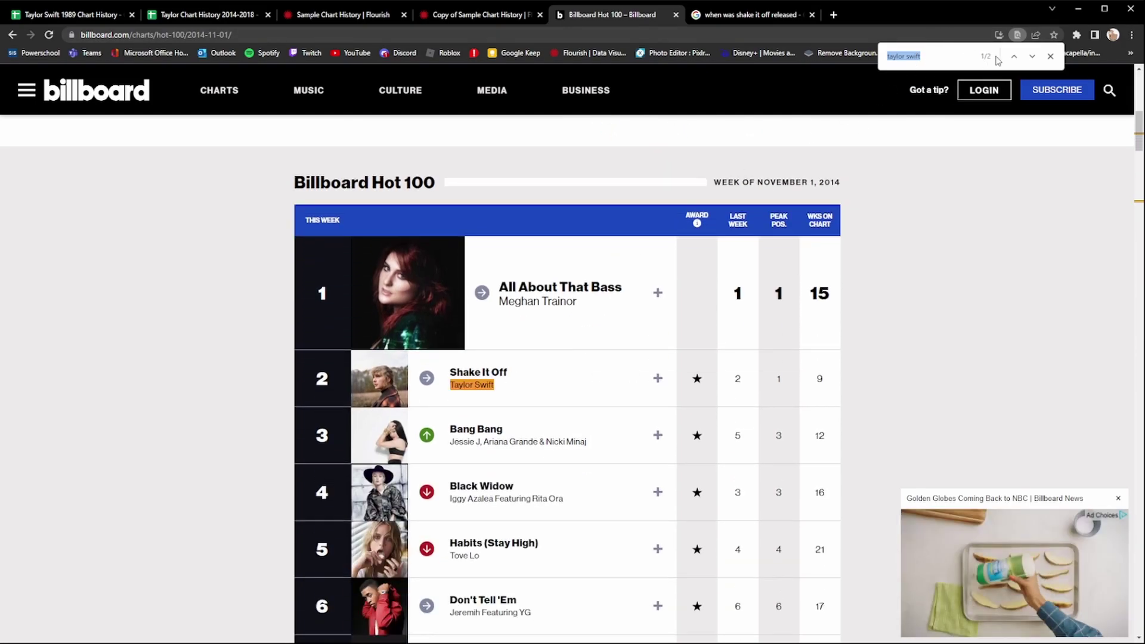
pyautogui.press('Return')
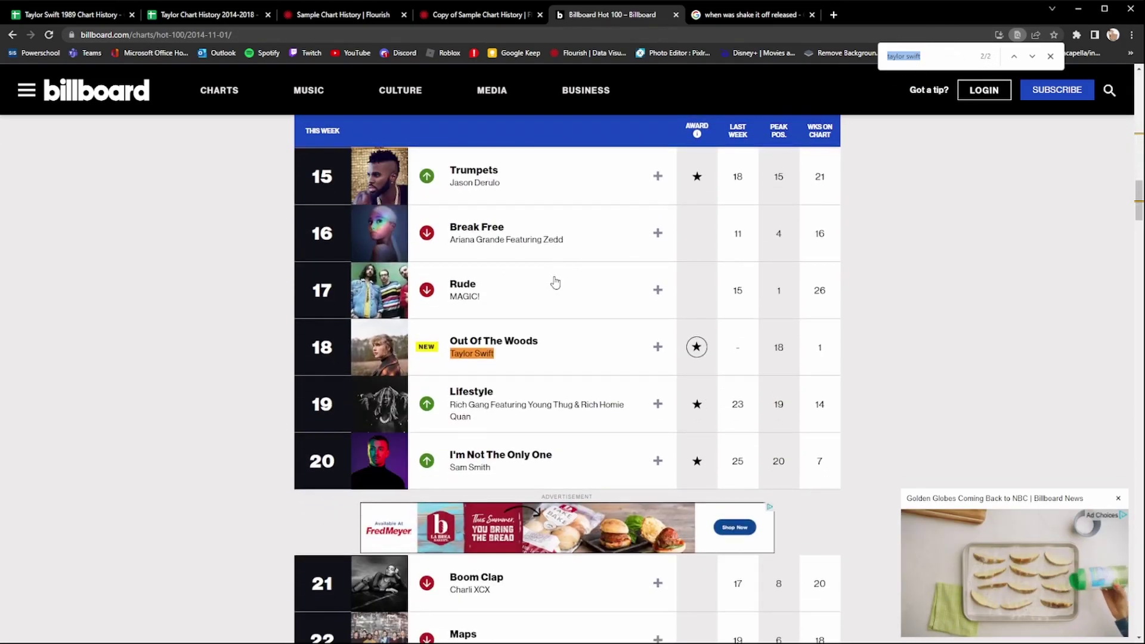
pyautogui.click(110, 19)
# - Add an 'Out Of The Woods' column with rank 18 in the 11/1/14 row
pyautogui.click(143, 151)
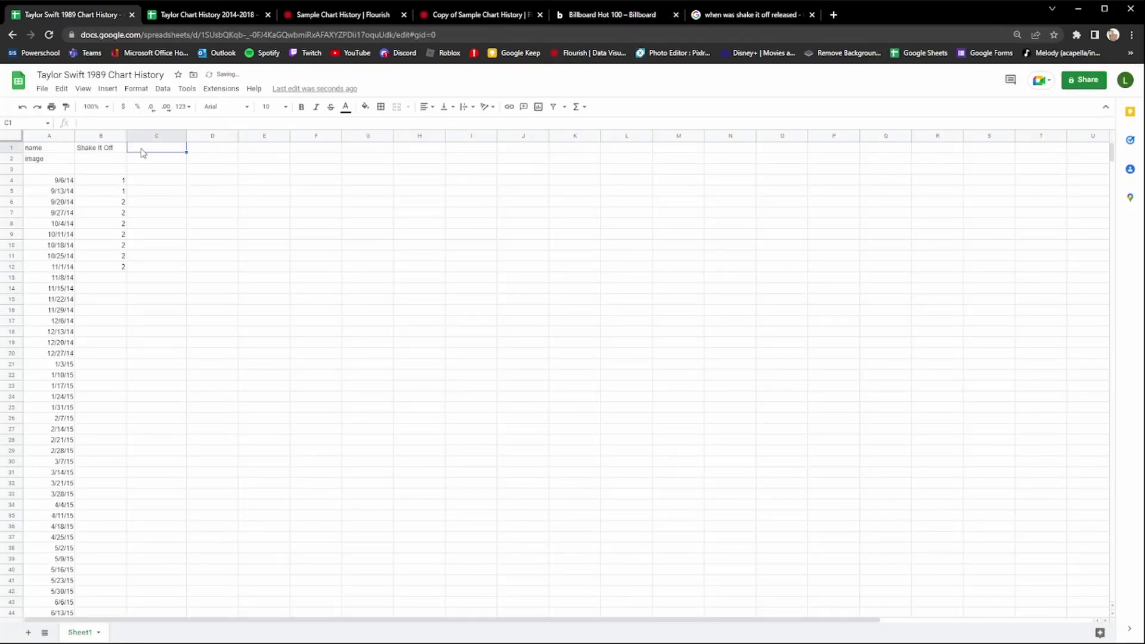
pyautogui.write('Out Of The Woods')
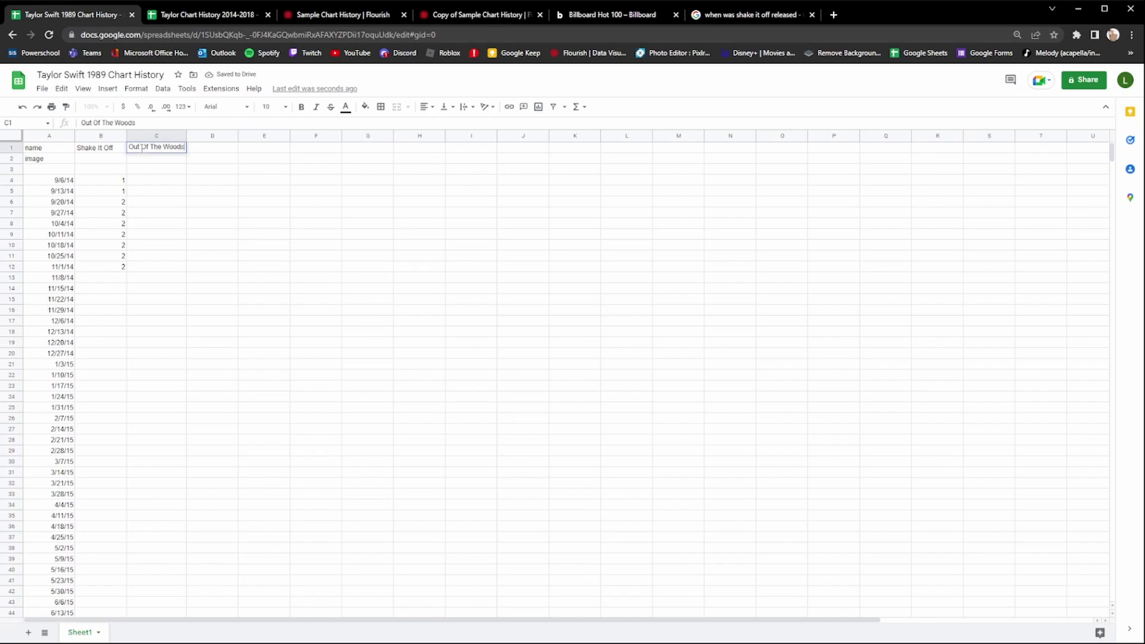
pyautogui.moveTo(61, 268); pyautogui.dragTo(153, 272)
pyautogui.click(154, 272)
pyautogui.write('18')
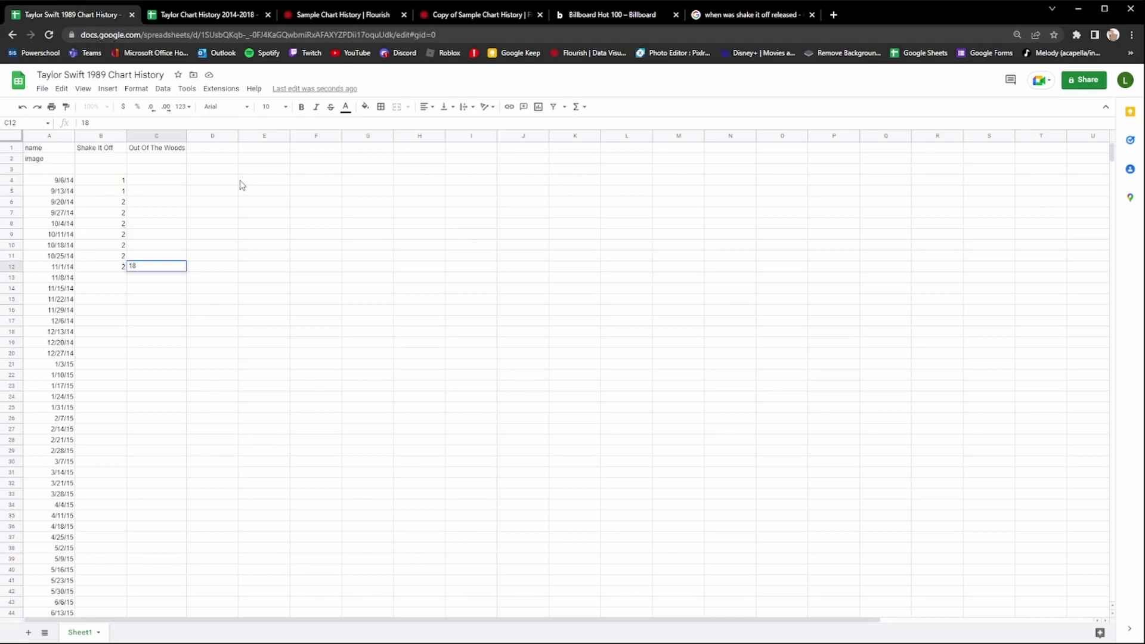
pyautogui.click(614, 15)
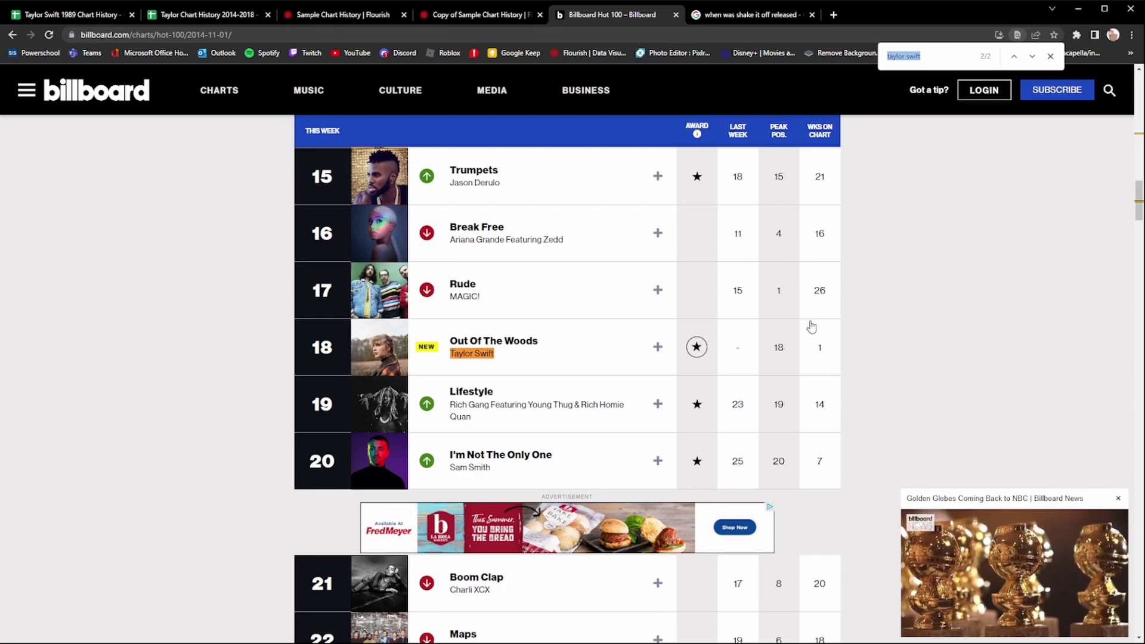
pyautogui.click(41, 13)
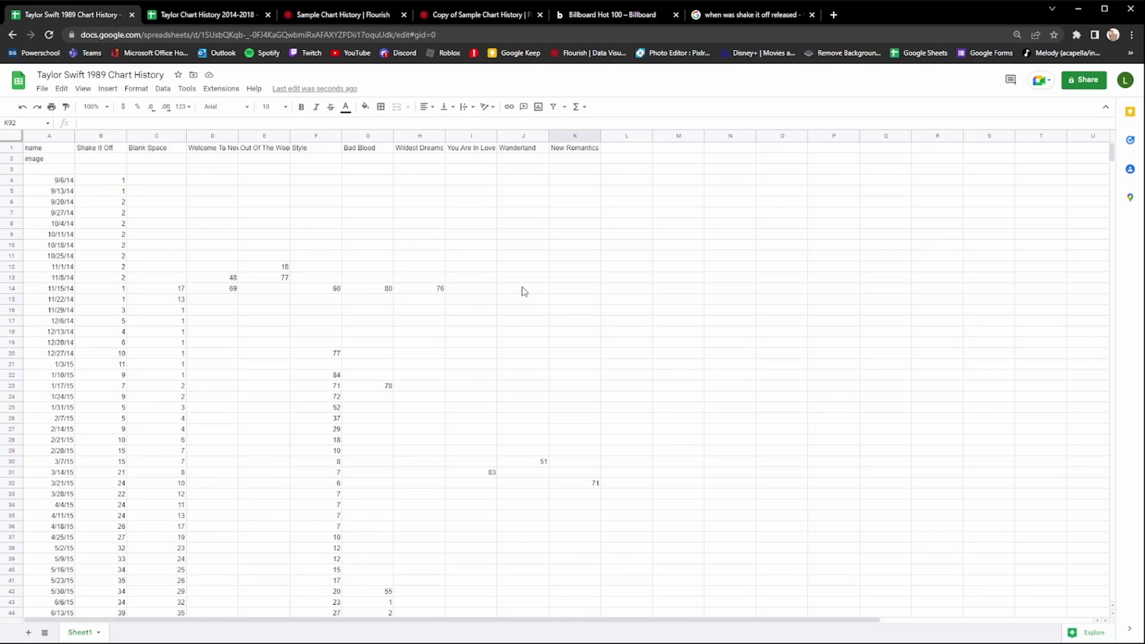
# - Review the entered rank values and the spreadsheet title without changing them
pyautogui.scroll(-1, 152, 188)
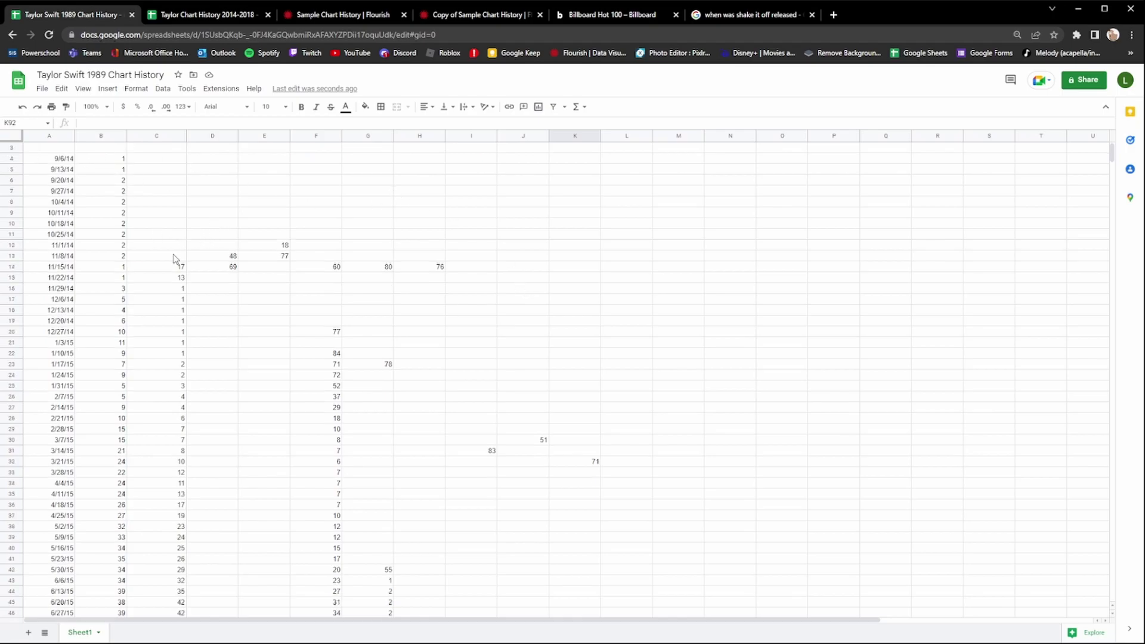
pyautogui.moveTo(179, 267); pyautogui.dragTo(471, 365)
pyautogui.scroll(-10, 155, 319)
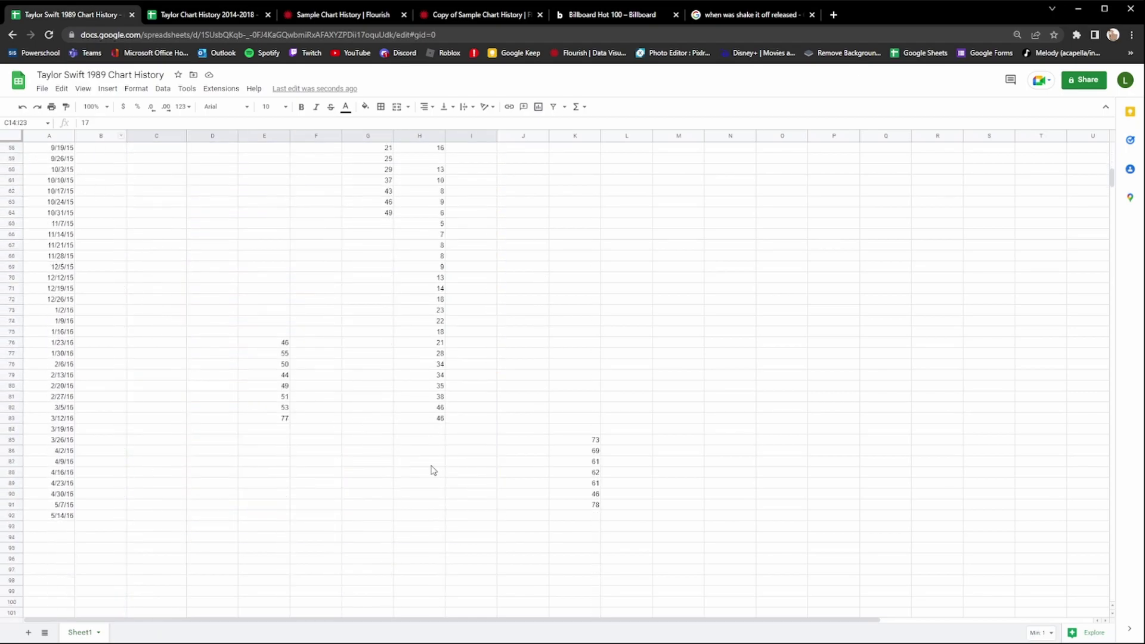
pyautogui.click(434, 470)
pyautogui.scroll(10, 468, 406)
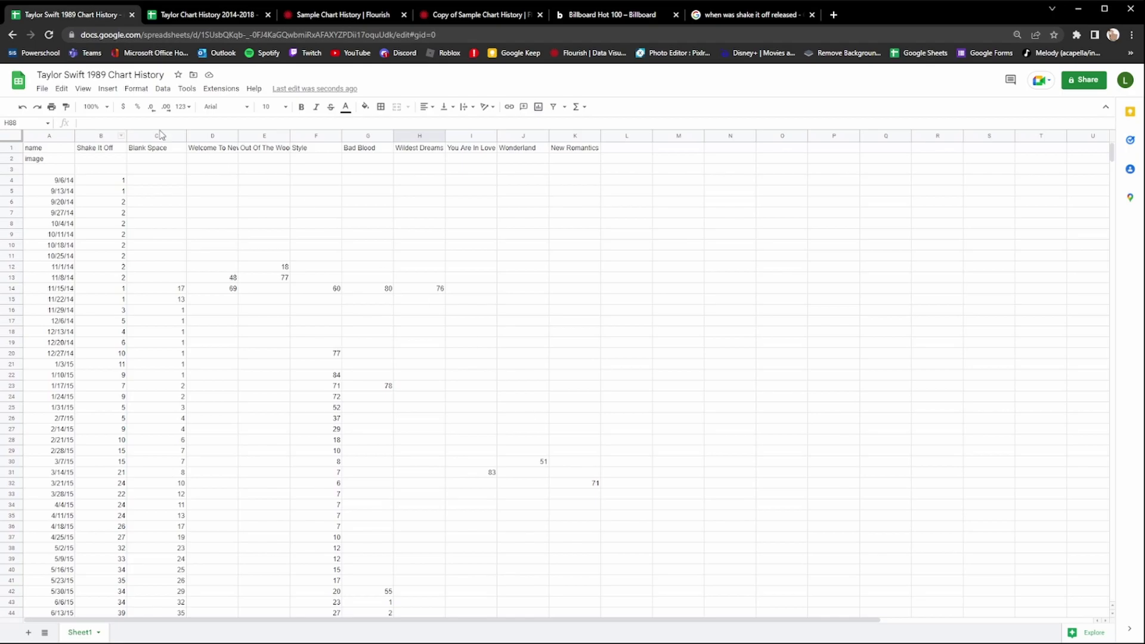
pyautogui.click(122, 75)
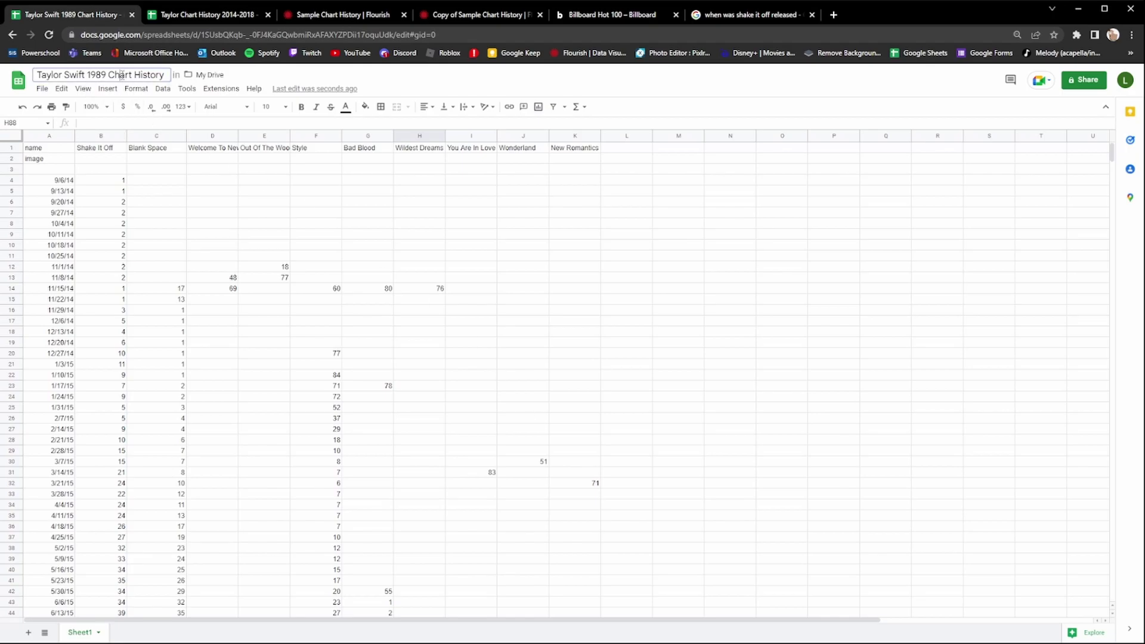
pyautogui.click(37, 75)
pyautogui.moveTo(37, 75); pyautogui.dragTo(161, 76)
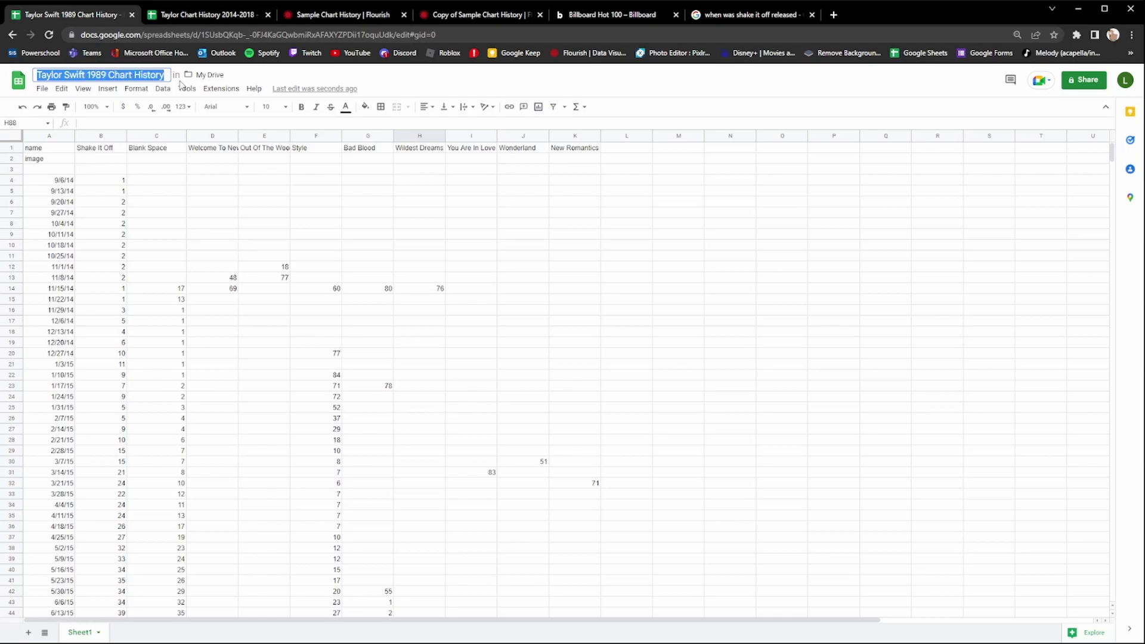
pyautogui.click(237, 191)
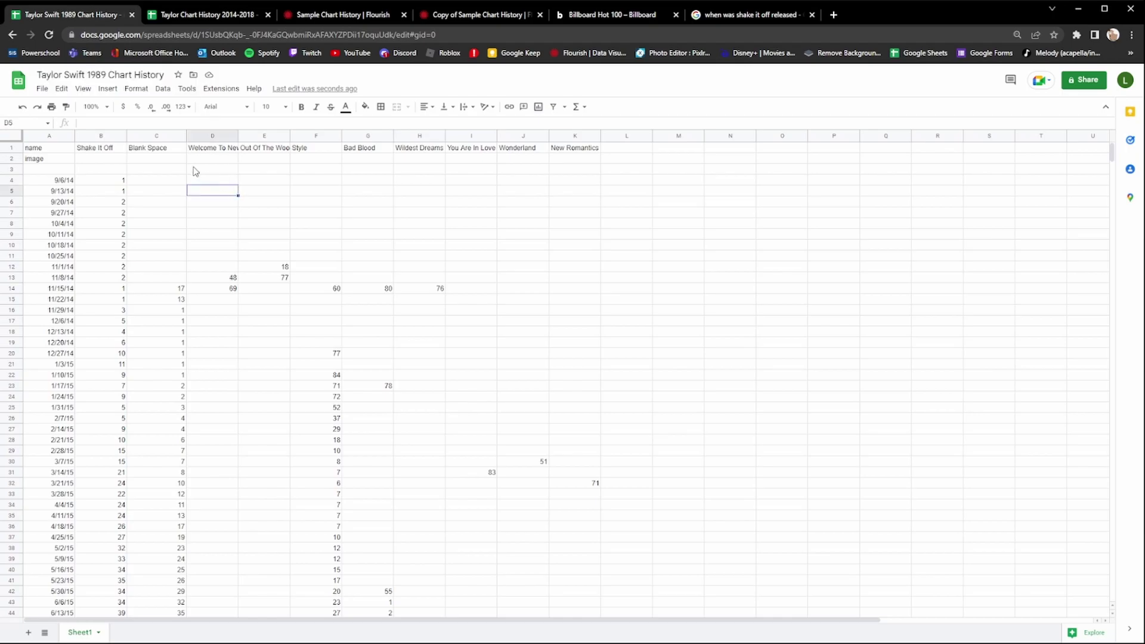
# - Download the sheet as a Microsoft Excel (.xlsx) file and switch to the Flourish sample chart
pyautogui.click(41, 91)
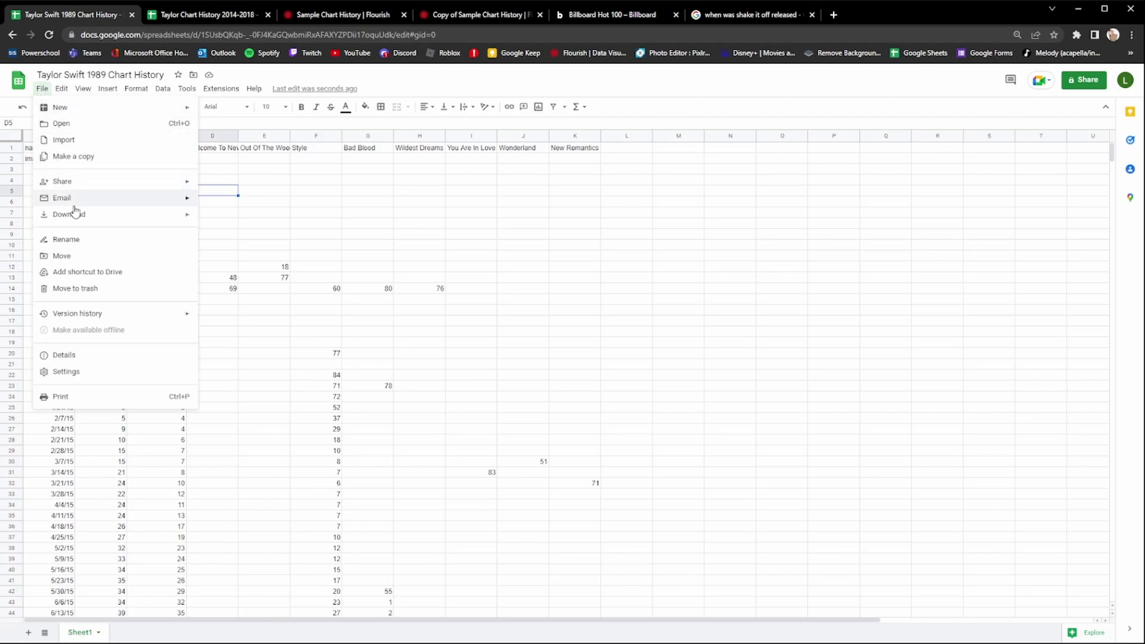
pyautogui.moveTo(77, 218)
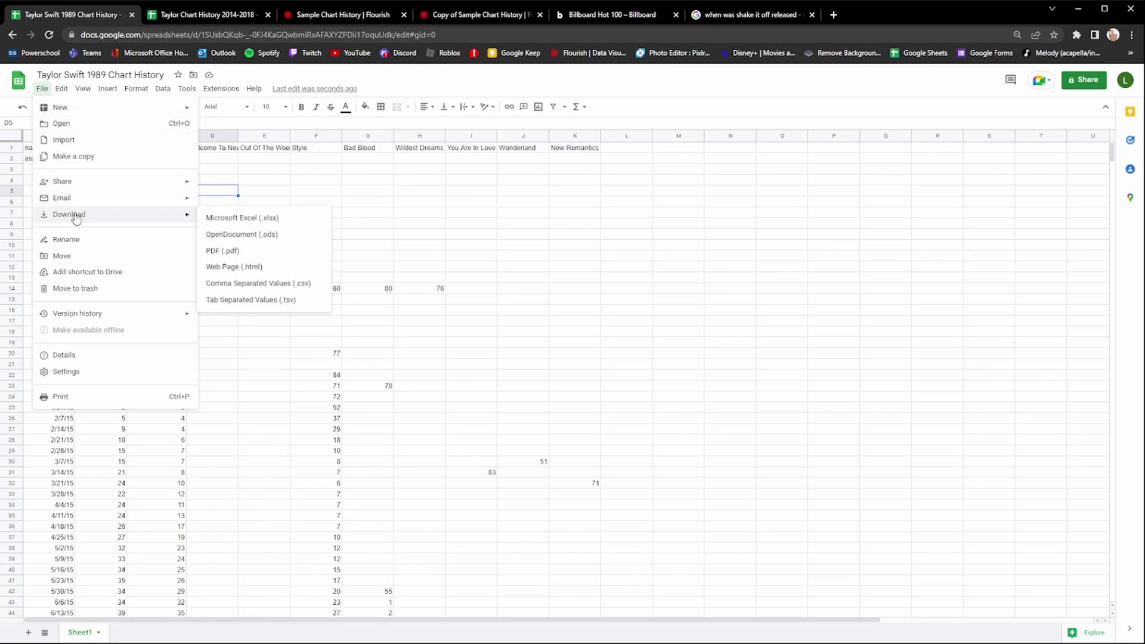
pyautogui.click(216, 221)
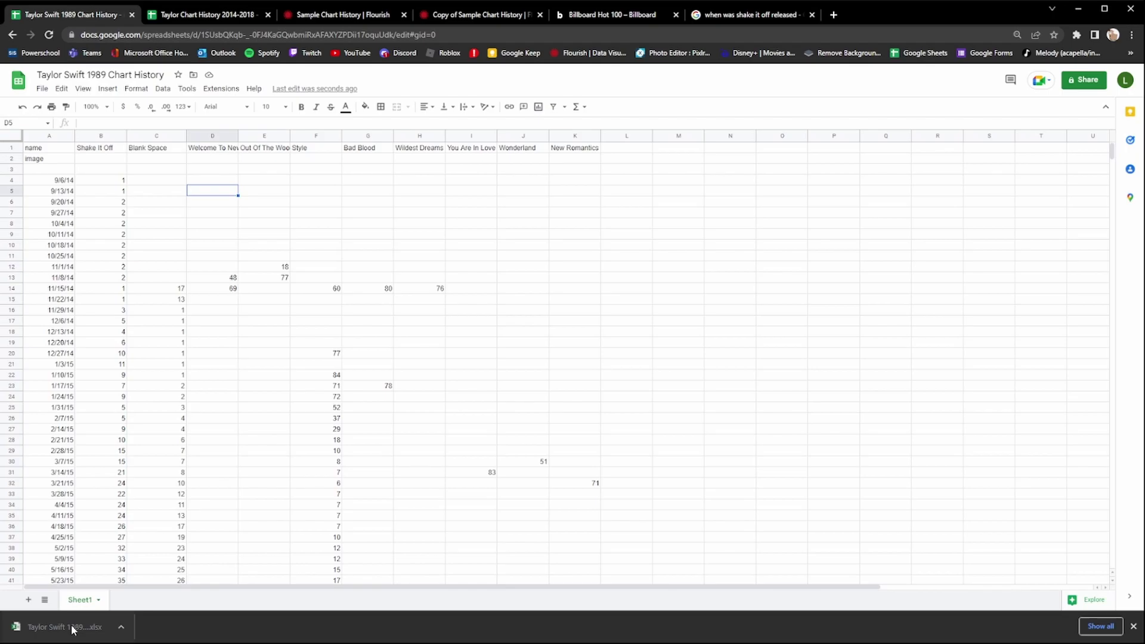
pyautogui.hotkey('ctrl', '4')
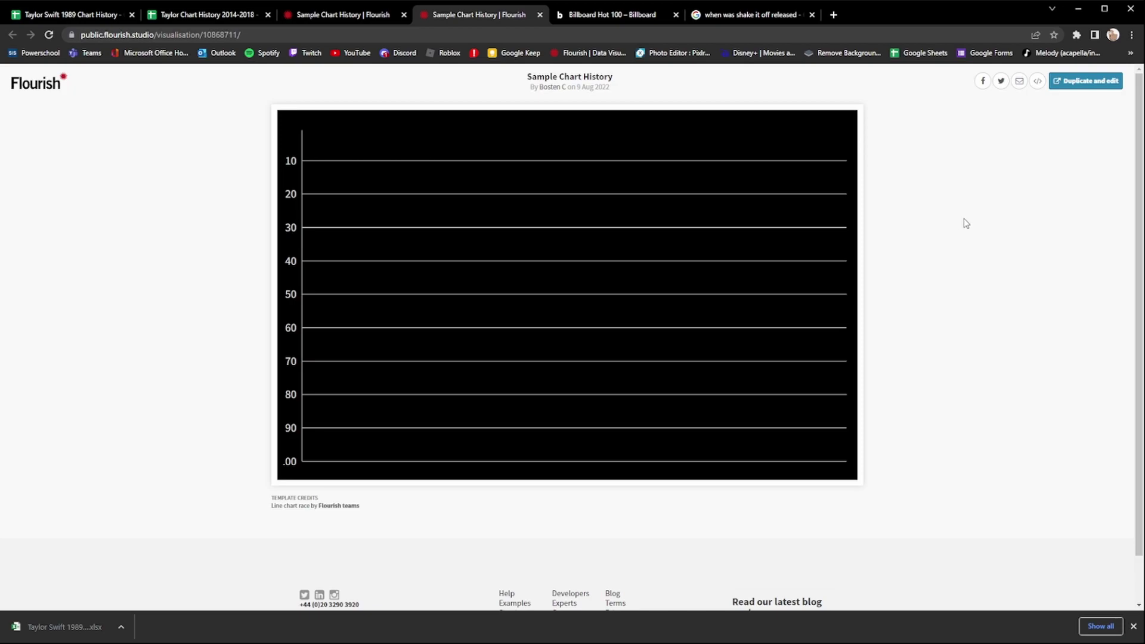
# - Duplicate the Sample Chart History template for editing and open its Data sheet
pyautogui.click(1071, 83)
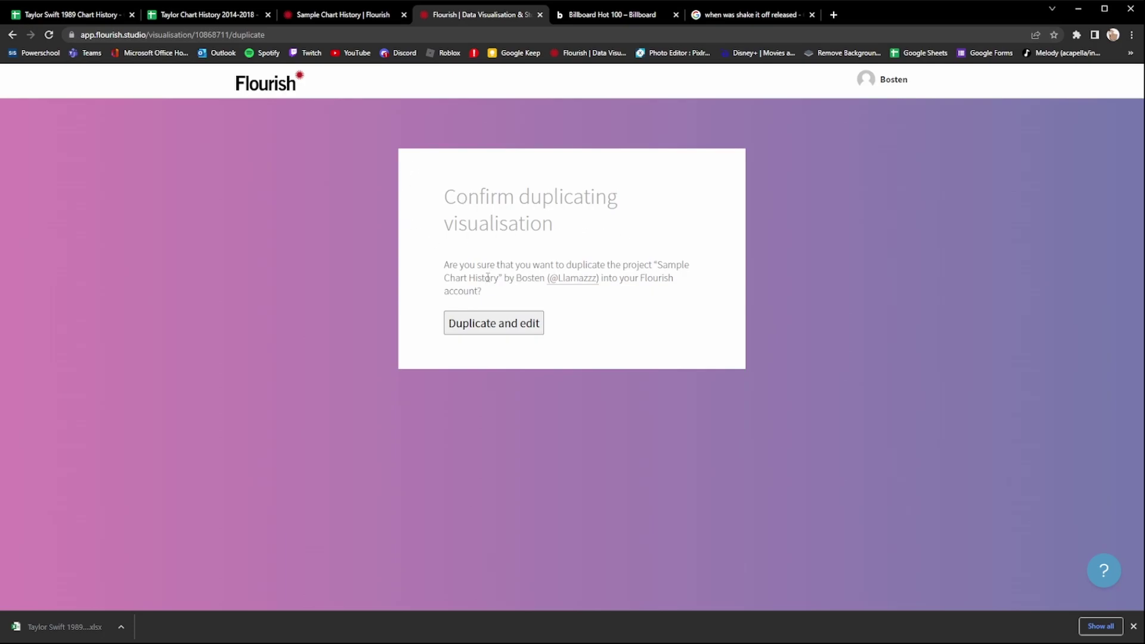
pyautogui.click(479, 323)
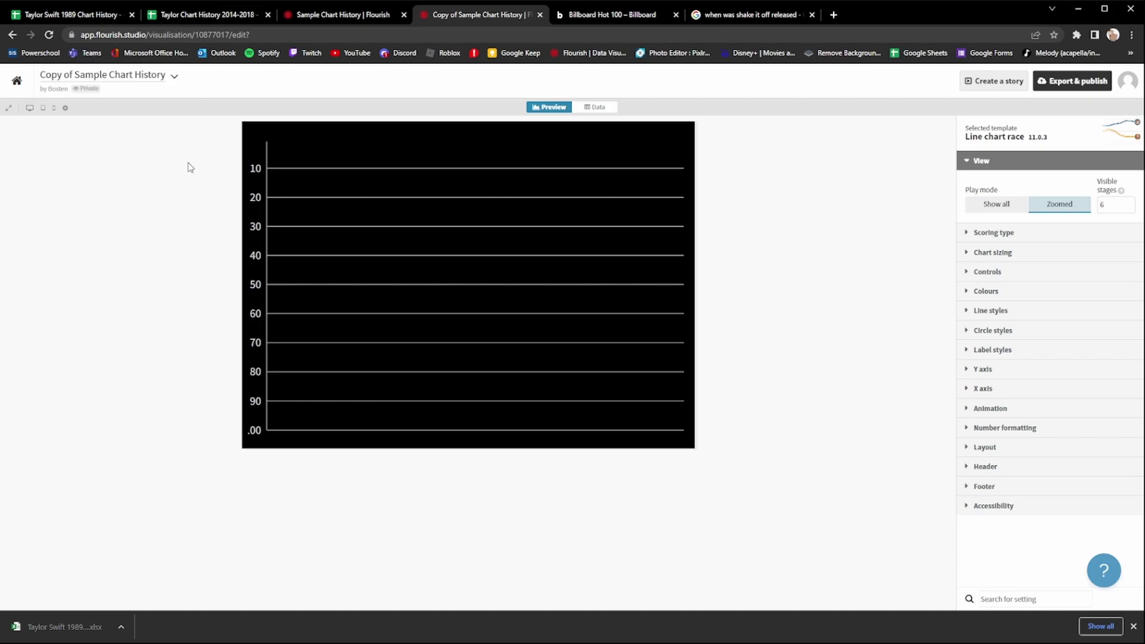
pyautogui.click(593, 110)
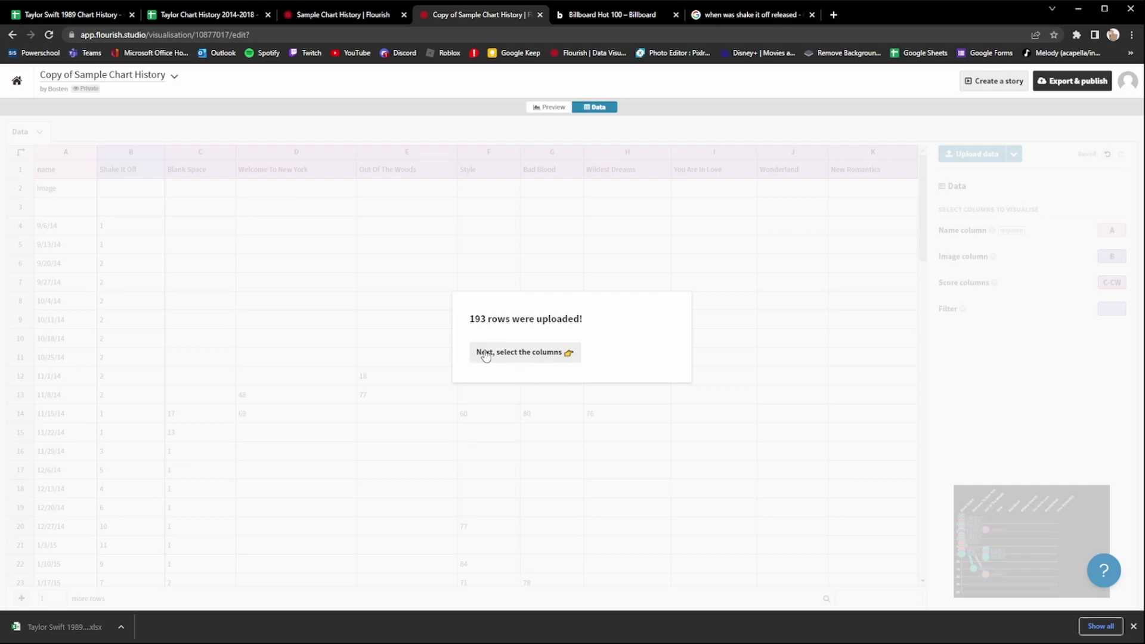
# - Dismiss the upload notice and swap the data's rows and columns
pyautogui.moveTo(469, 321); pyautogui.dragTo(587, 328)
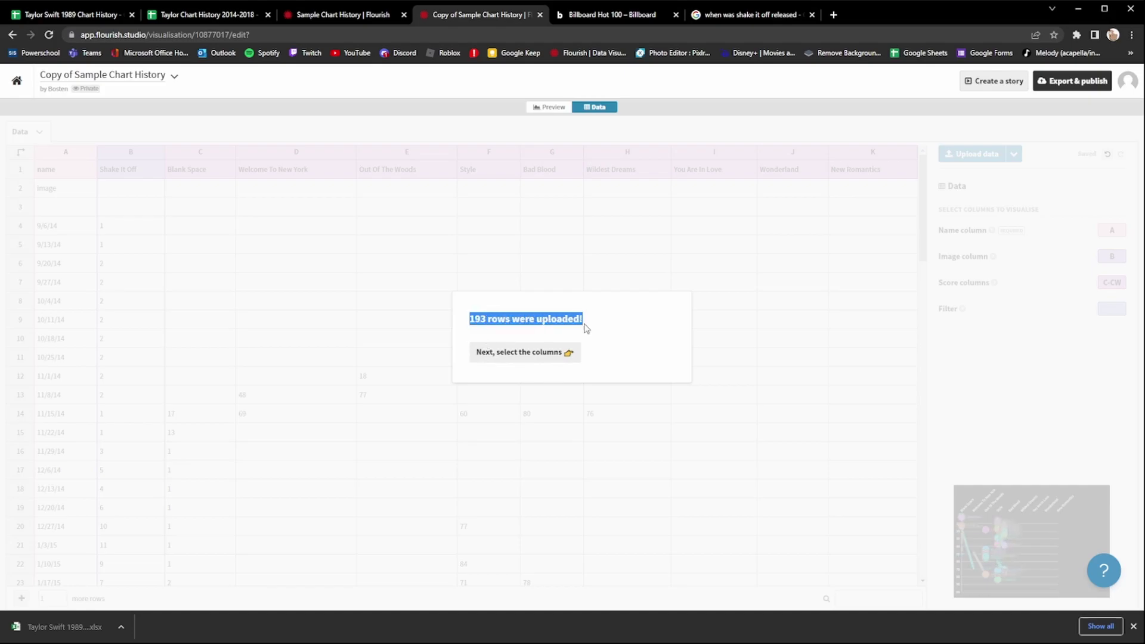
pyautogui.click(532, 354)
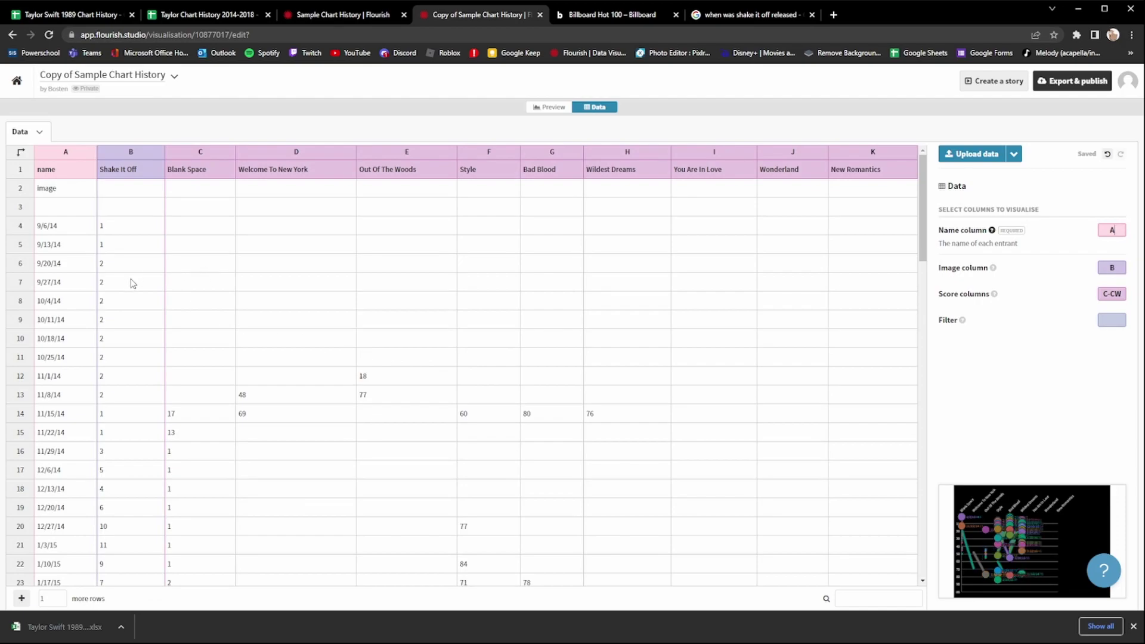
pyautogui.click(19, 154)
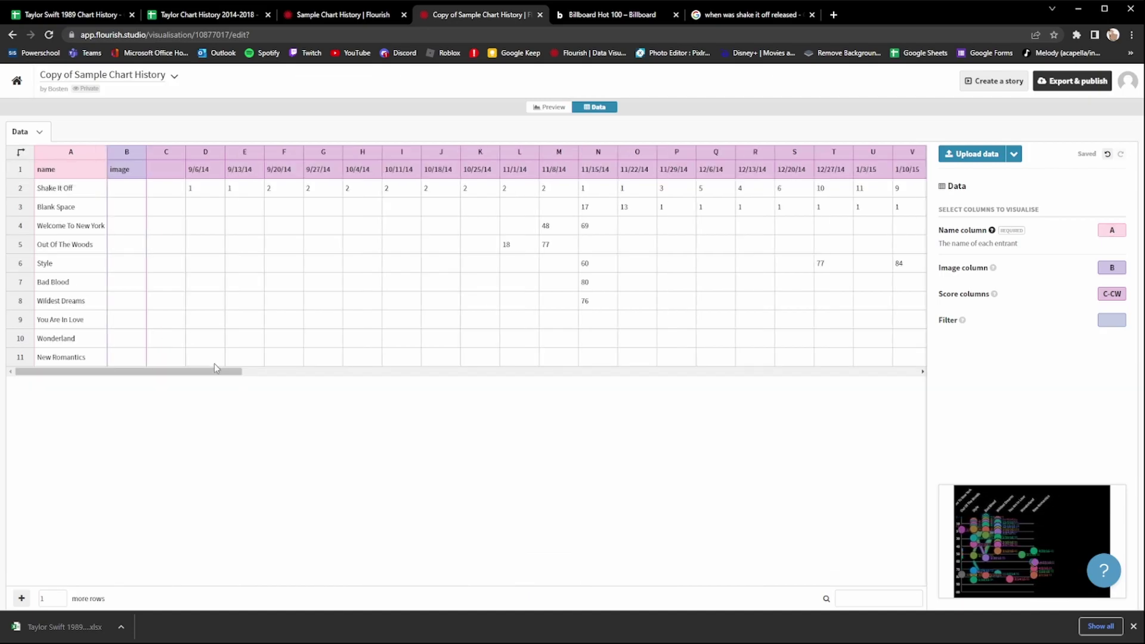
pyautogui.moveTo(195, 376); pyautogui.dragTo(110, 344)
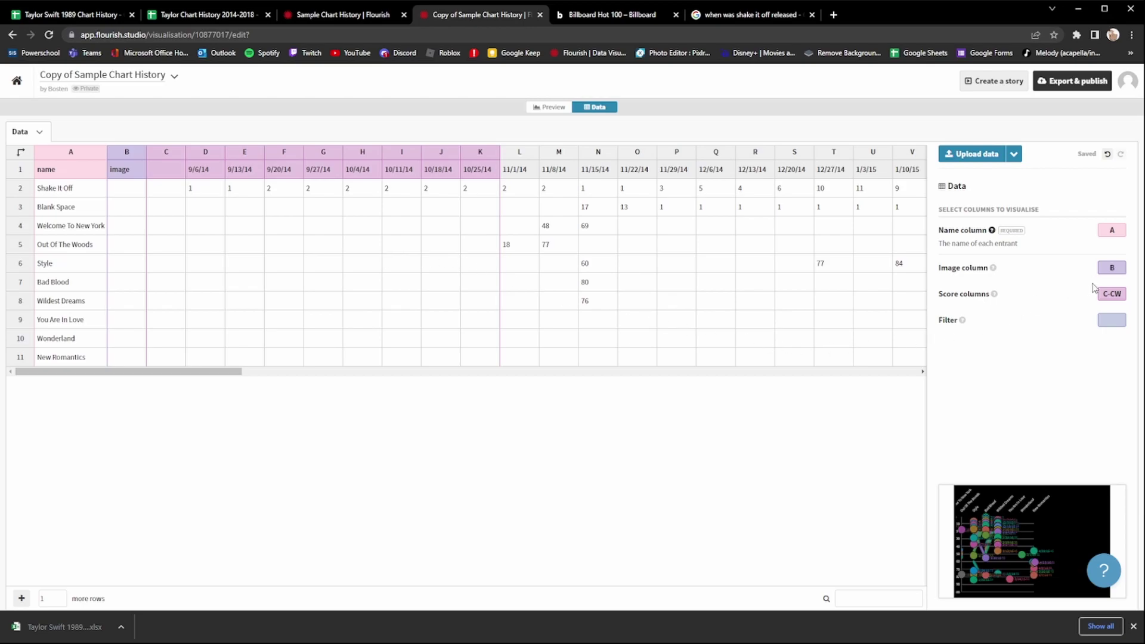
# - Check the Image, Name and Score column settings against the transposed data
pyautogui.click(1112, 268)
pyautogui.click(131, 159)
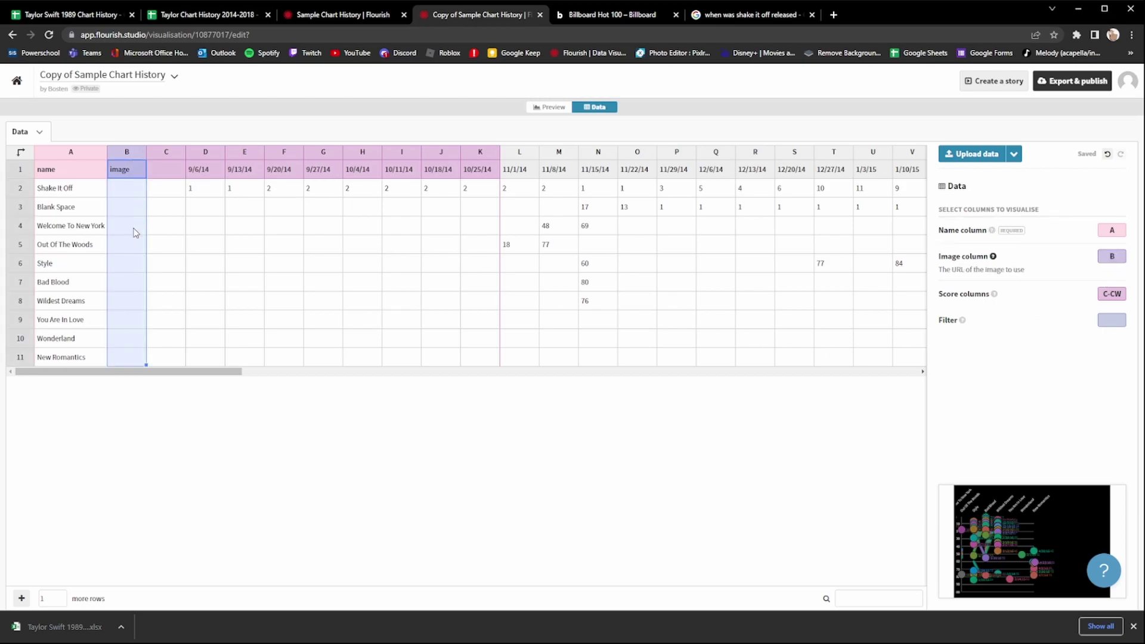
pyautogui.click(1121, 231)
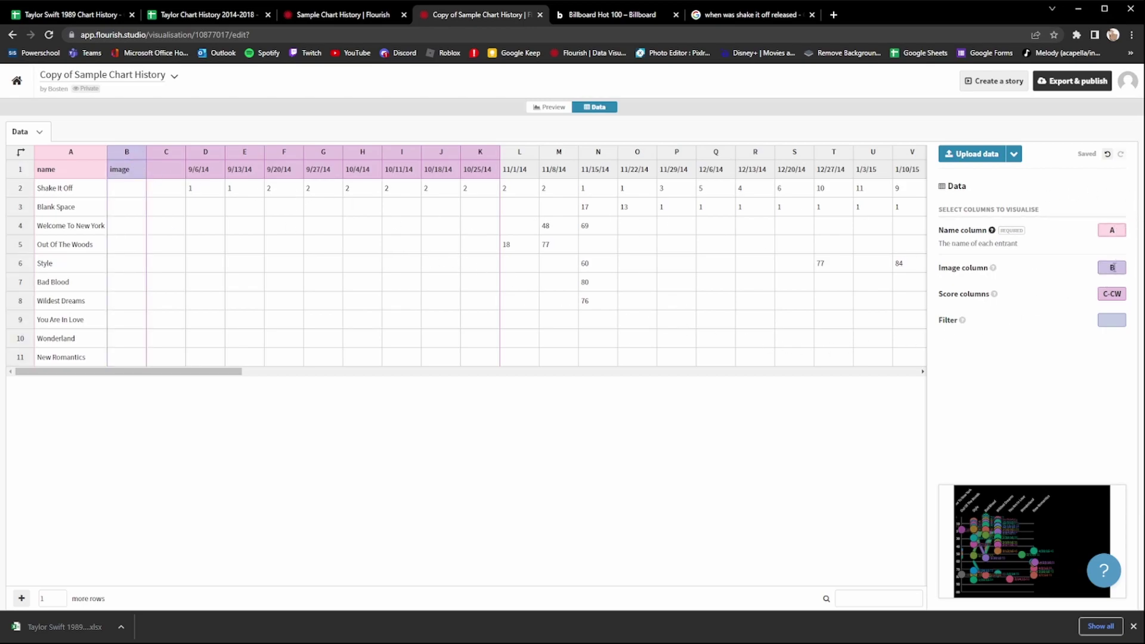
pyautogui.click(1125, 294)
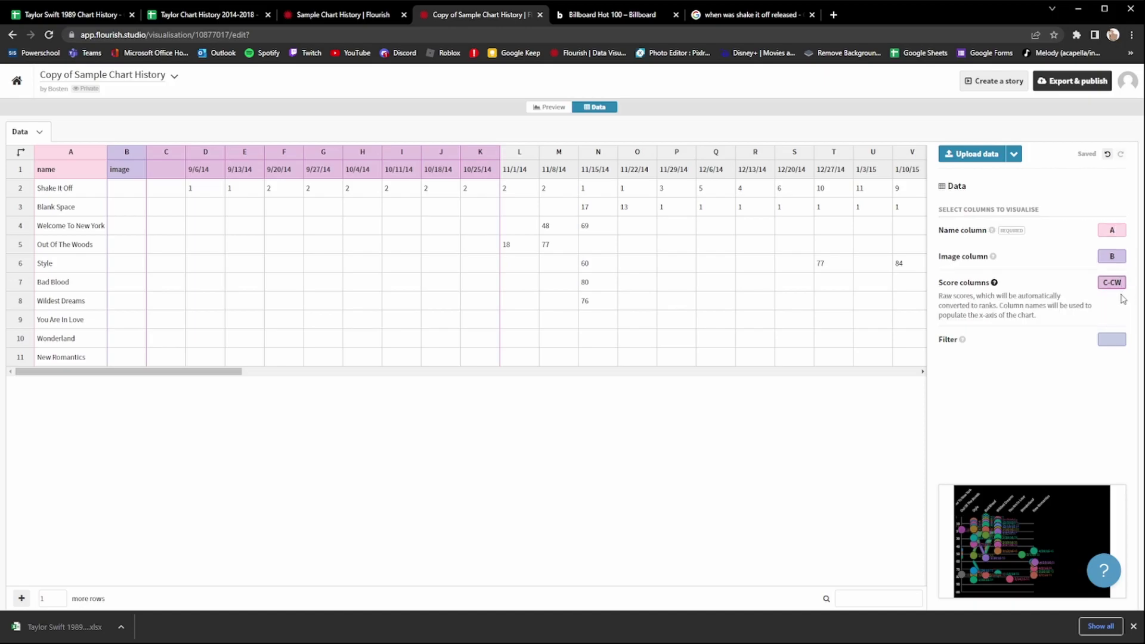
# - Select the date columns C through CN in the data sheet
pyautogui.click(221, 362)
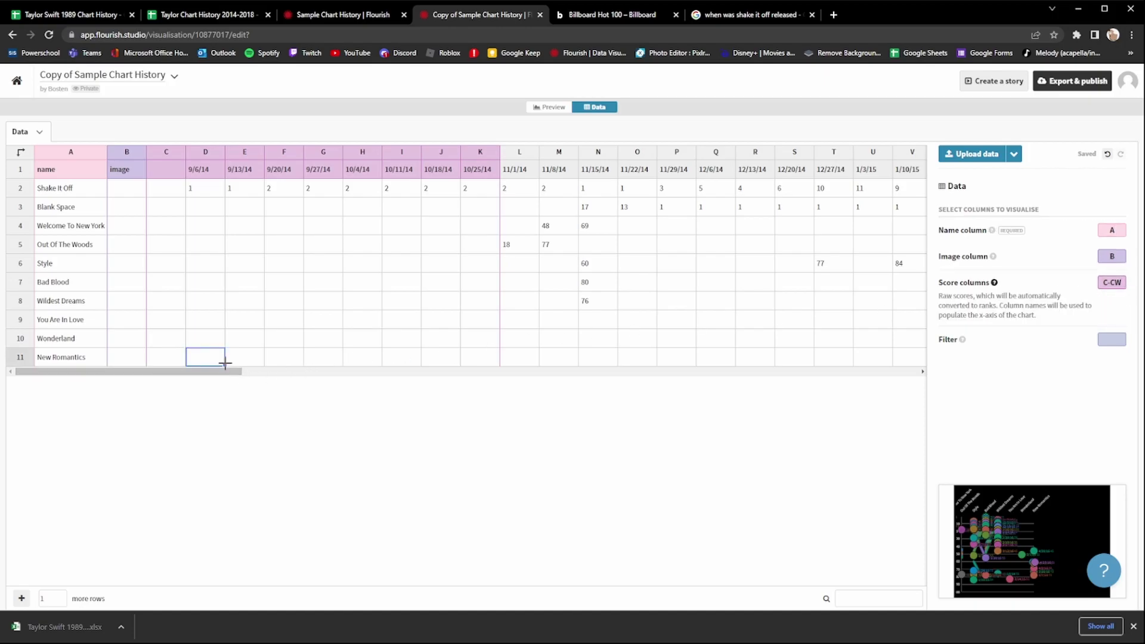
pyautogui.moveTo(204, 371); pyautogui.dragTo(913, 345)
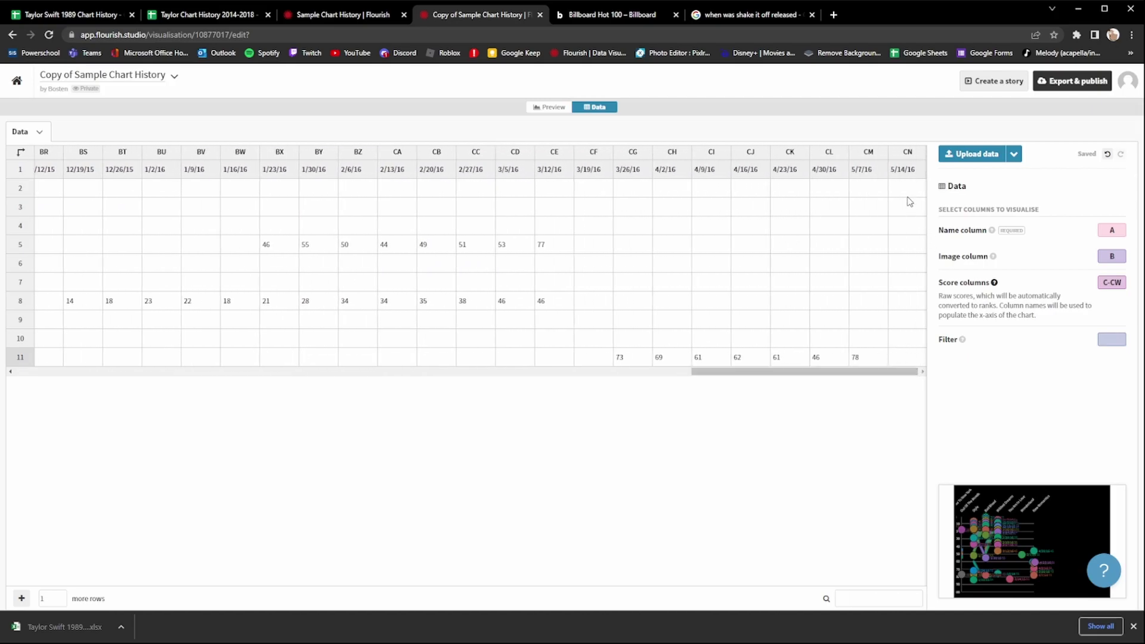
pyautogui.moveTo(904, 169); pyautogui.dragTo(945, 357)
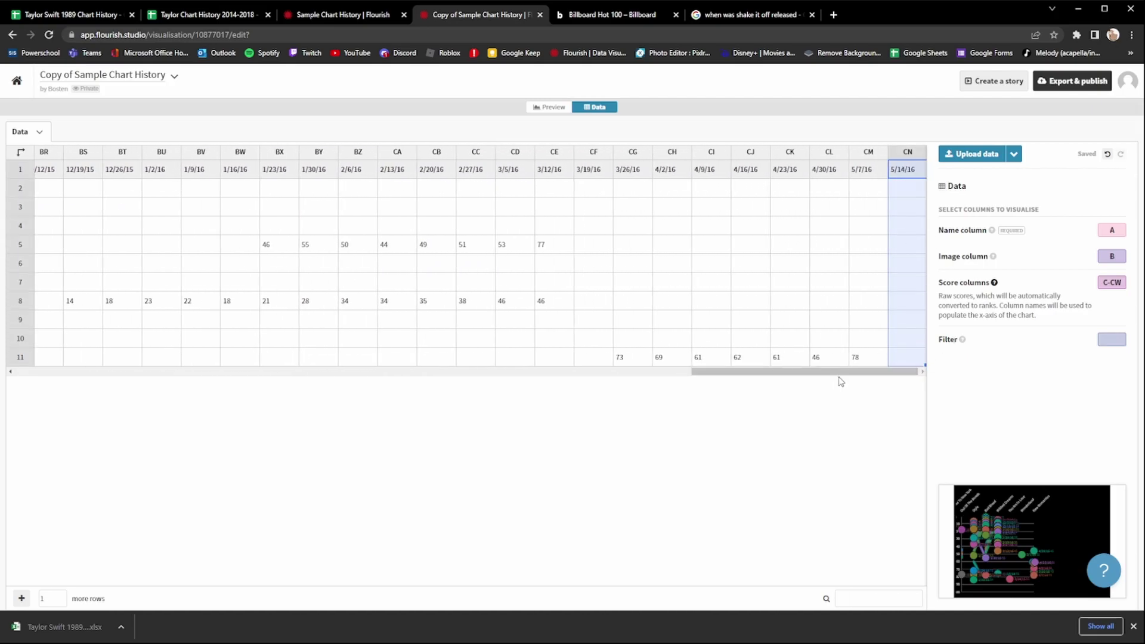
pyautogui.moveTo(838, 372); pyautogui.dragTo(165, 252)
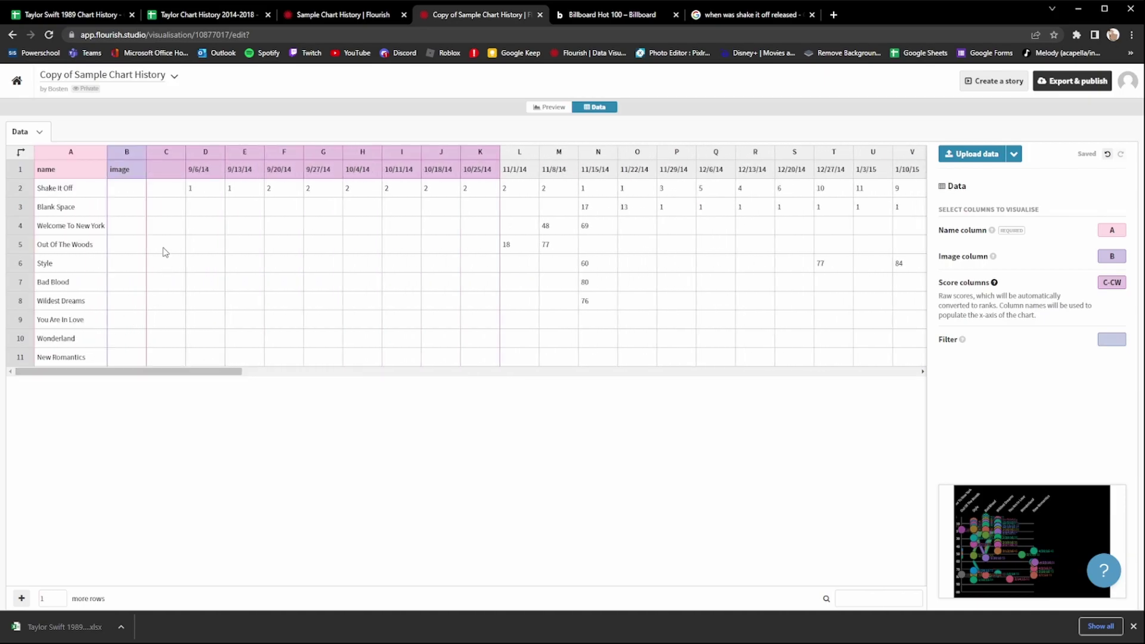
pyautogui.moveTo(167, 170); pyautogui.dragTo(911, 177)
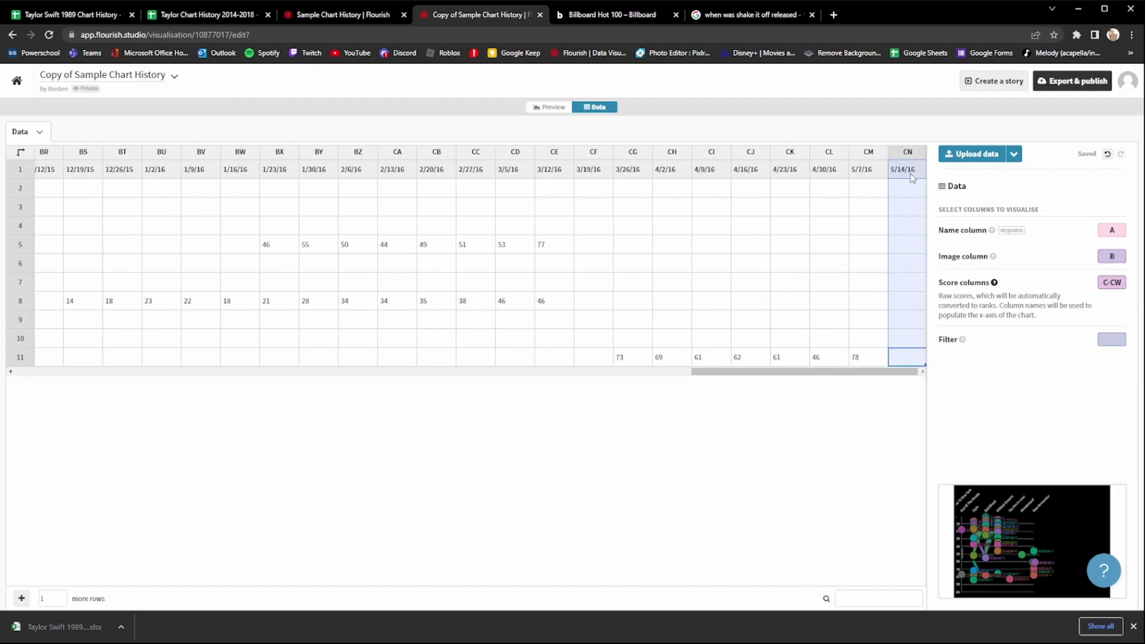
# - Set the Score columns to C-CN, then select the empty image cells B2–B11
pyautogui.click(1122, 282)
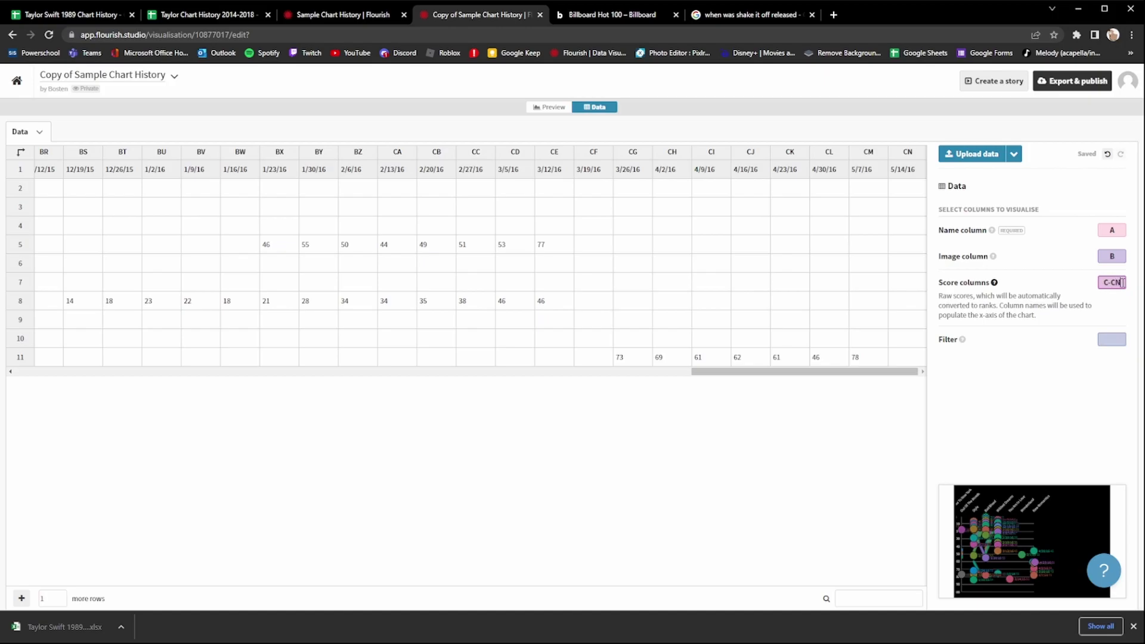
pyautogui.click(829, 225)
pyautogui.click(911, 170)
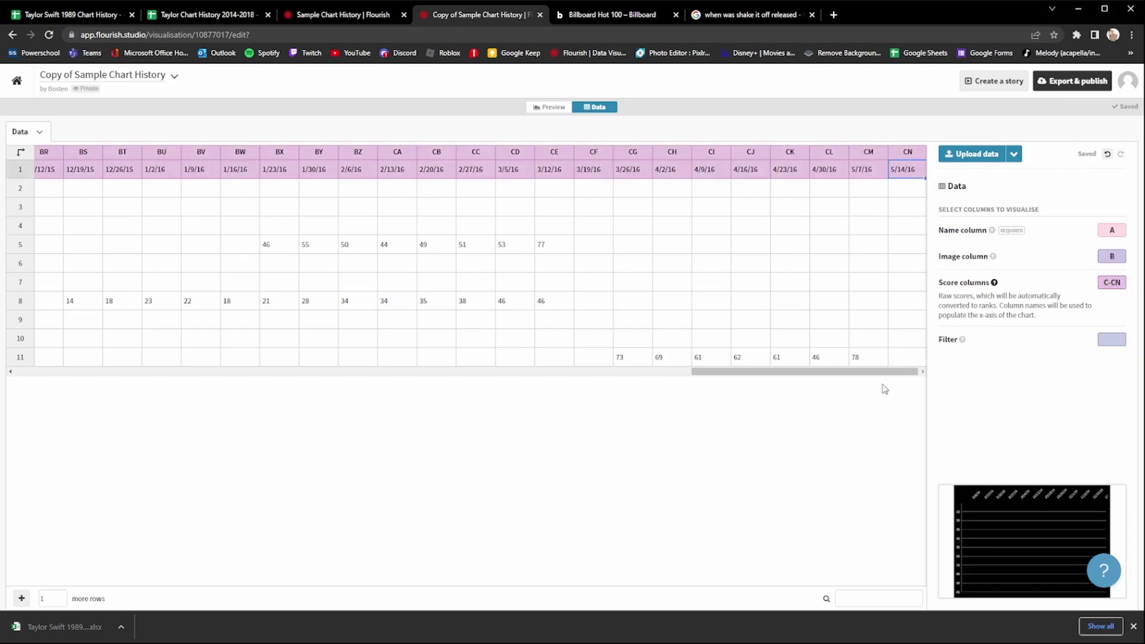
pyautogui.moveTo(879, 372); pyautogui.dragTo(126, 308)
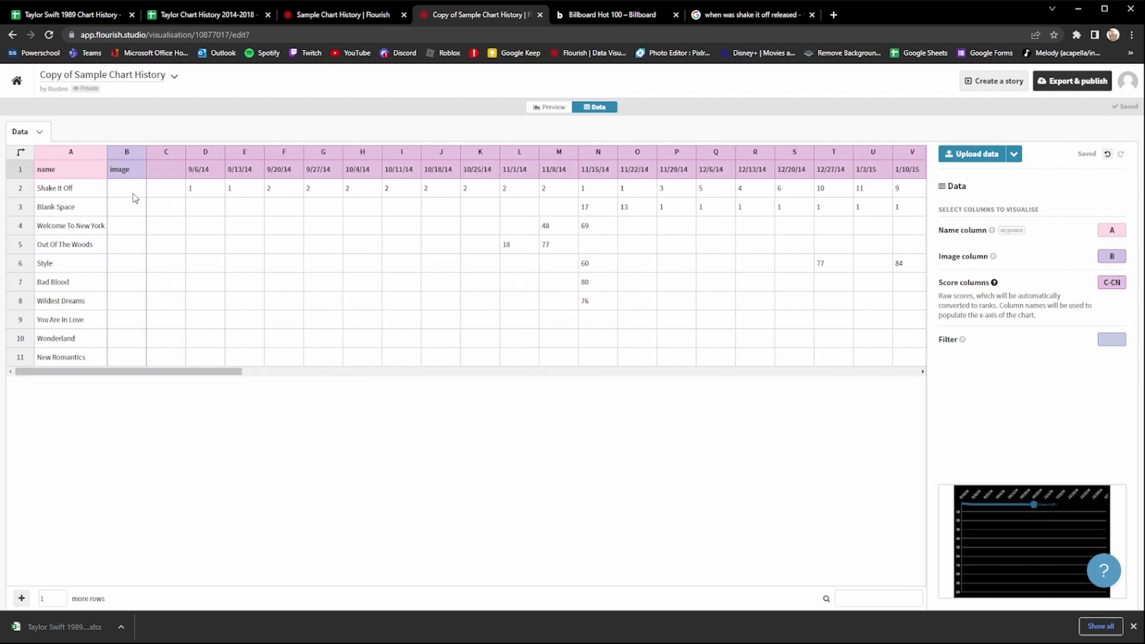
pyautogui.moveTo(133, 195); pyautogui.dragTo(133, 355)
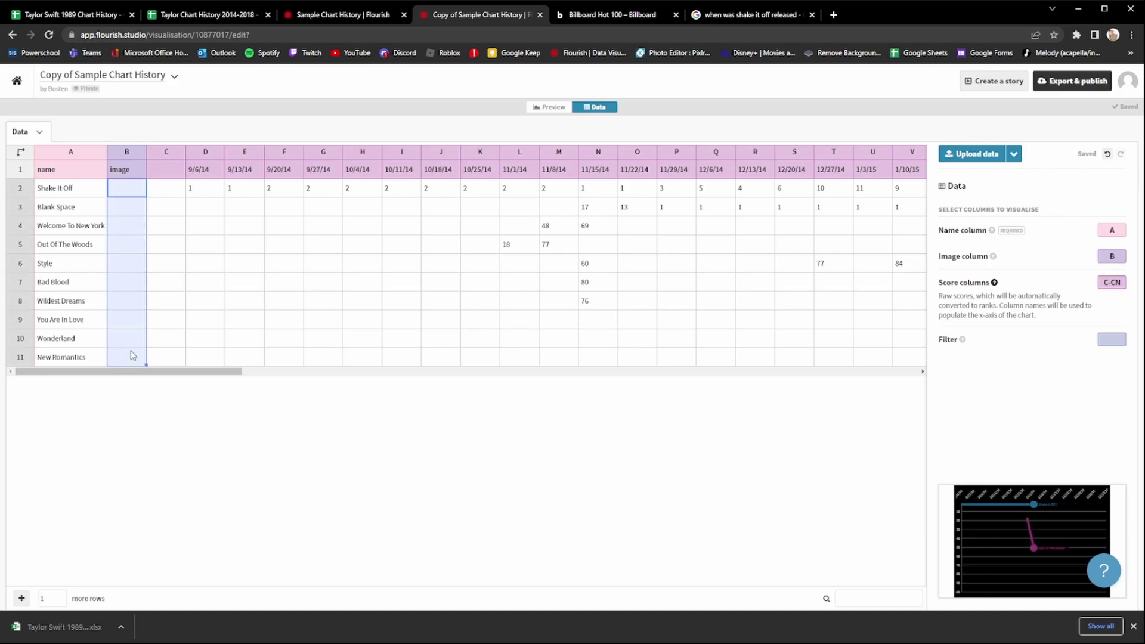
# - Search Google Images for '1989 taylor swift' in a new tab and open the album cover
pyautogui.click(834, 14)
pyautogui.write('1989 t')
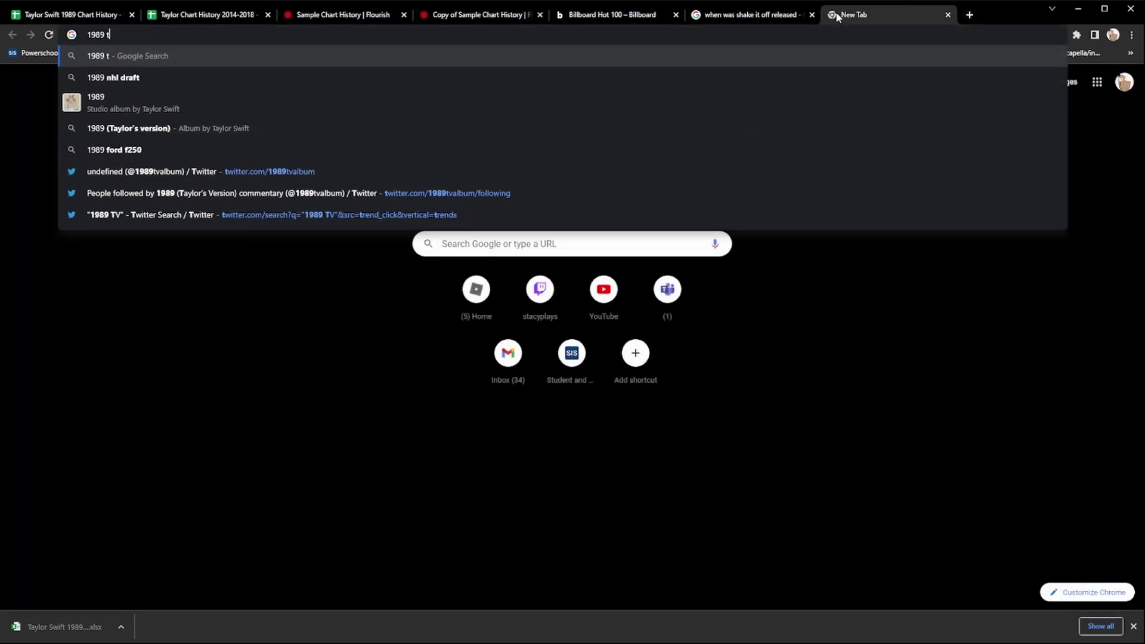
pyautogui.write('aylor swift')
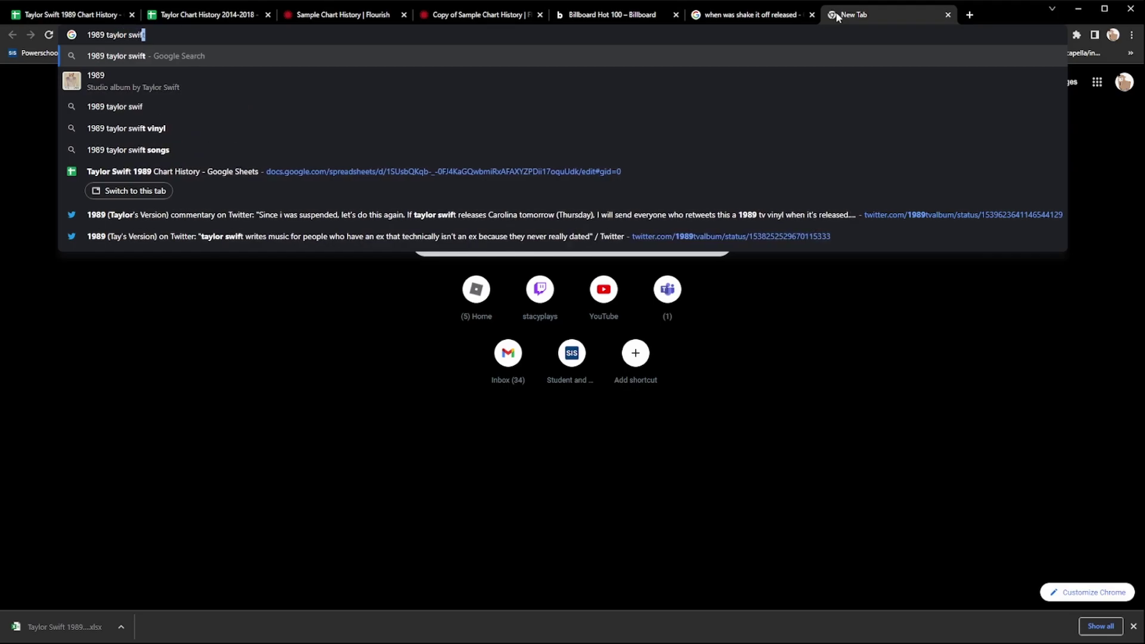
pyautogui.press('Return')
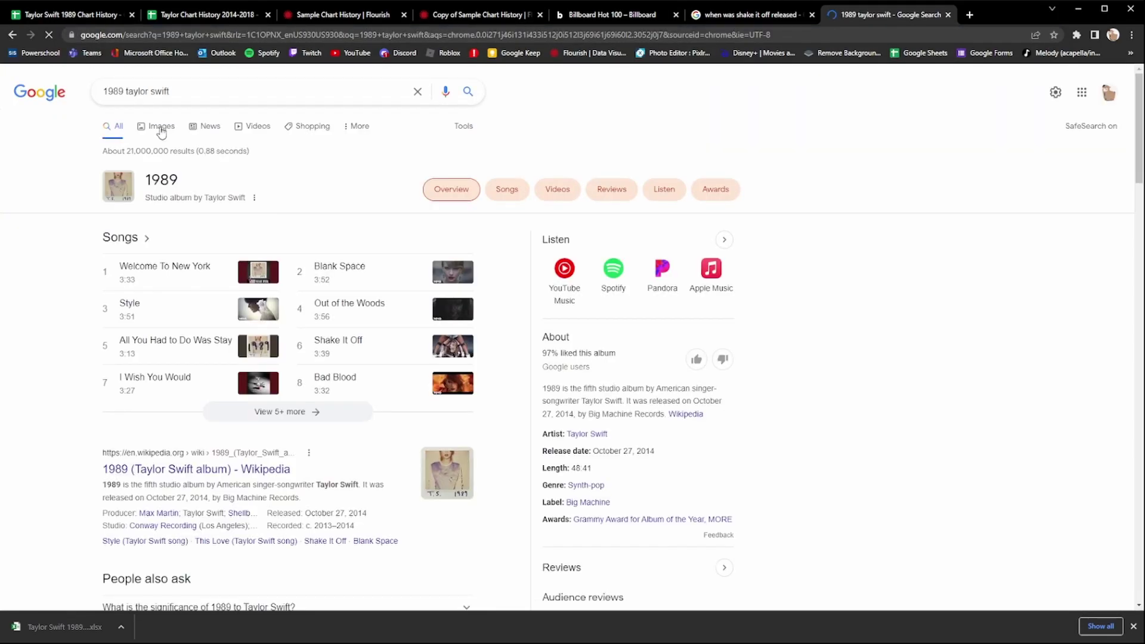
pyautogui.click(158, 126)
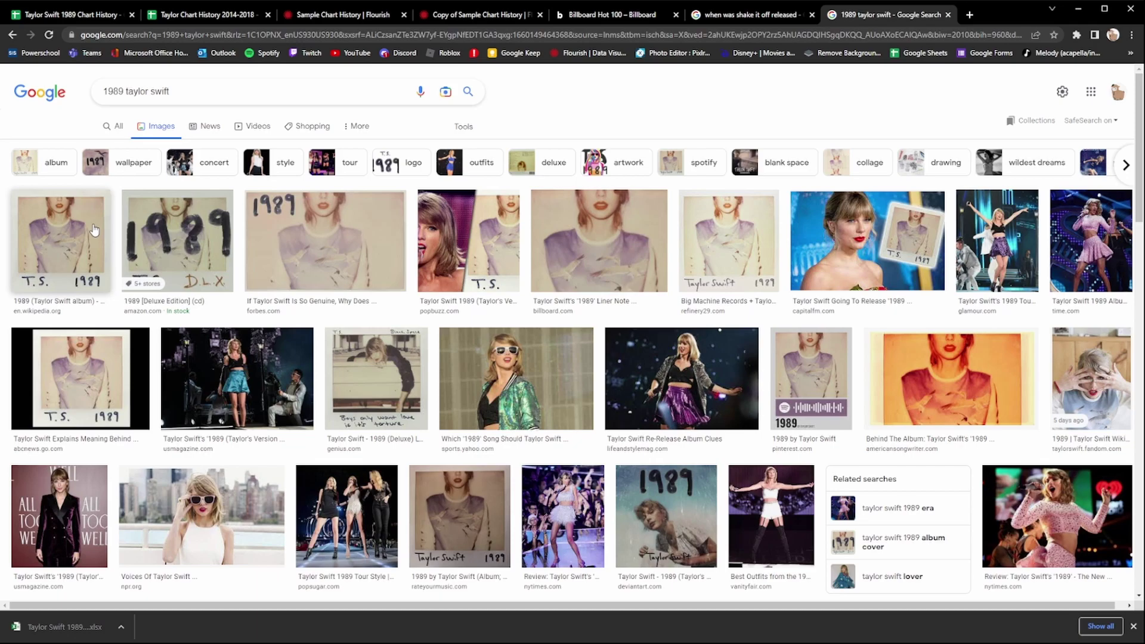
pyautogui.click(97, 226)
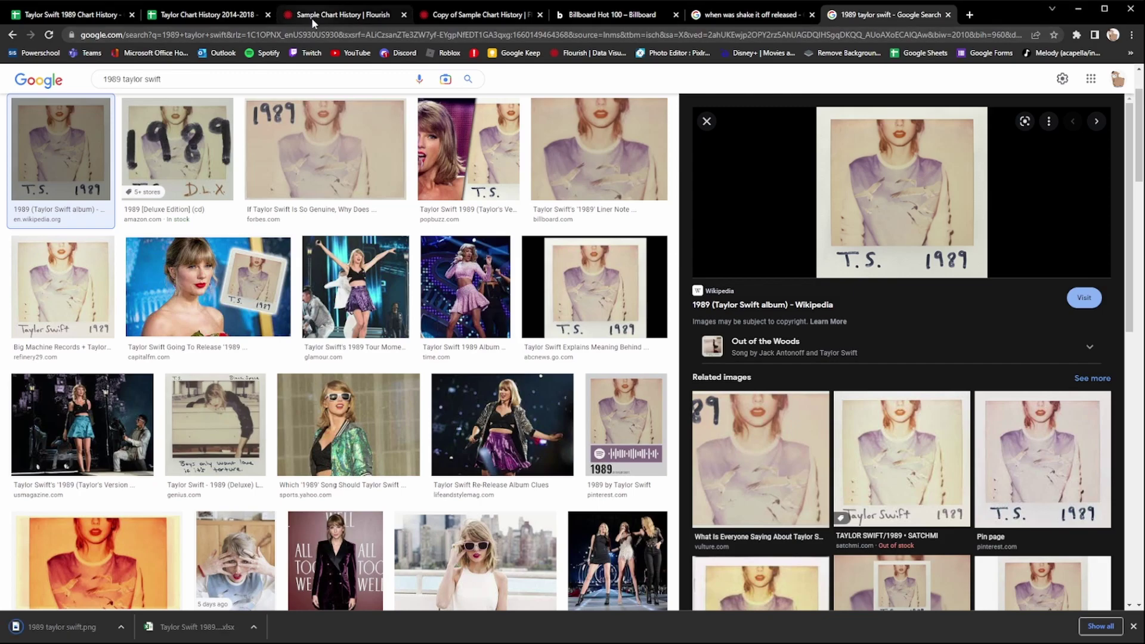
# - Back in Flourish, upload the album cover image into cell B2 beside Shake It Off
pyautogui.click(455, 17)
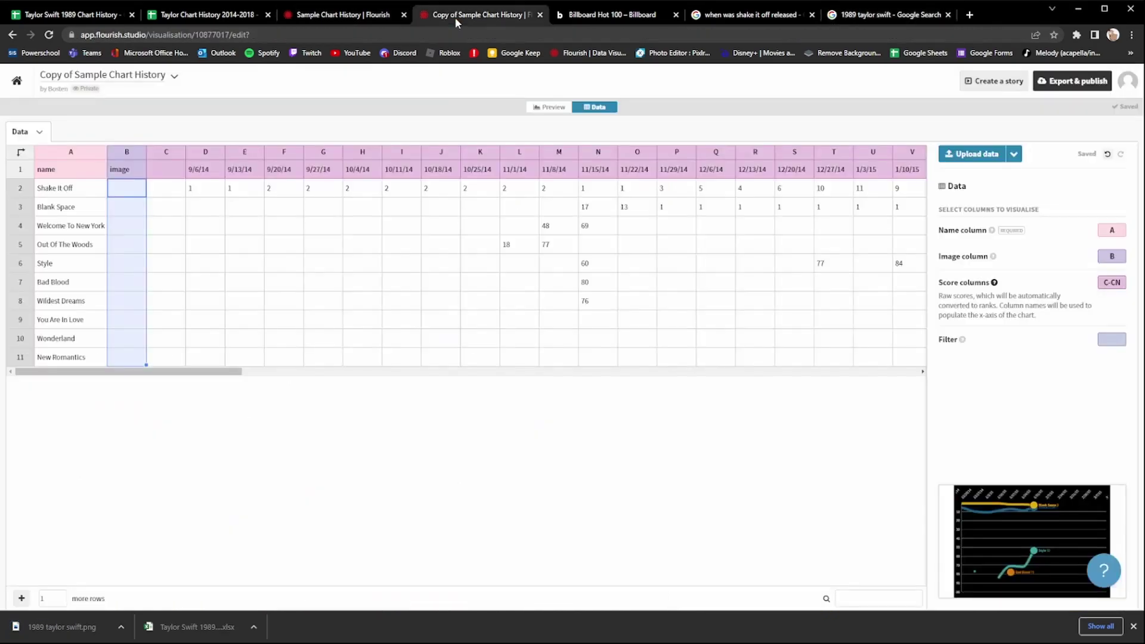
pyautogui.click(129, 194)
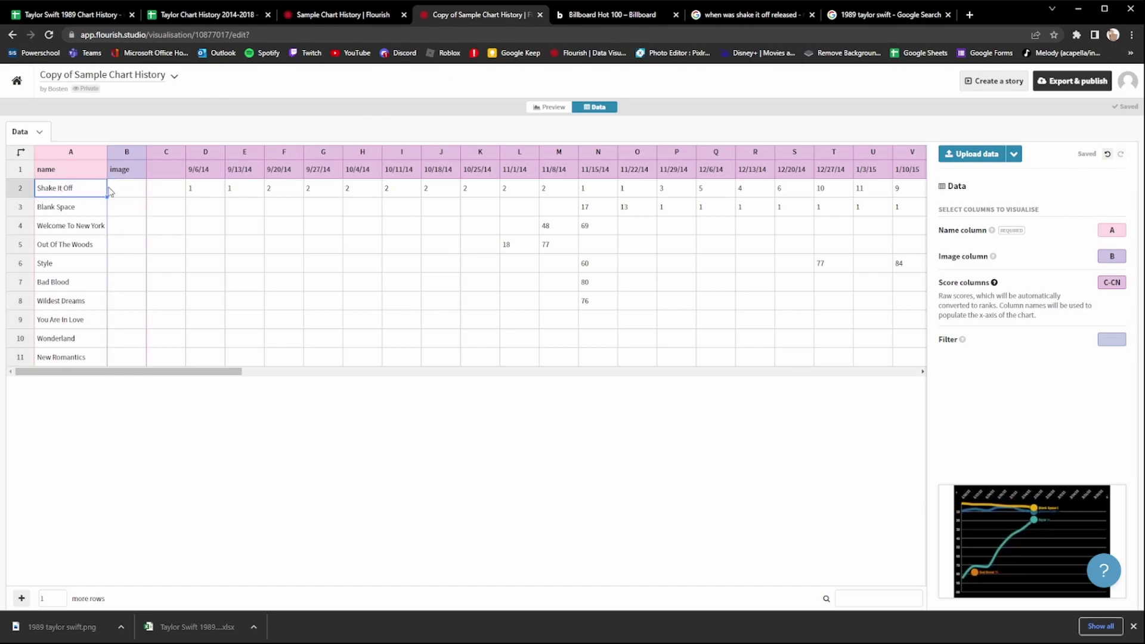
pyautogui.moveTo(120, 181); pyautogui.dragTo(128, 358)
pyautogui.click(119, 195)
pyautogui.rightClick(120, 195)
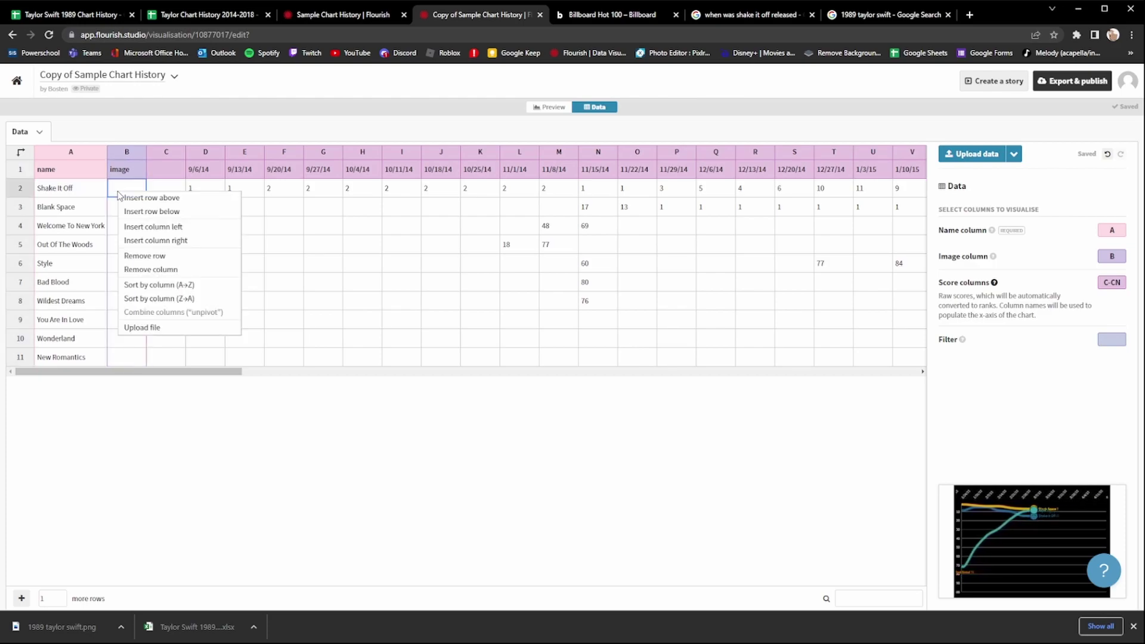
pyautogui.click(181, 328)
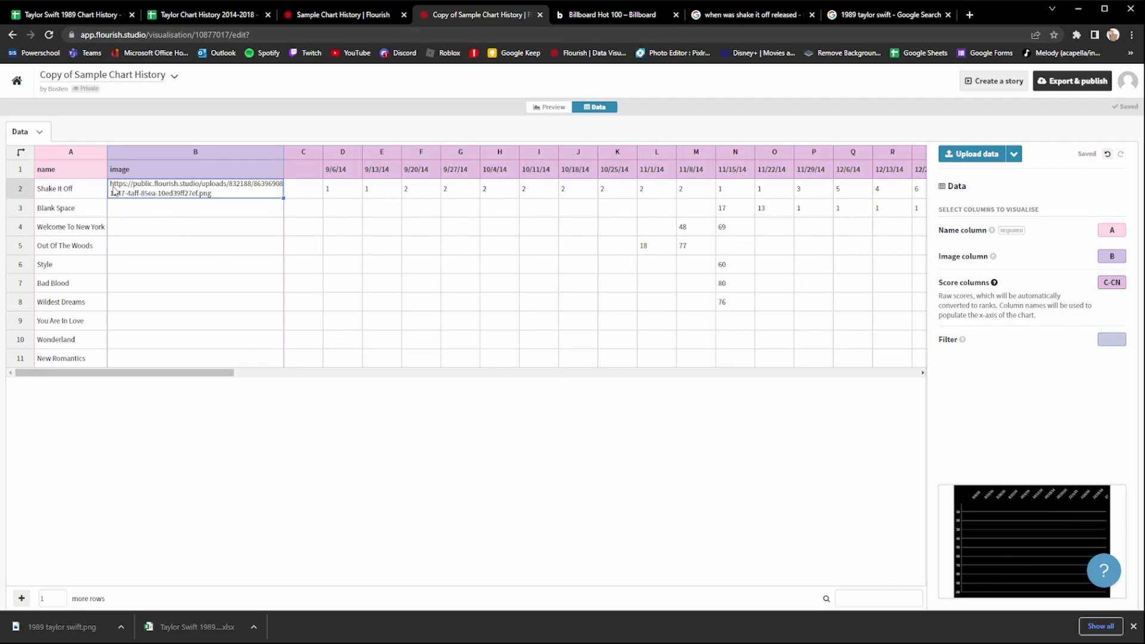
# - Copy B2's image URL and paste it into cells B3 through B11
pyautogui.doubleClick(112, 188)
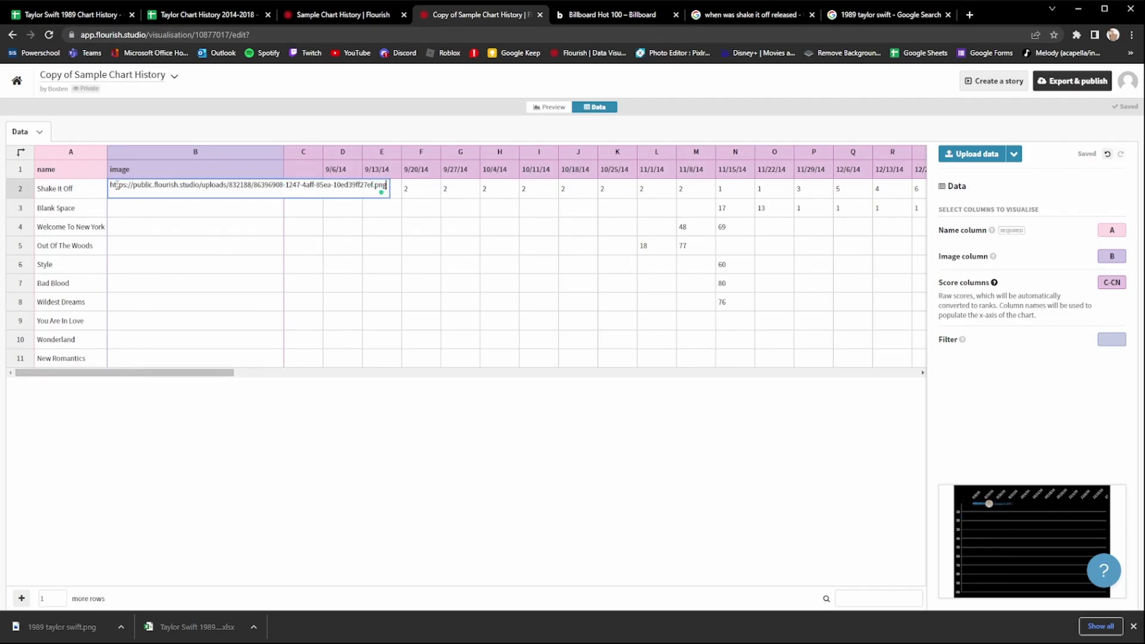
pyautogui.moveTo(126, 197); pyautogui.dragTo(399, 200)
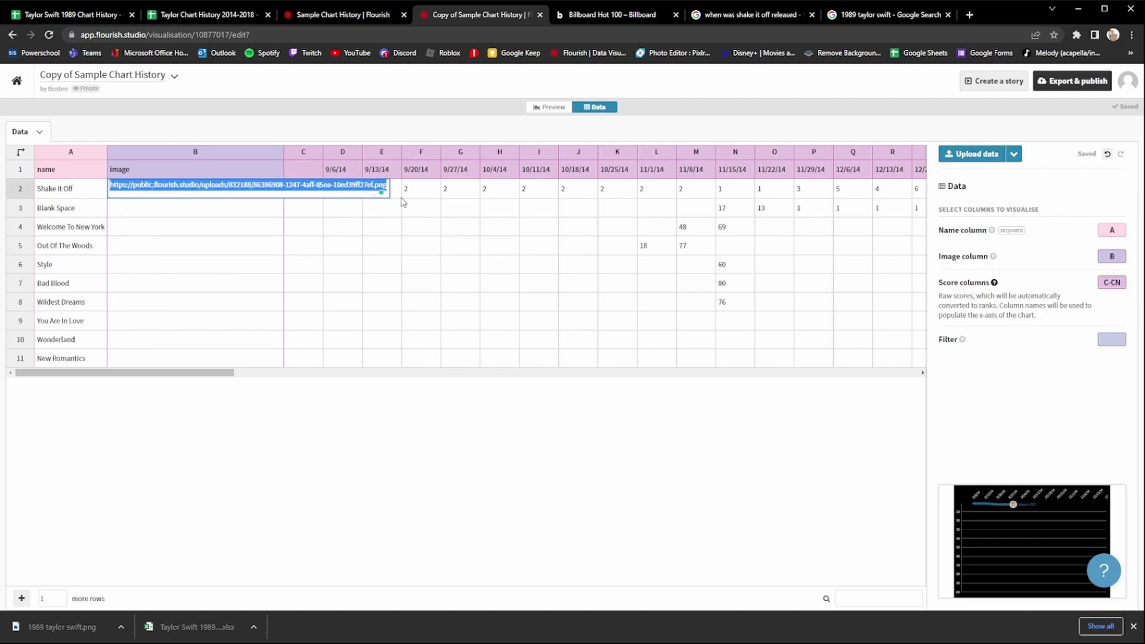
pyautogui.hotkey('ctrl', 'v')
pyautogui.click(149, 302)
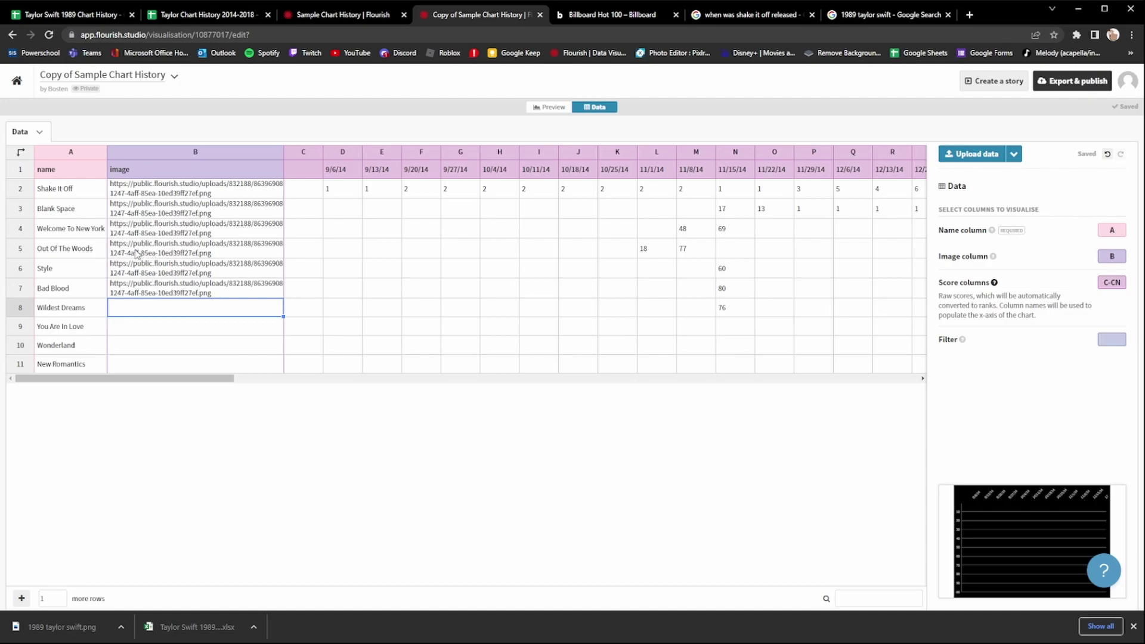
pyautogui.moveTo(136, 326); pyautogui.dragTo(136, 363)
pyautogui.hotkey('ctrl', 'v')
pyautogui.moveTo(145, 182); pyautogui.dragTo(329, 508)
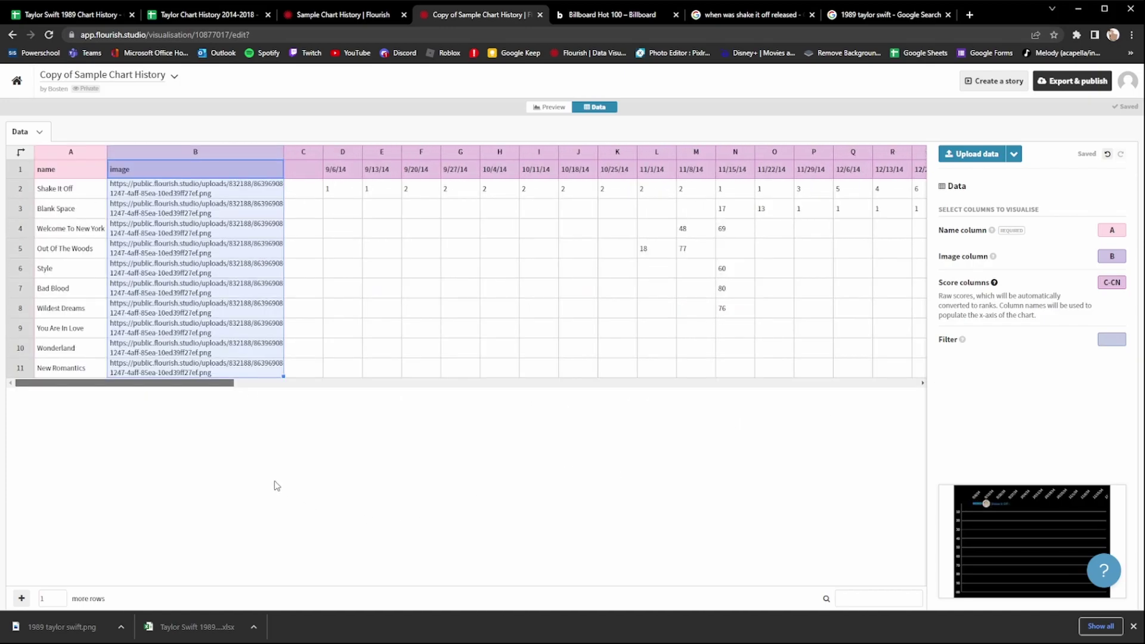
# - Show the chart race preview and look through Scoring type, View and Chart sizing settings
pyautogui.click(556, 107)
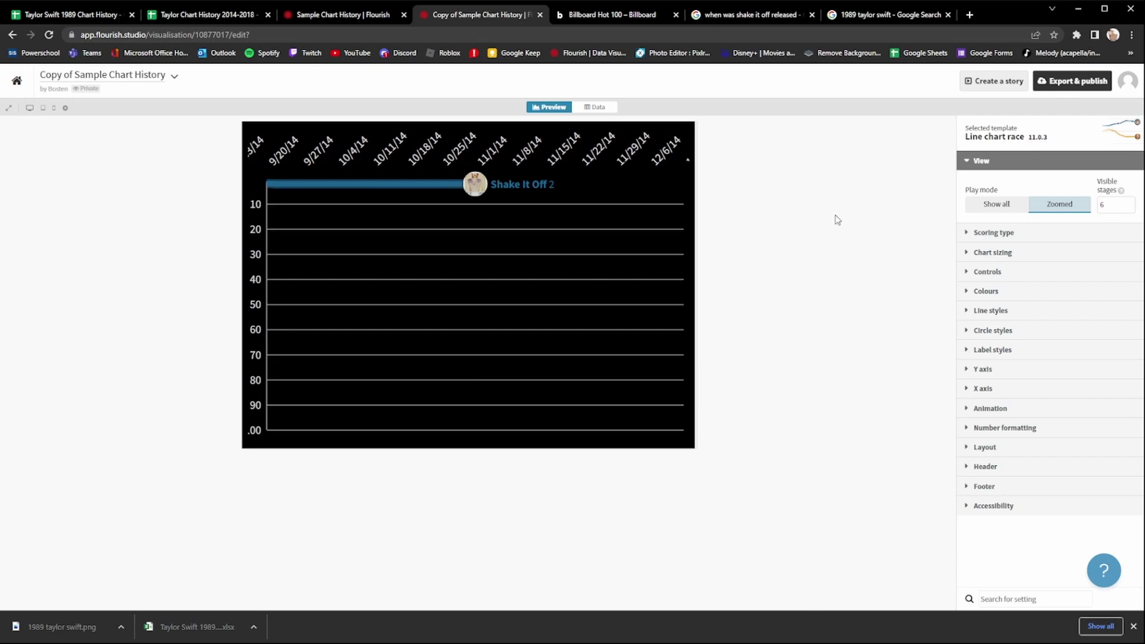
pyautogui.click(990, 232)
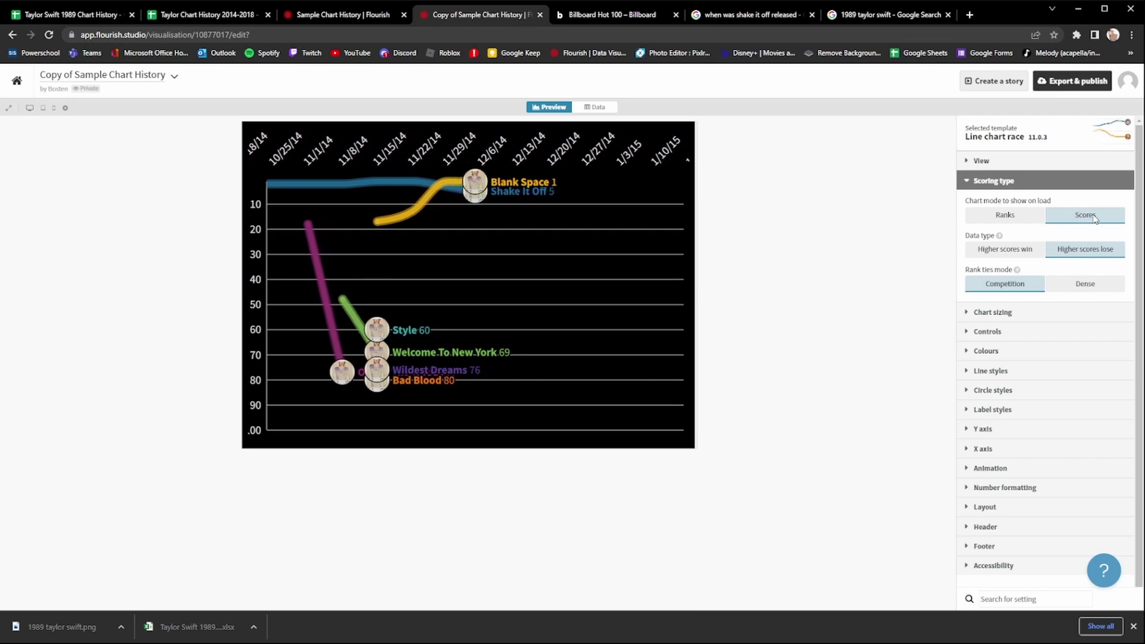
pyautogui.click(981, 181)
pyautogui.click(993, 162)
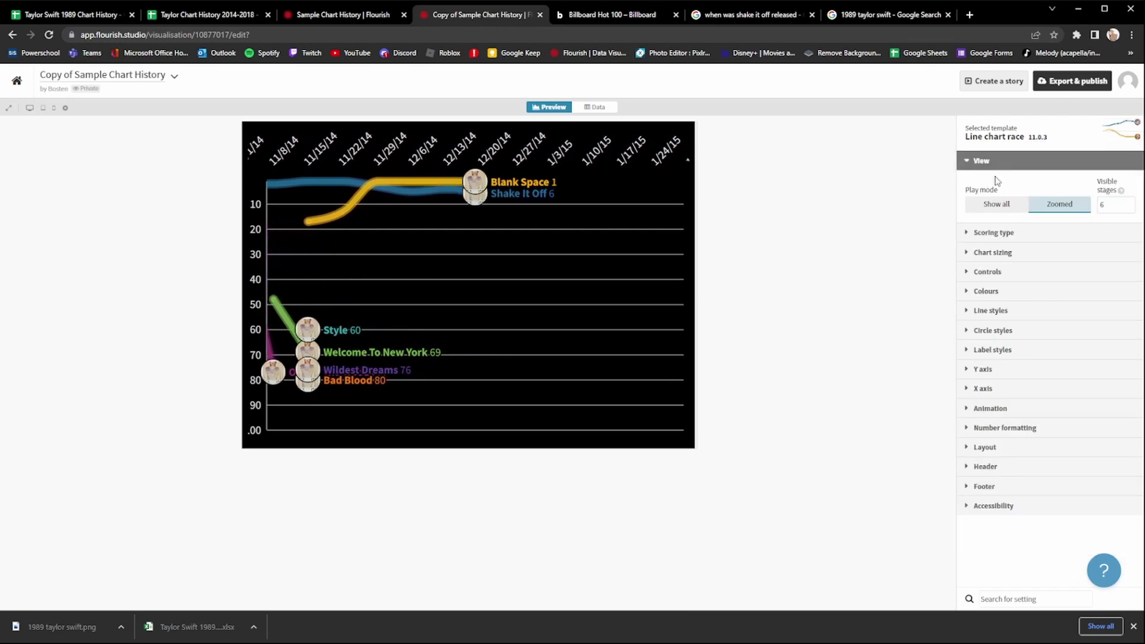
pyautogui.click(1051, 165)
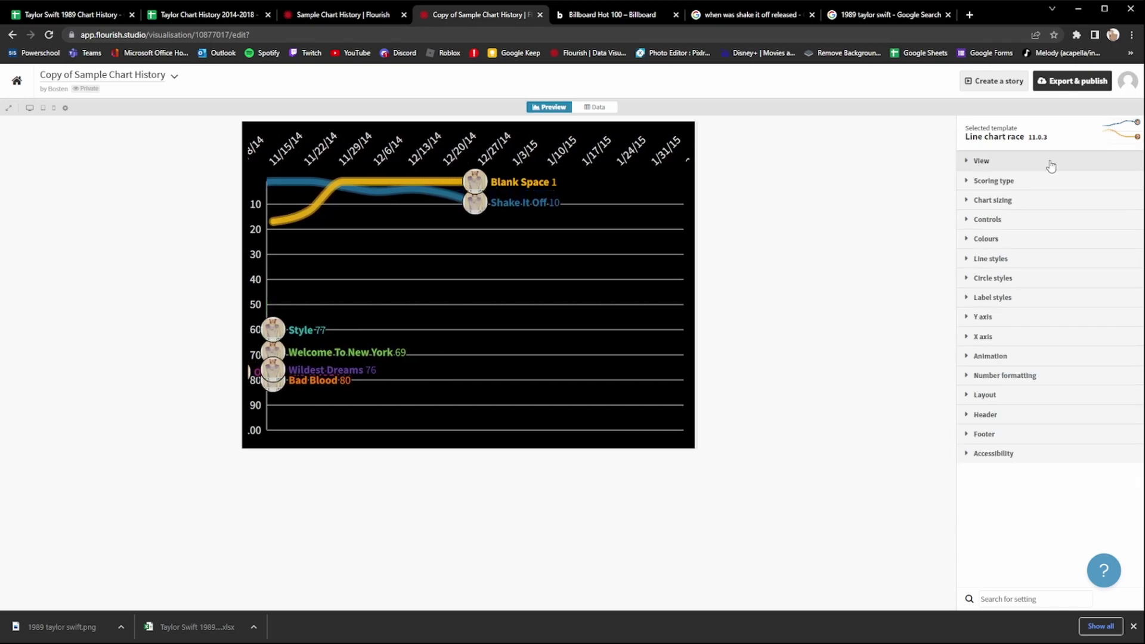
pyautogui.click(1024, 201)
pyautogui.scroll(-1, 1027, 214)
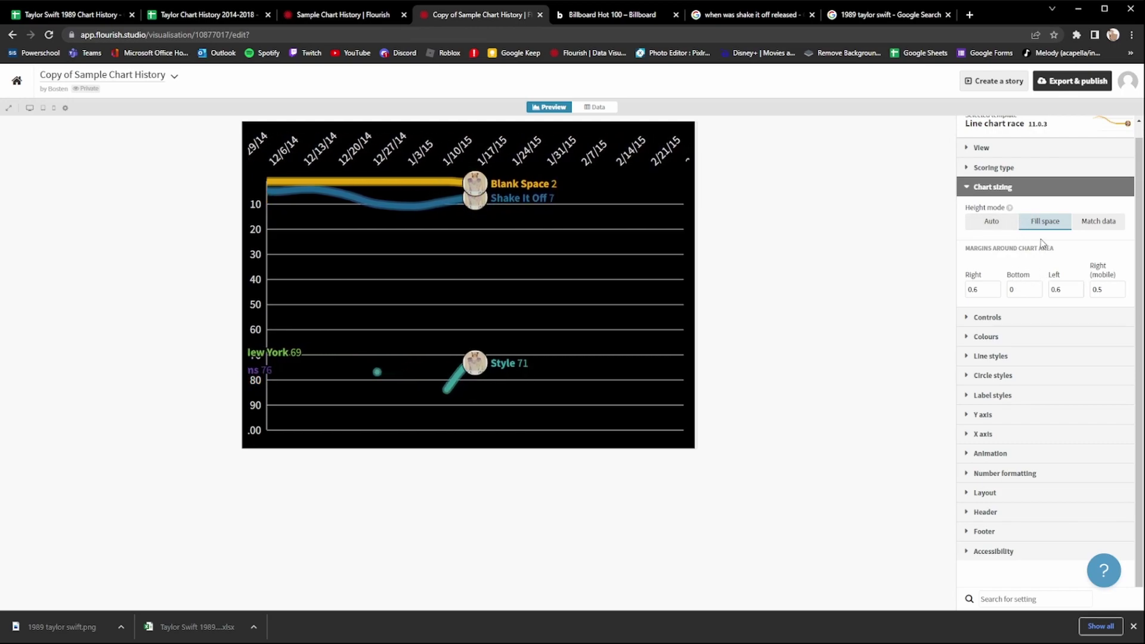
# - Look through the Controls and Colours settings, then expand Line styles
pyautogui.click(983, 187)
pyautogui.click(987, 220)
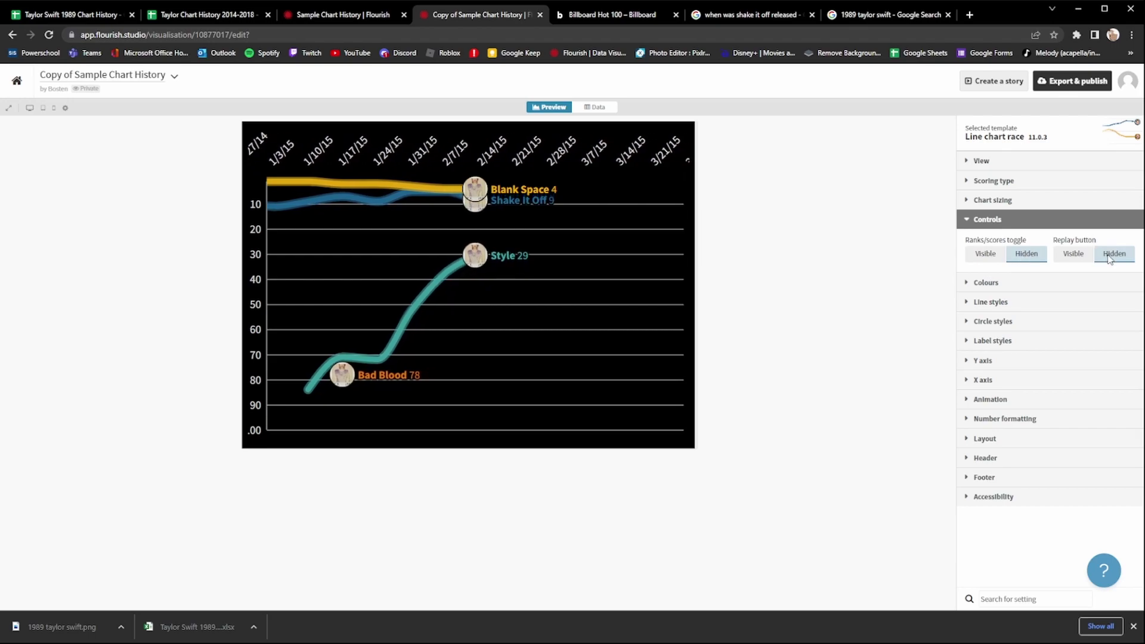
pyautogui.click(1002, 282)
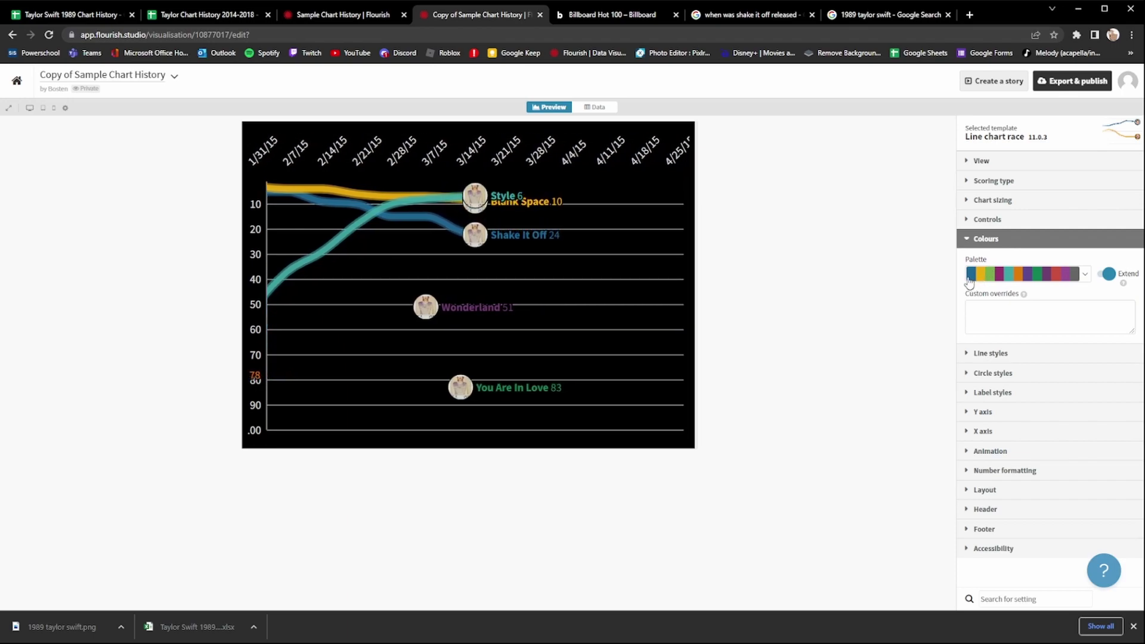
pyautogui.click(978, 239)
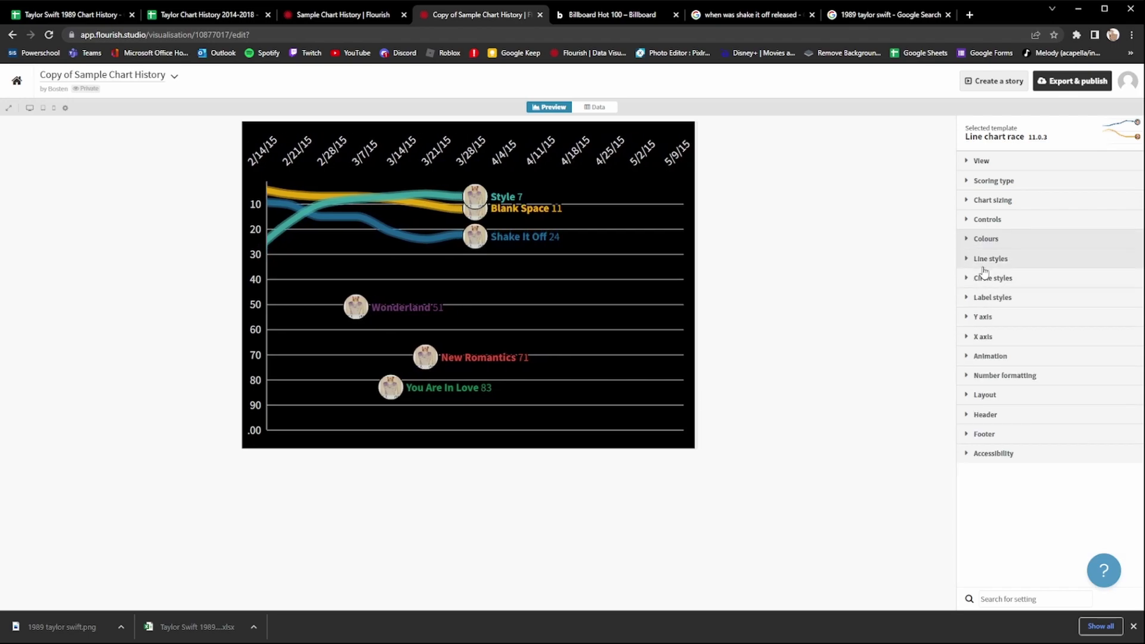
pyautogui.click(981, 259)
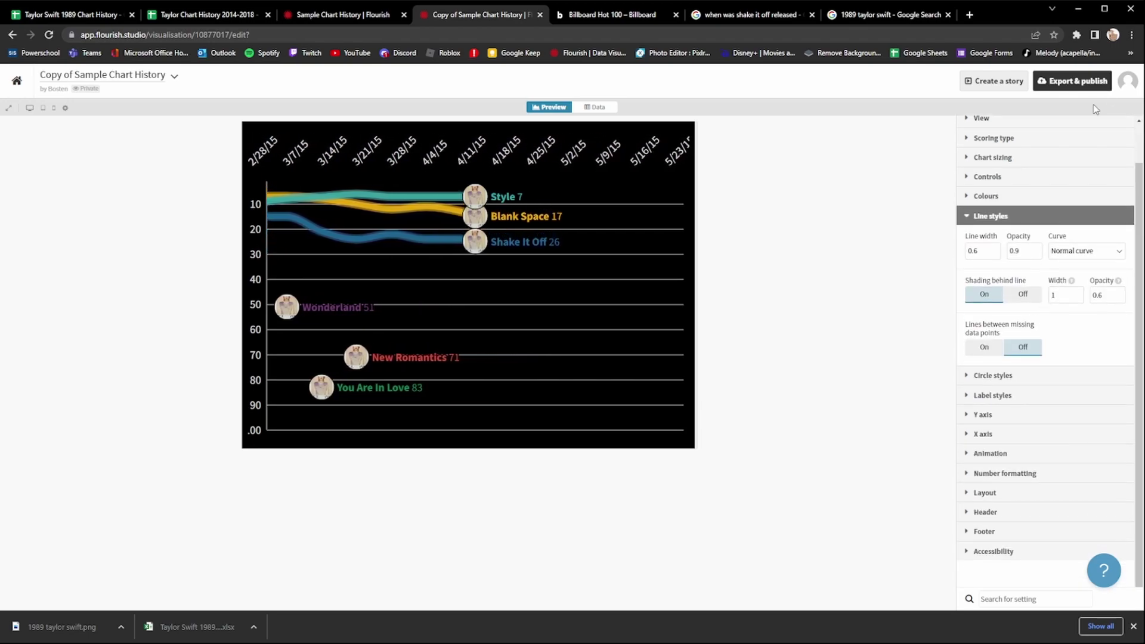
# - Raise the chart line width to 1.3
pyautogui.click(996, 249)
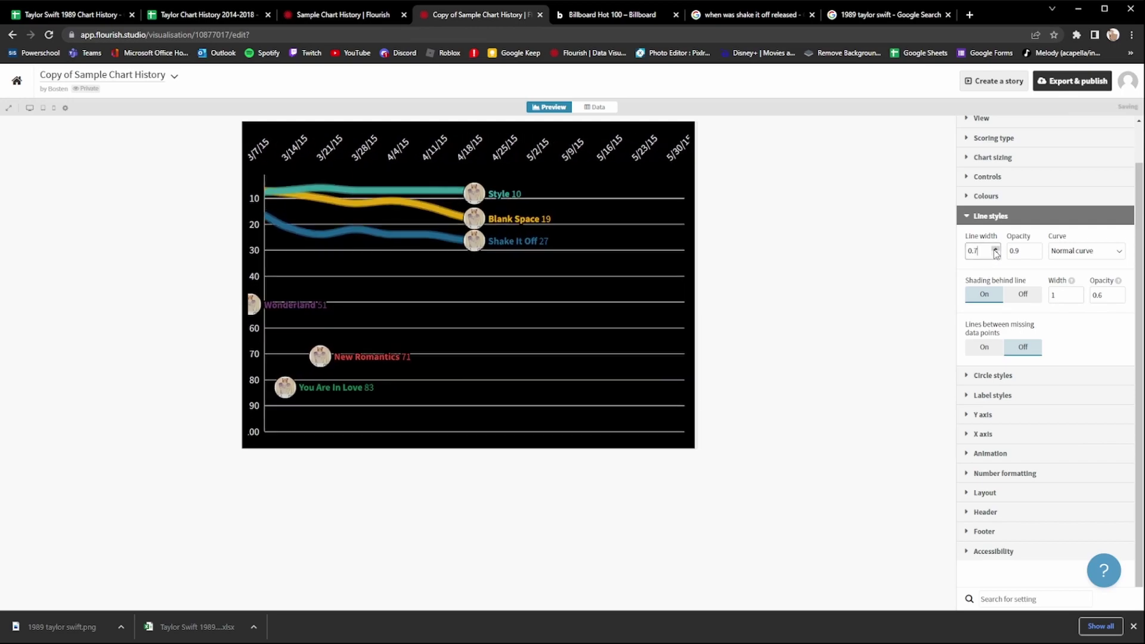
pyautogui.click(996, 249)
pyautogui.click(995, 249)
pyautogui.click(995, 249)
pyautogui.click(995, 249)
pyautogui.click(995, 249)
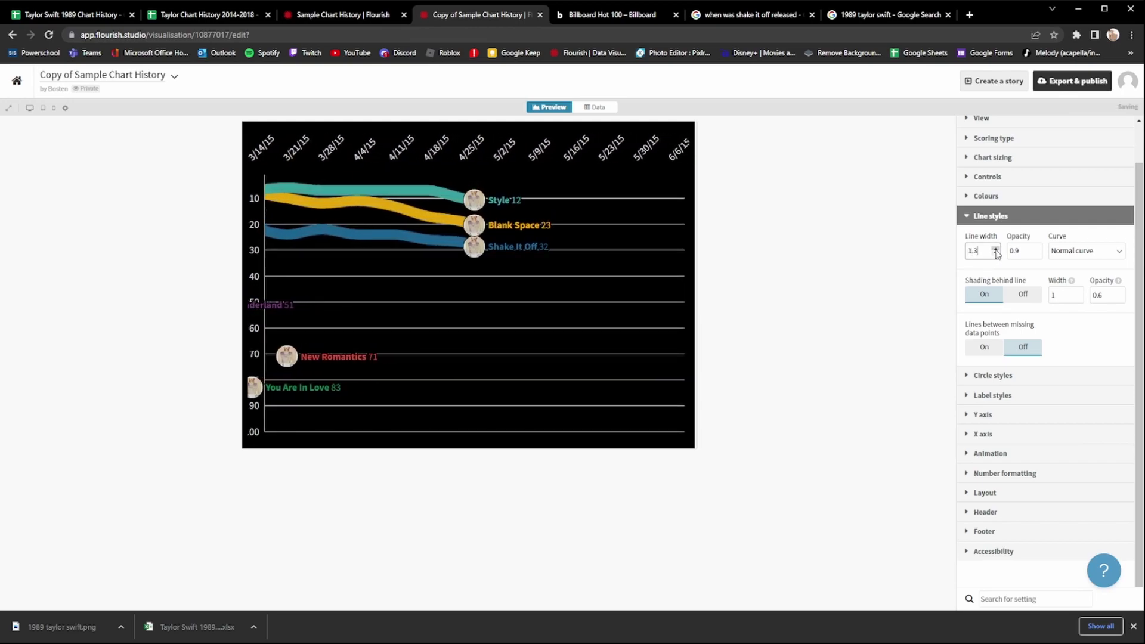
pyautogui.click(995, 249)
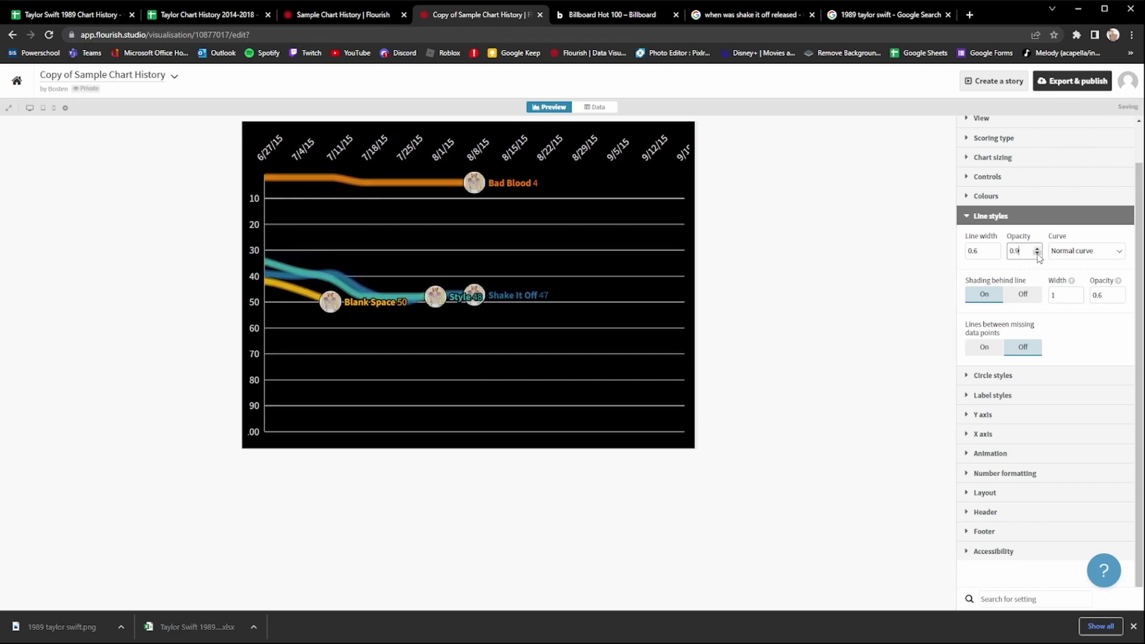
# - Try straight, step and overflow curves, then keep Normal curve with 1.7 shading width
pyautogui.click(1085, 251)
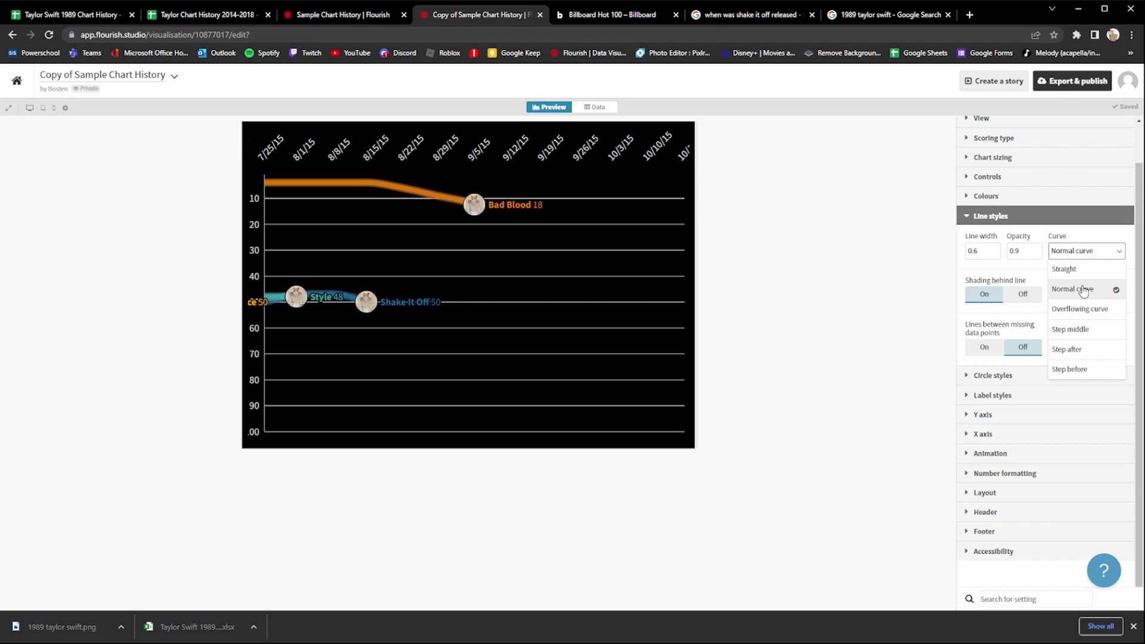
pyautogui.click(1072, 270)
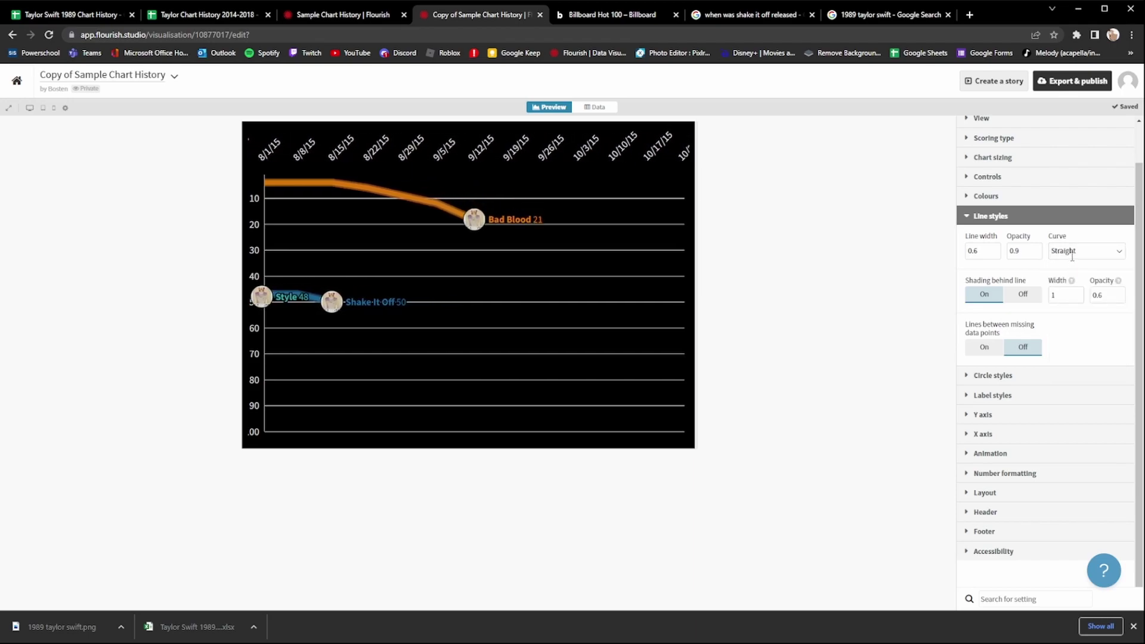
pyautogui.click(1072, 254)
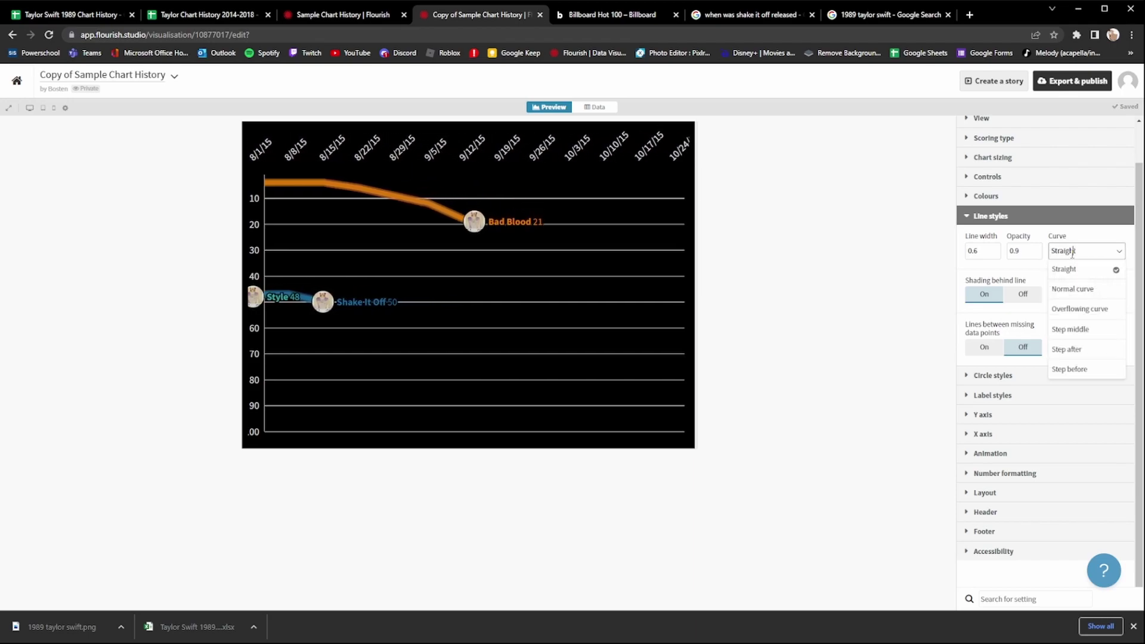
pyautogui.click(1084, 348)
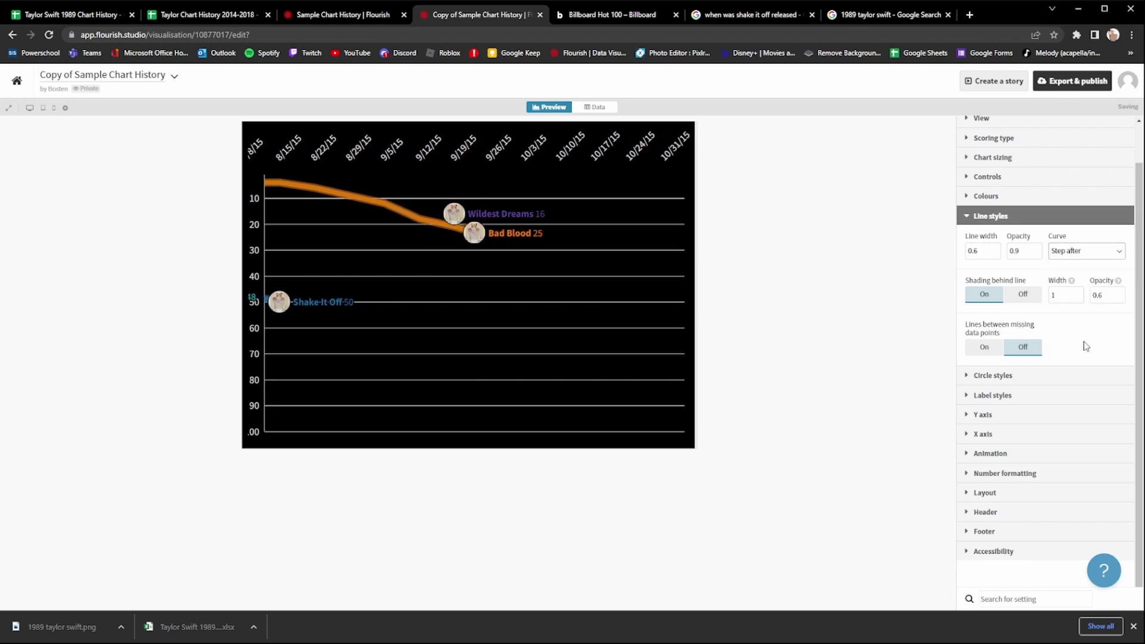
pyautogui.click(1072, 251)
pyautogui.click(1088, 310)
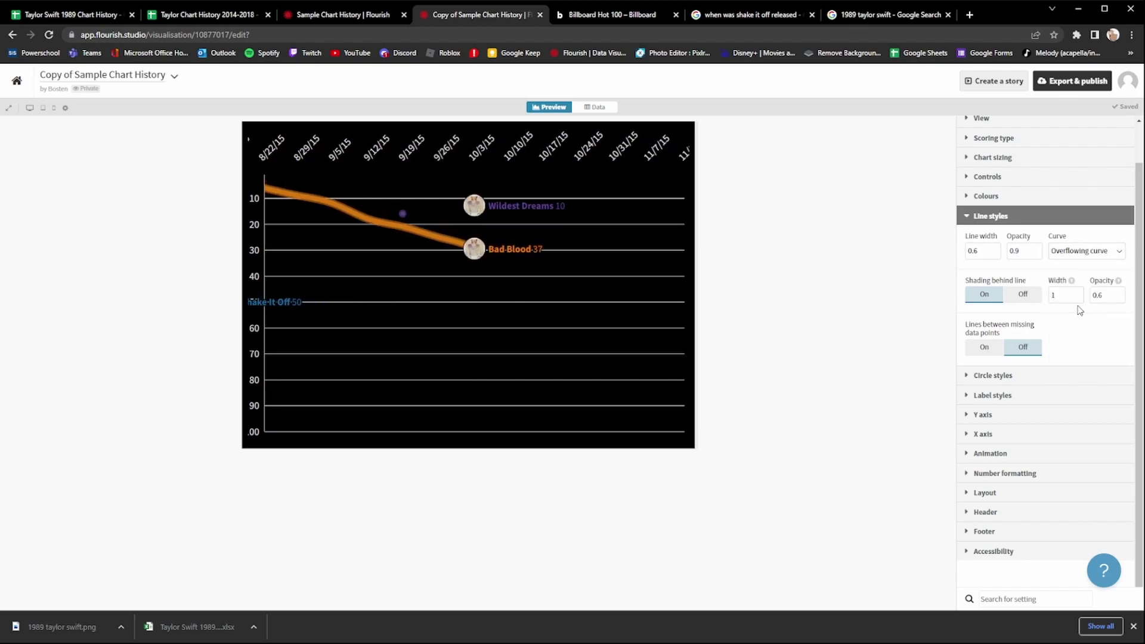
pyautogui.click(1093, 256)
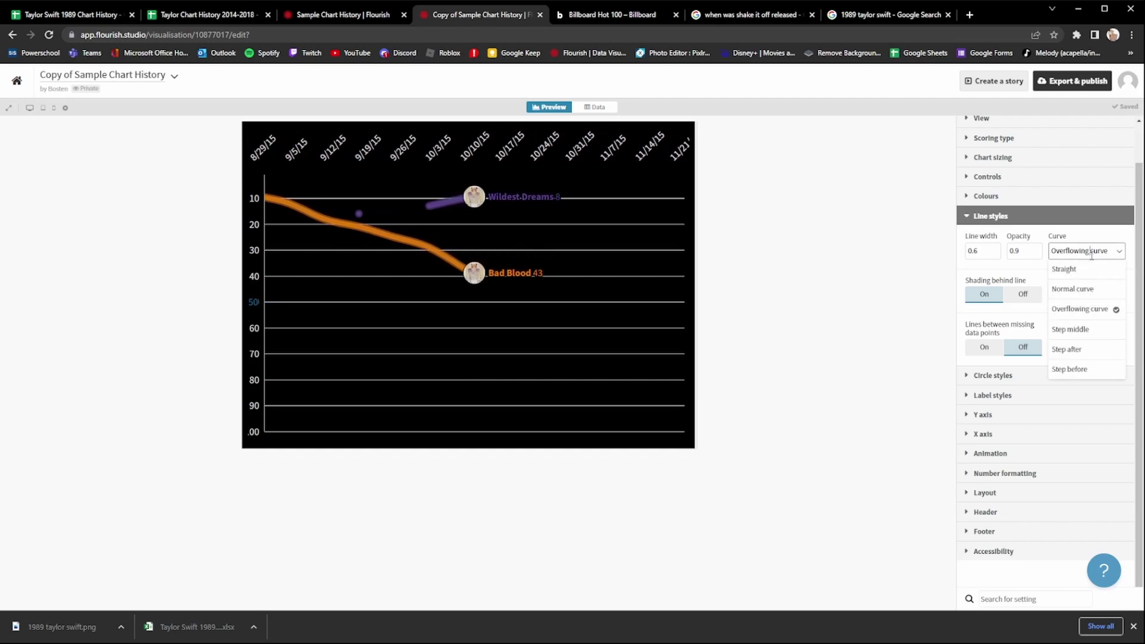
pyautogui.click(1080, 291)
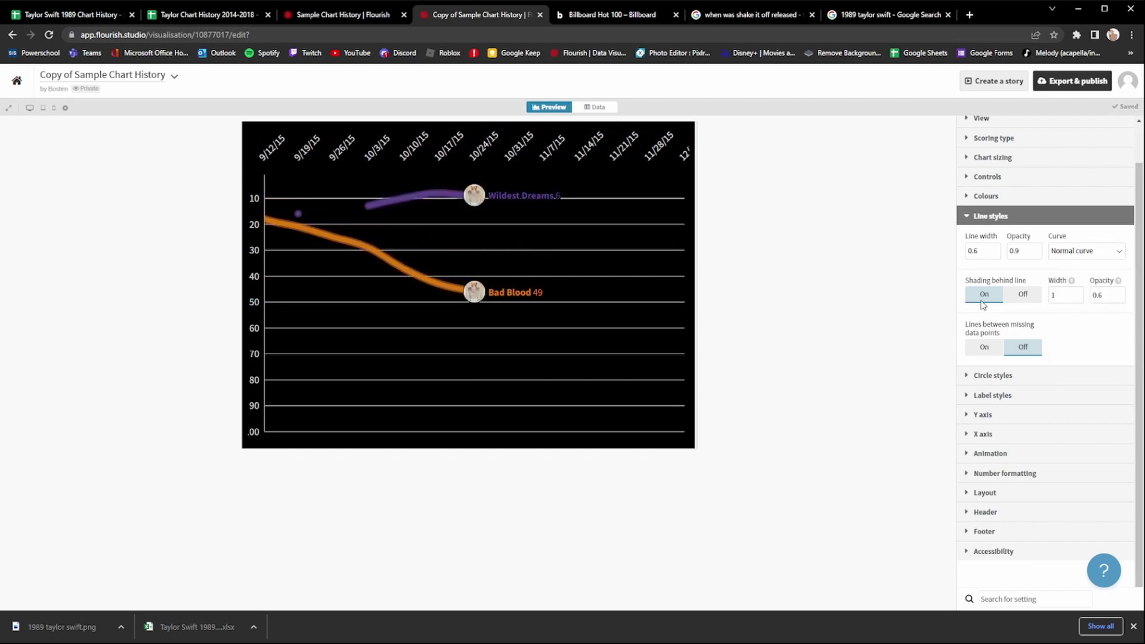
pyautogui.click(1077, 293)
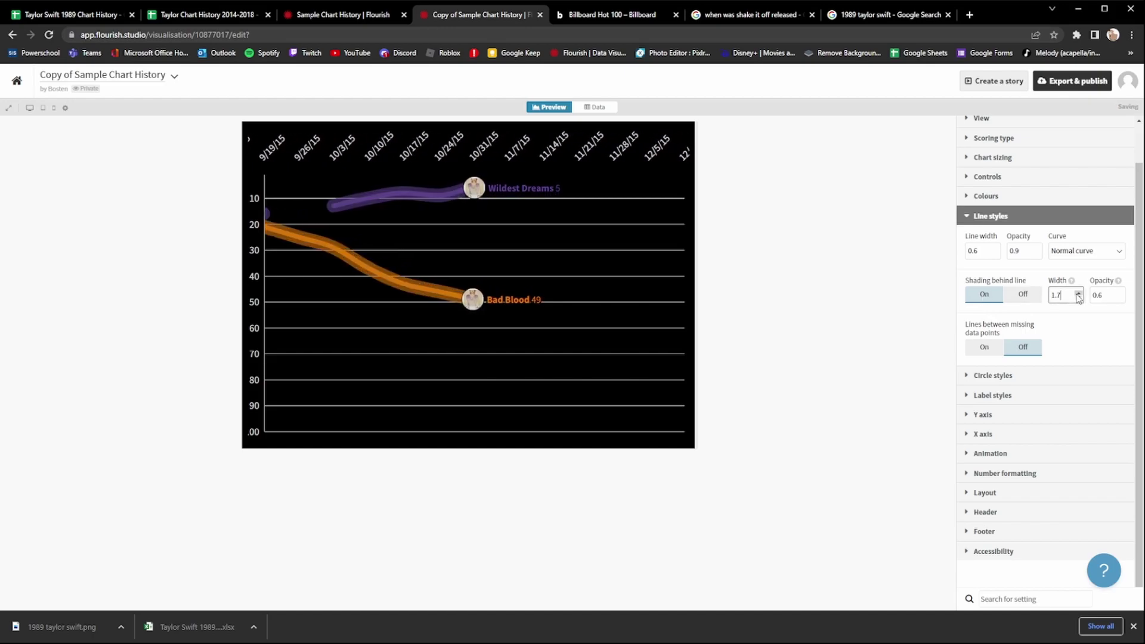
pyautogui.click(1045, 375)
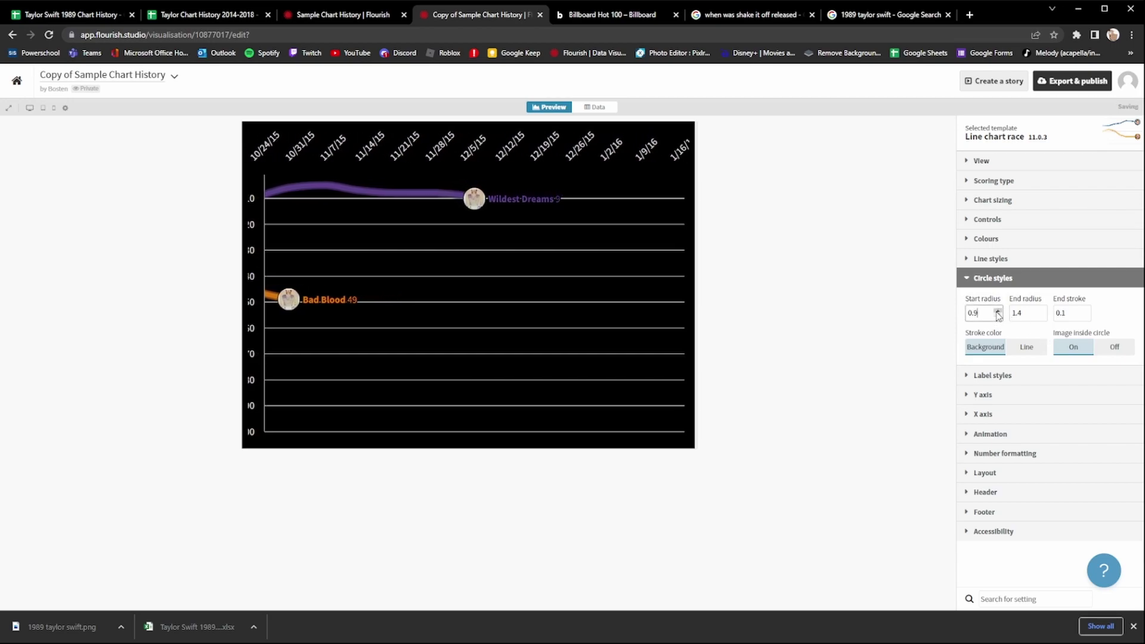
# - Adjust the circles' end radius with the spinner, settling on 1.4
pyautogui.click(1041, 311)
pyautogui.click(1041, 311)
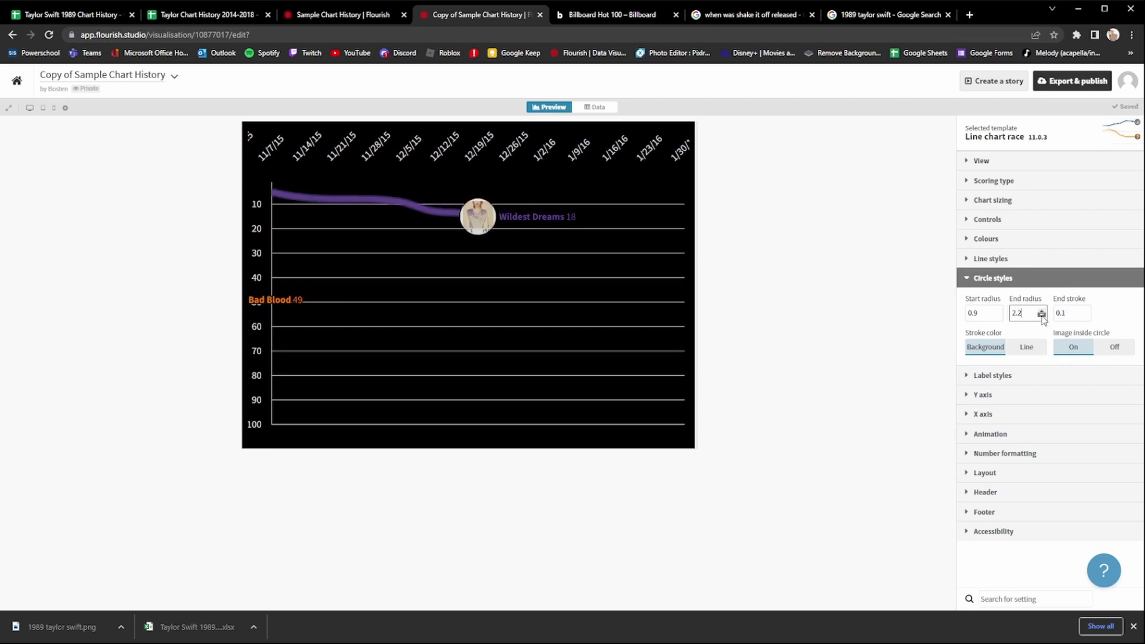
pyautogui.click(1042, 316)
pyautogui.click(1041, 316)
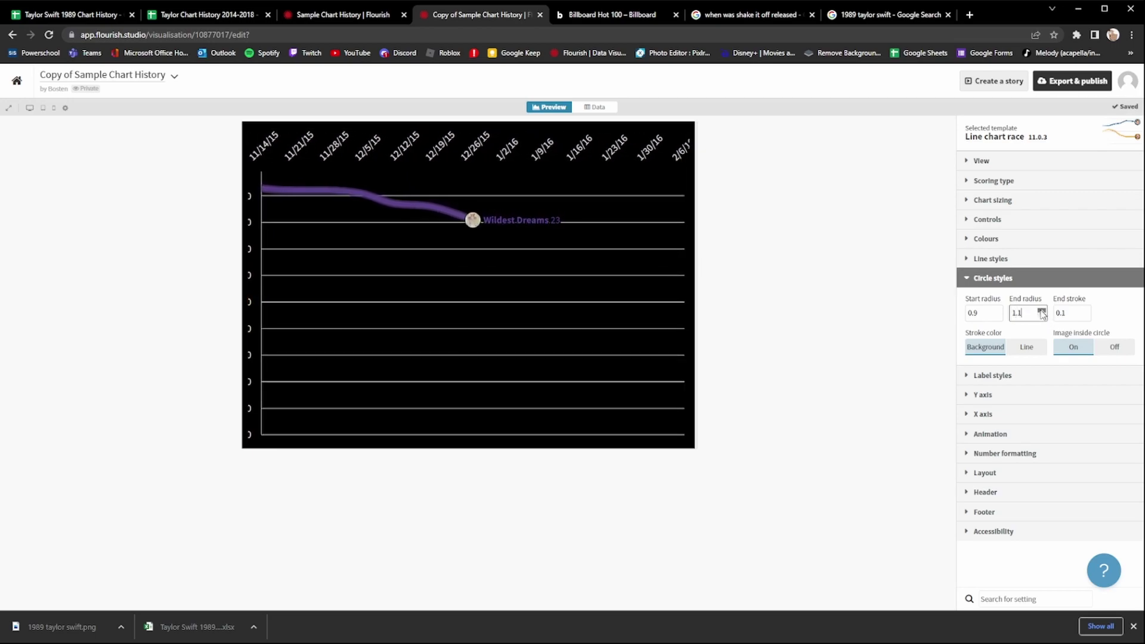
pyautogui.click(1042, 311)
pyautogui.click(1042, 311)
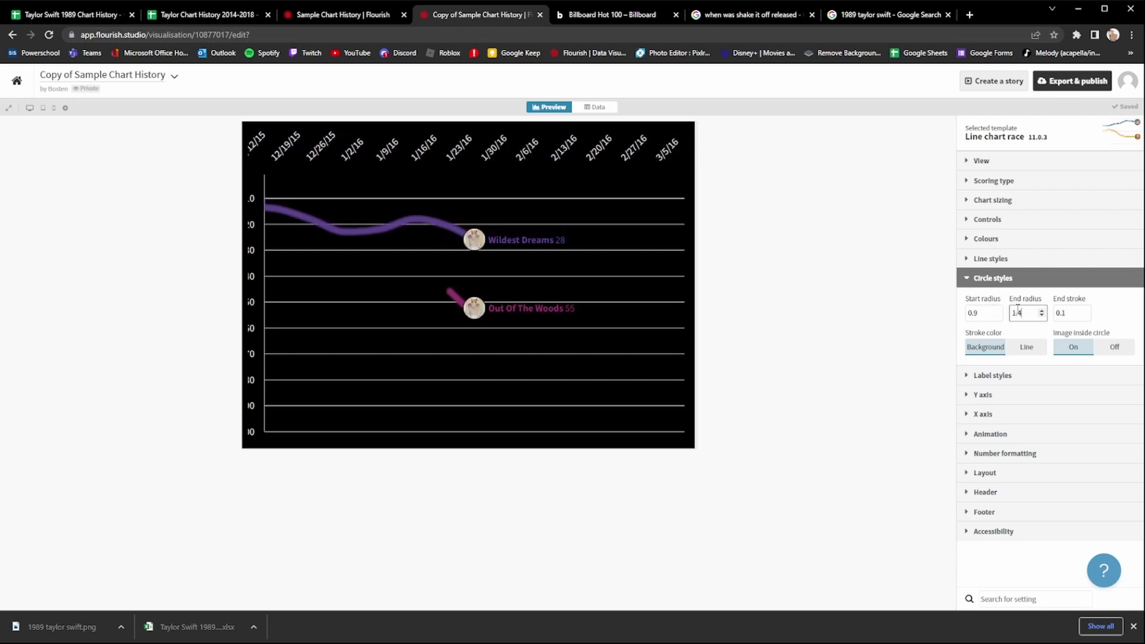
pyautogui.click(983, 394)
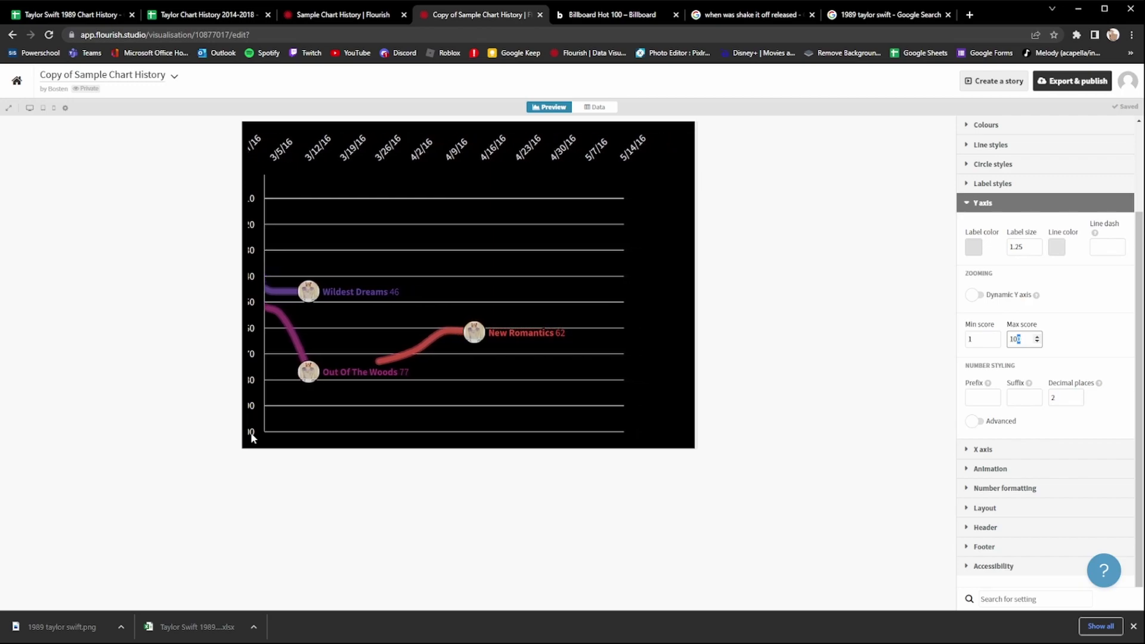
# - Edit the Y axis Max score so it ends at 100
pyautogui.doubleClick(1016, 339)
pyautogui.write('200')
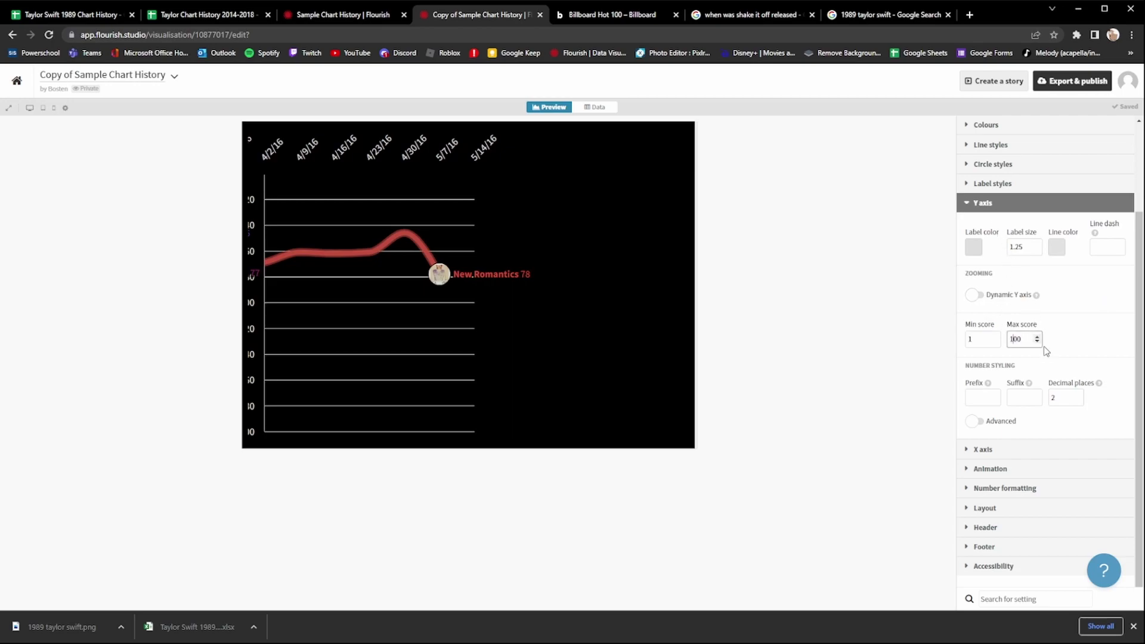
pyautogui.click(1086, 337)
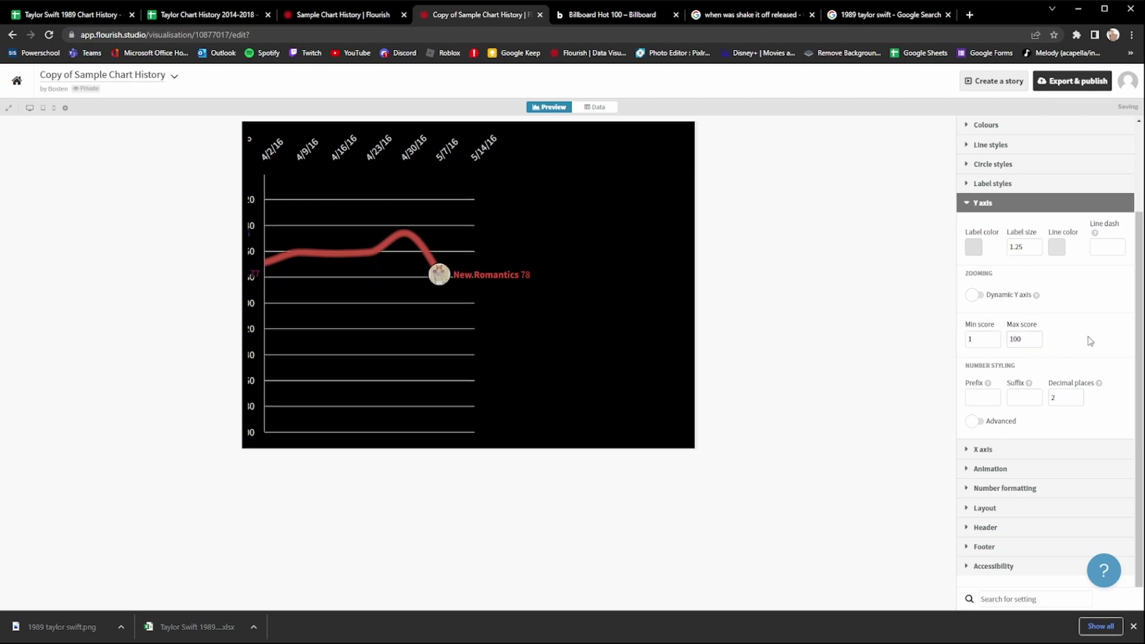
pyautogui.click(1011, 207)
pyautogui.click(997, 336)
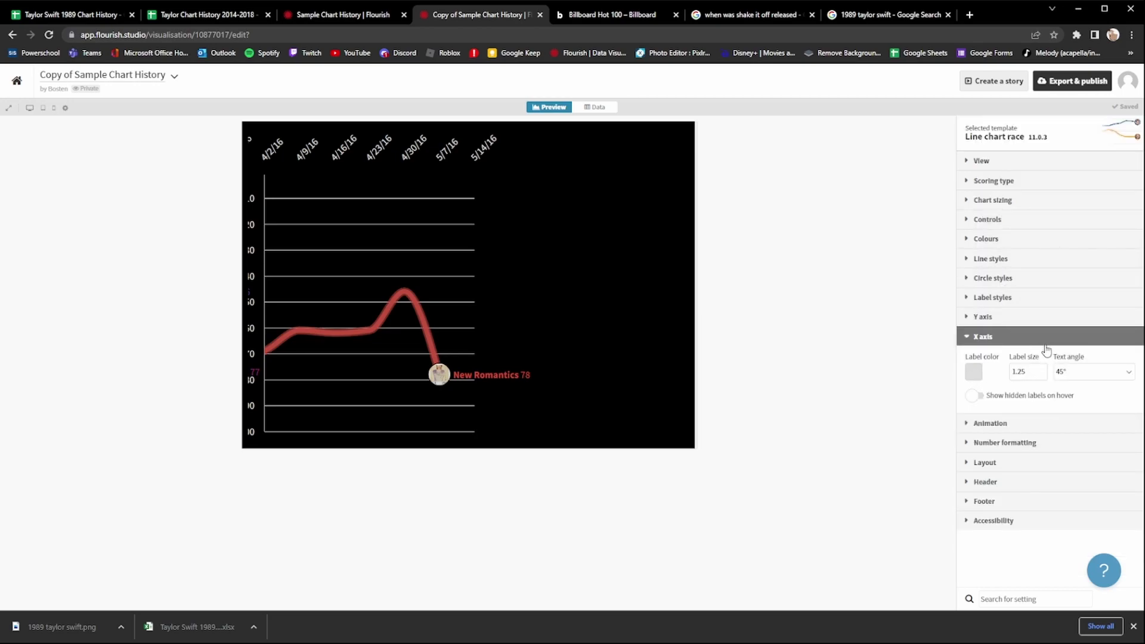
# - Set the animation duration to 400 with the spinner
pyautogui.click(1036, 340)
pyautogui.click(1030, 356)
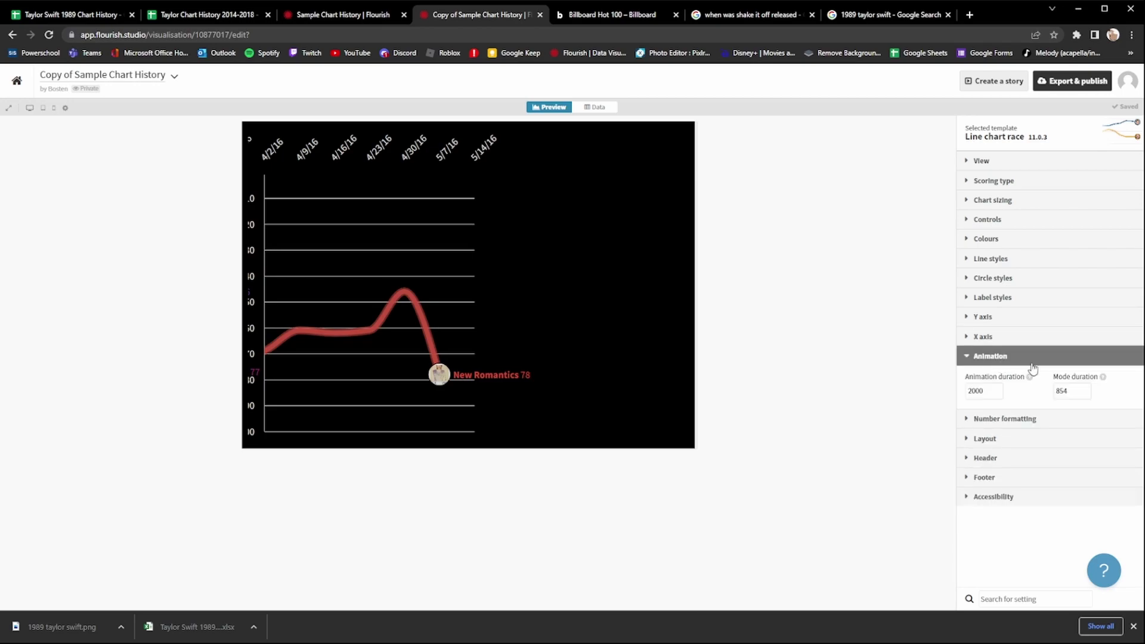
pyautogui.moveTo(1033, 380)
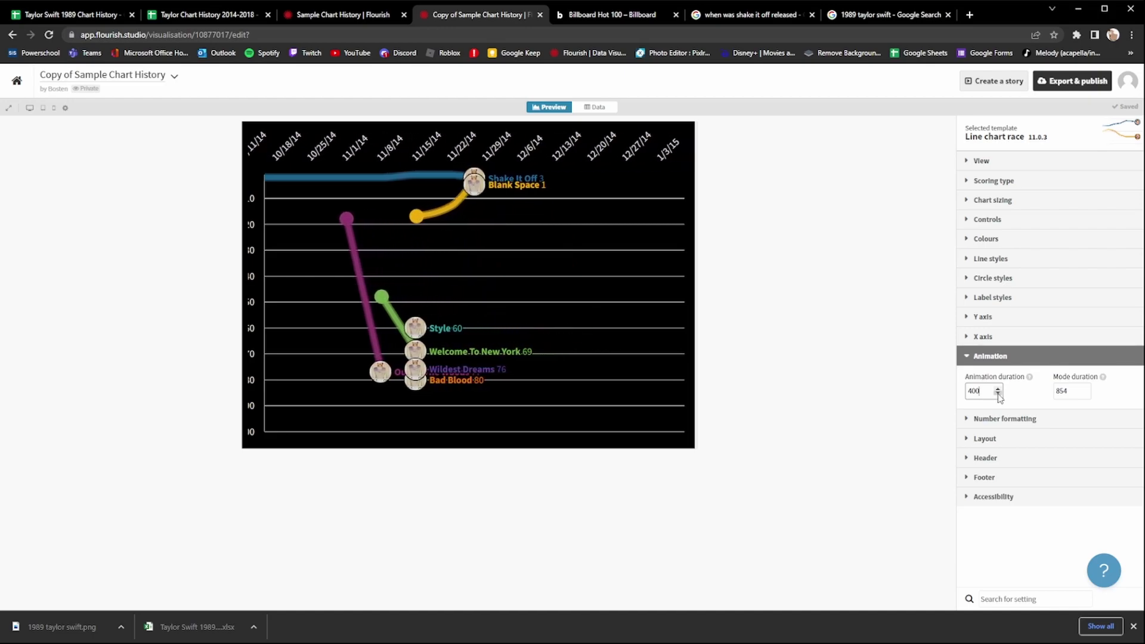
pyautogui.click(998, 392)
pyautogui.click(997, 392)
pyautogui.click(998, 391)
pyautogui.click(998, 391)
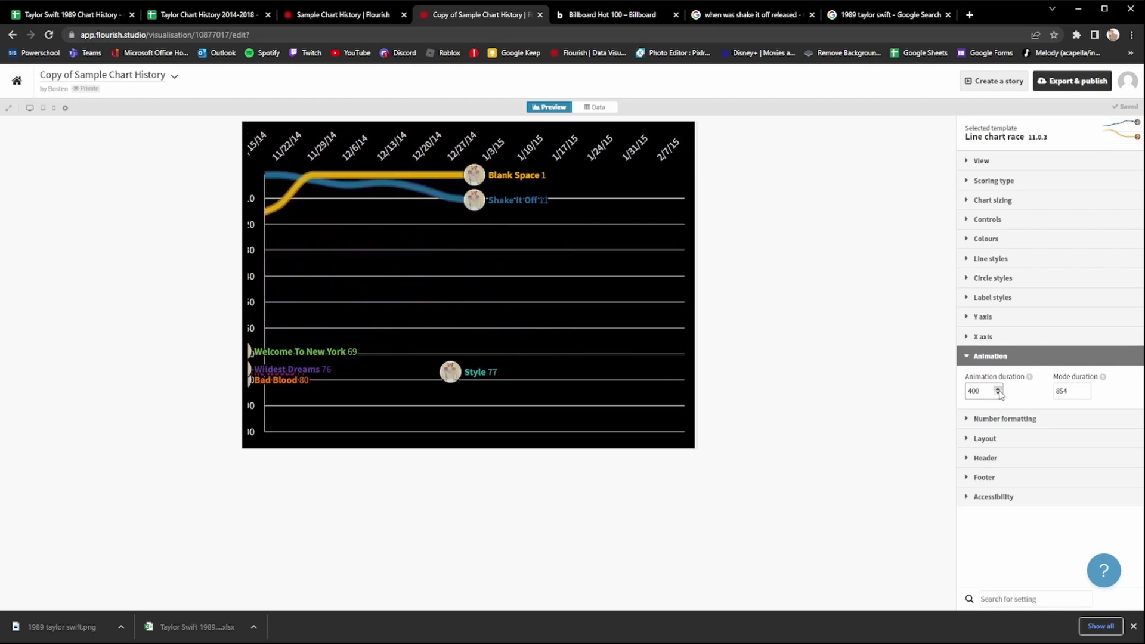
pyautogui.click(997, 391)
pyautogui.click(984, 439)
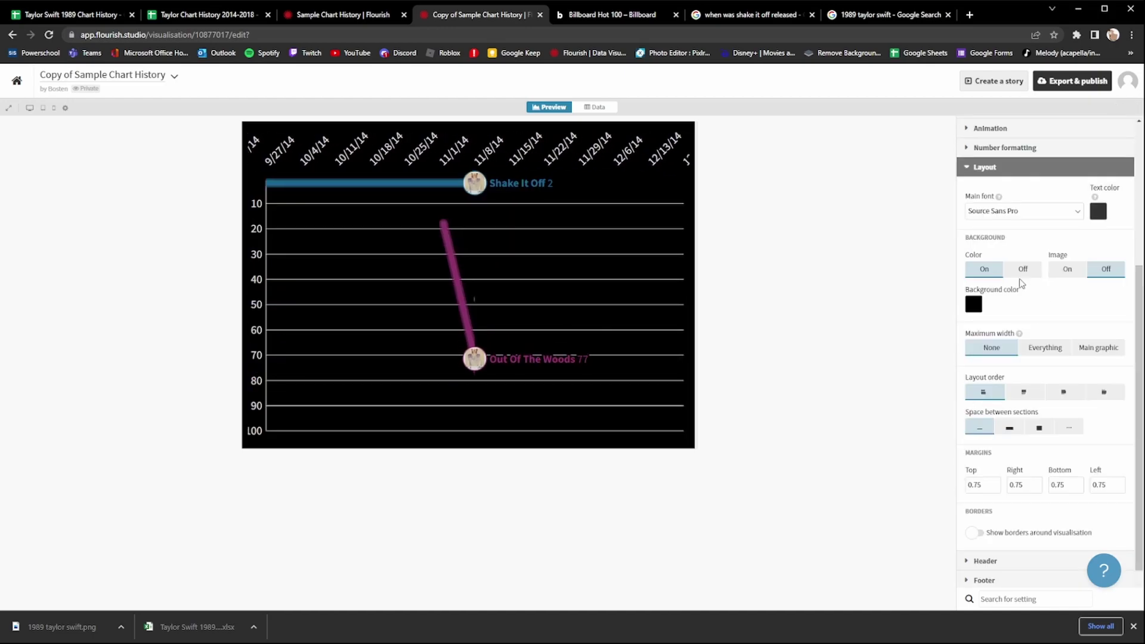
# - Review the Layout settings, keeping the black background and Source Sans Pro font
pyautogui.click(1029, 212)
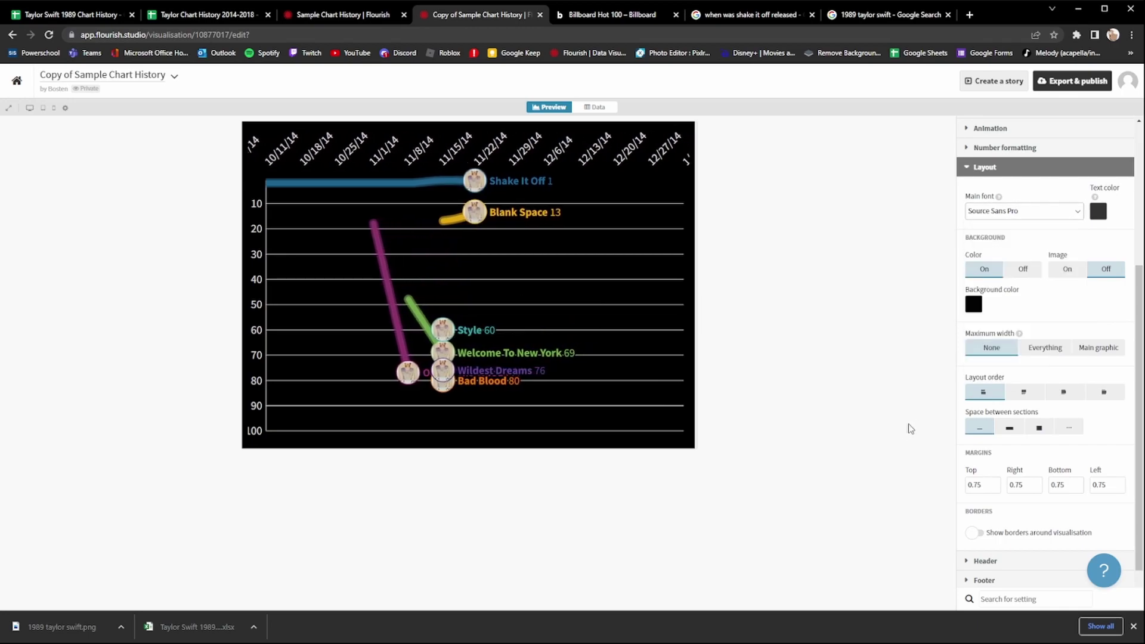
pyautogui.moveTo(907, 427); pyautogui.dragTo(1023, 391)
pyautogui.click(1065, 319)
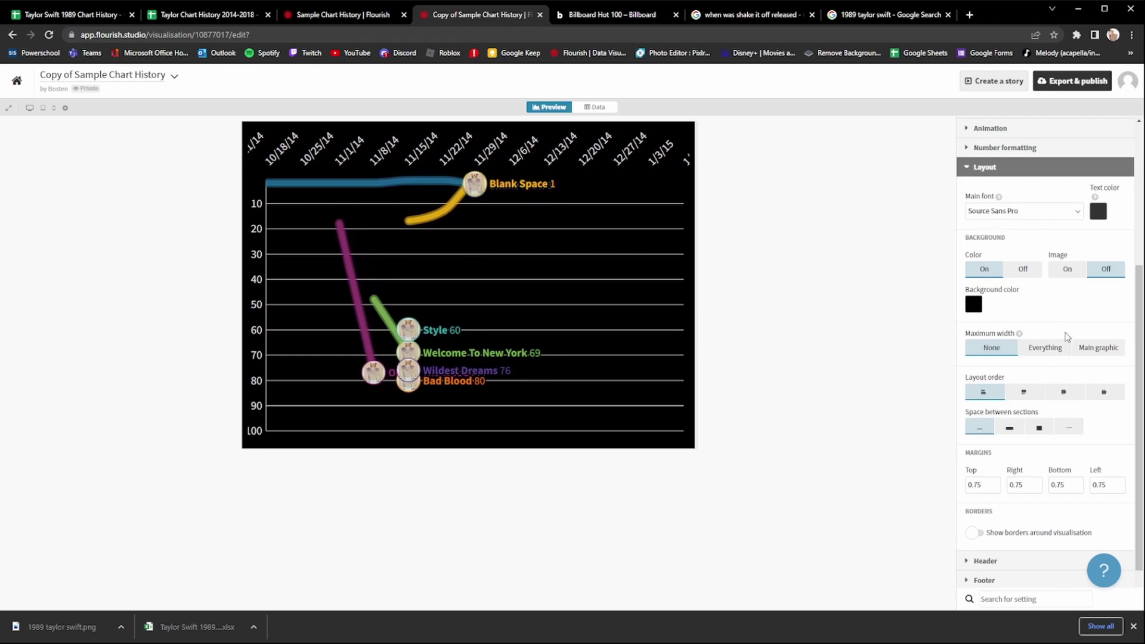
pyautogui.scroll(-1, 1063, 342)
pyautogui.scroll(1, 1012, 192)
pyautogui.scroll(-1, 1026, 268)
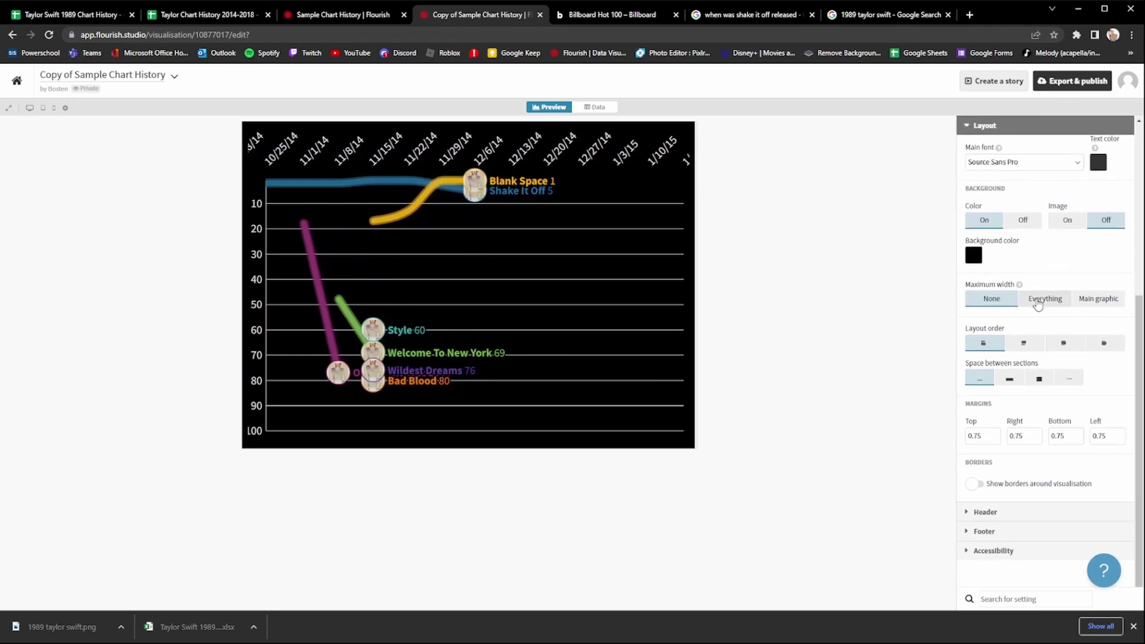
pyautogui.scroll(2, 997, 239)
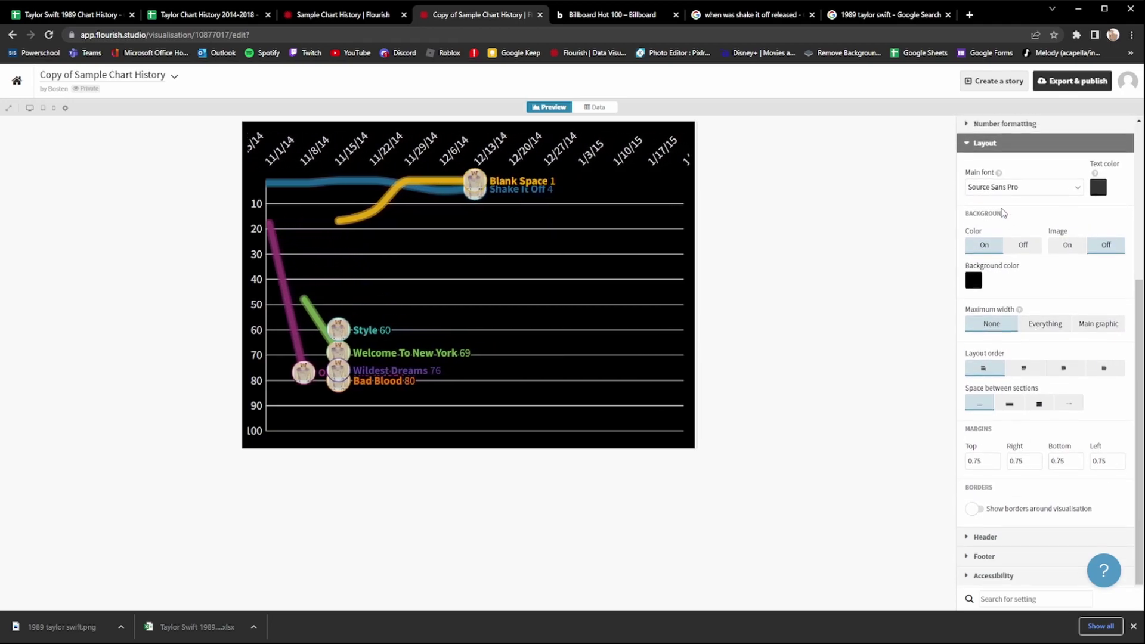
pyautogui.click(987, 232)
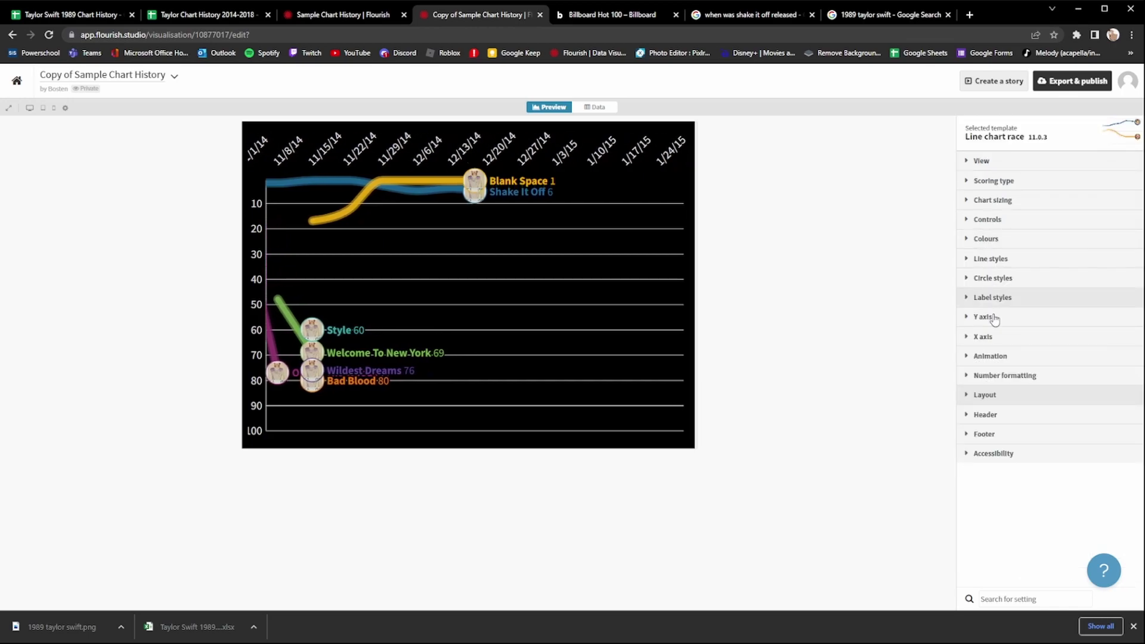
# - Enter 'Taylor Swift 1989 Chart History' as the chart title in the Header settings
pyautogui.click(1005, 415)
pyautogui.scroll(-2, 1008, 414)
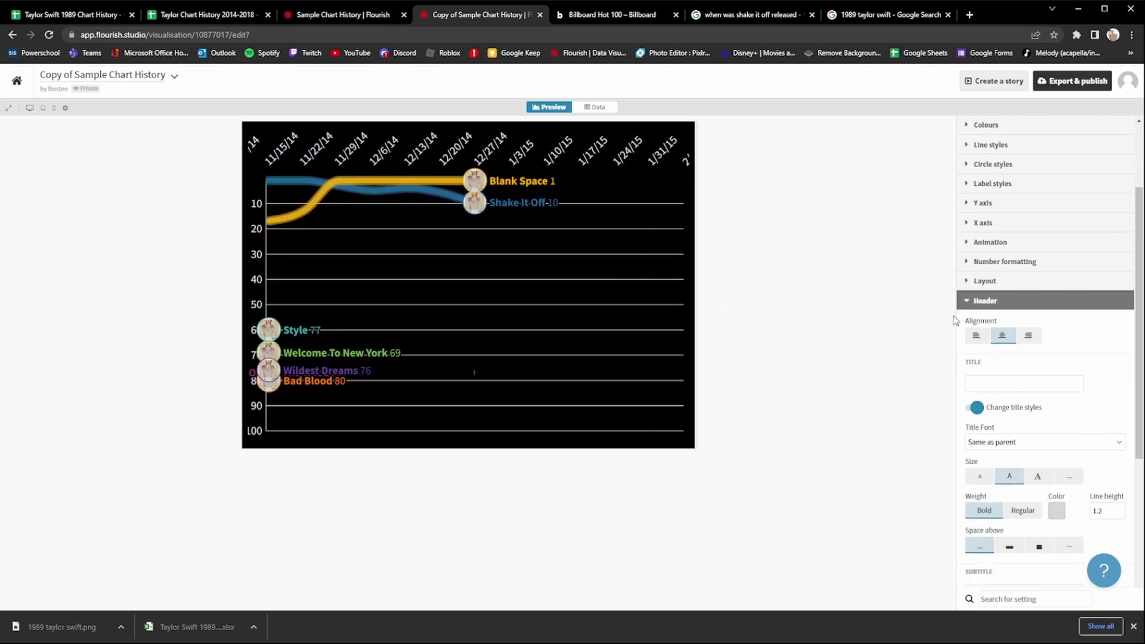
pyautogui.click(1036, 381)
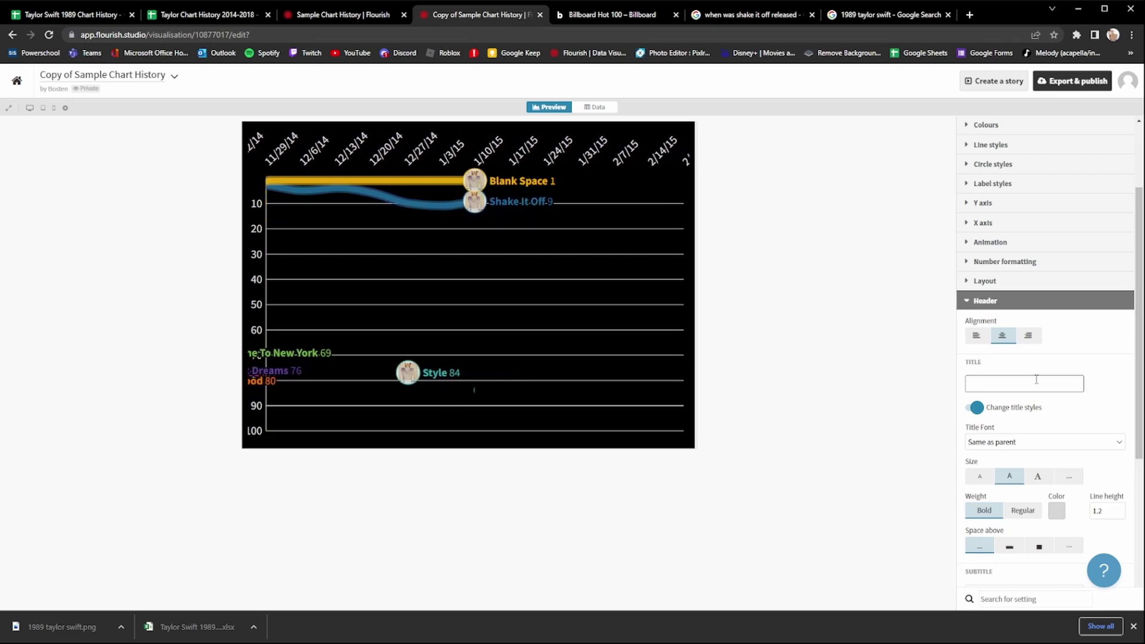
pyautogui.write('Ta')
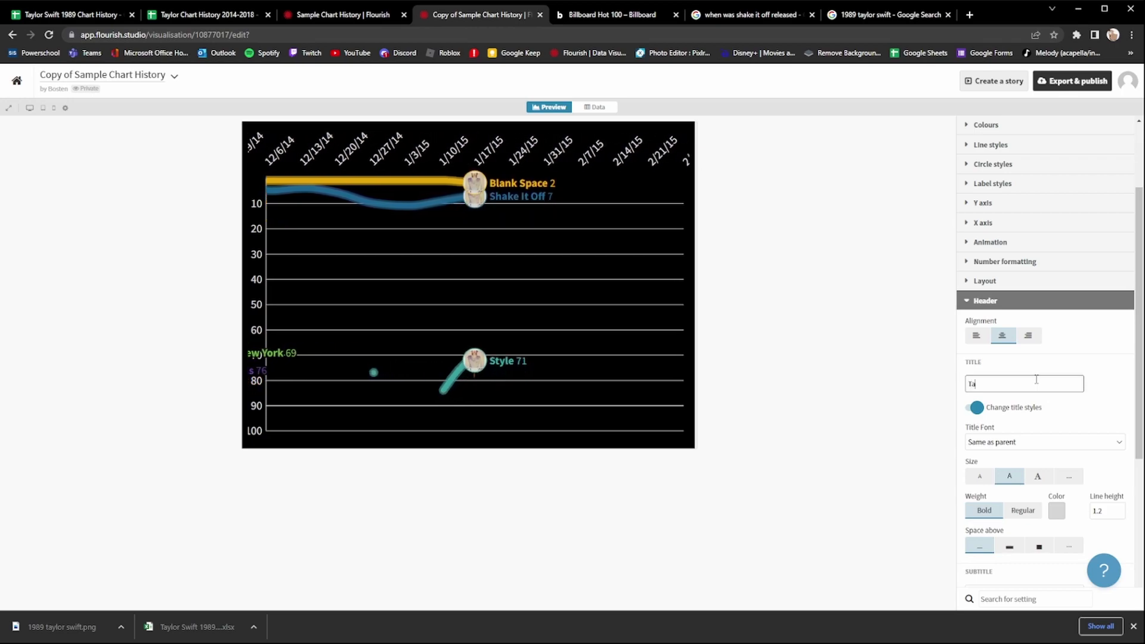
pyautogui.write('ylor Swift 1989')
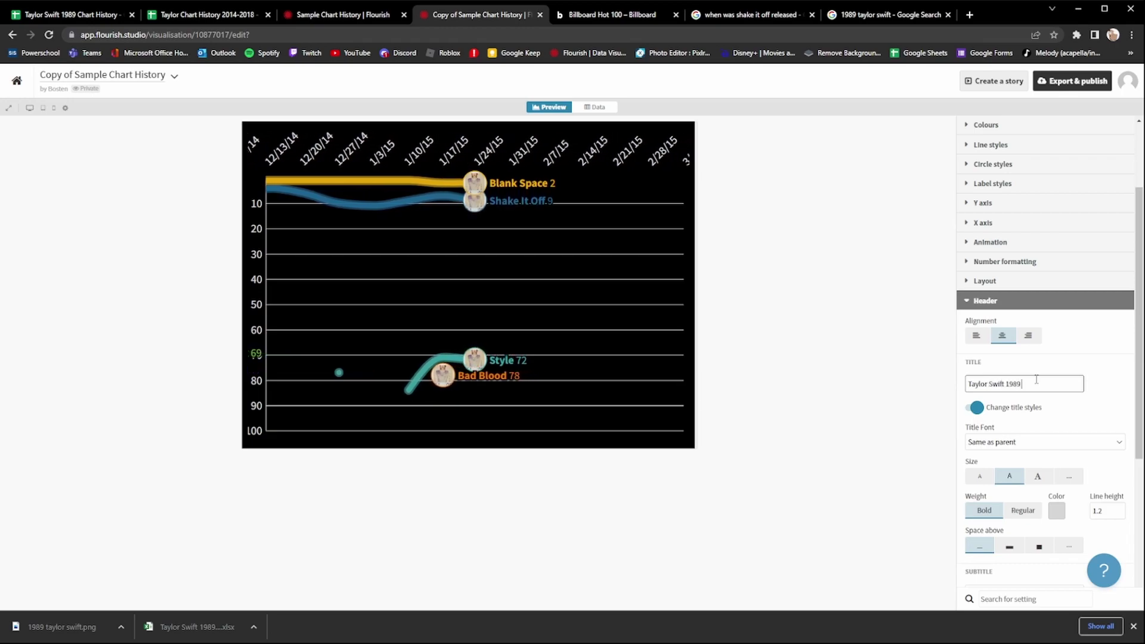
pyautogui.write(' Chart History')
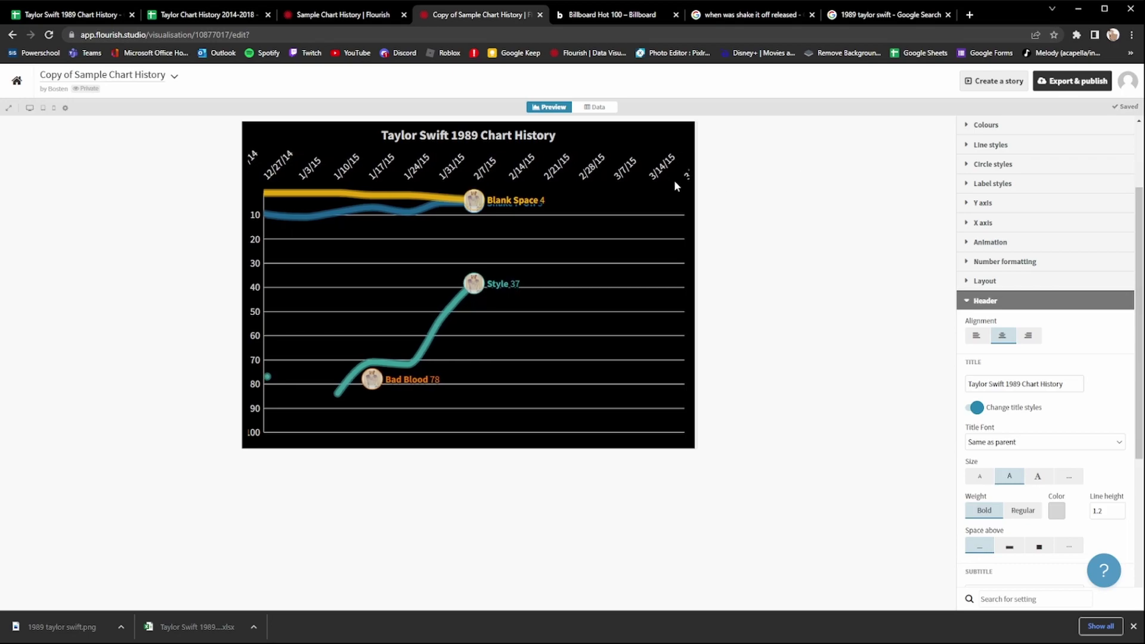
pyautogui.tripleClick(507, 132)
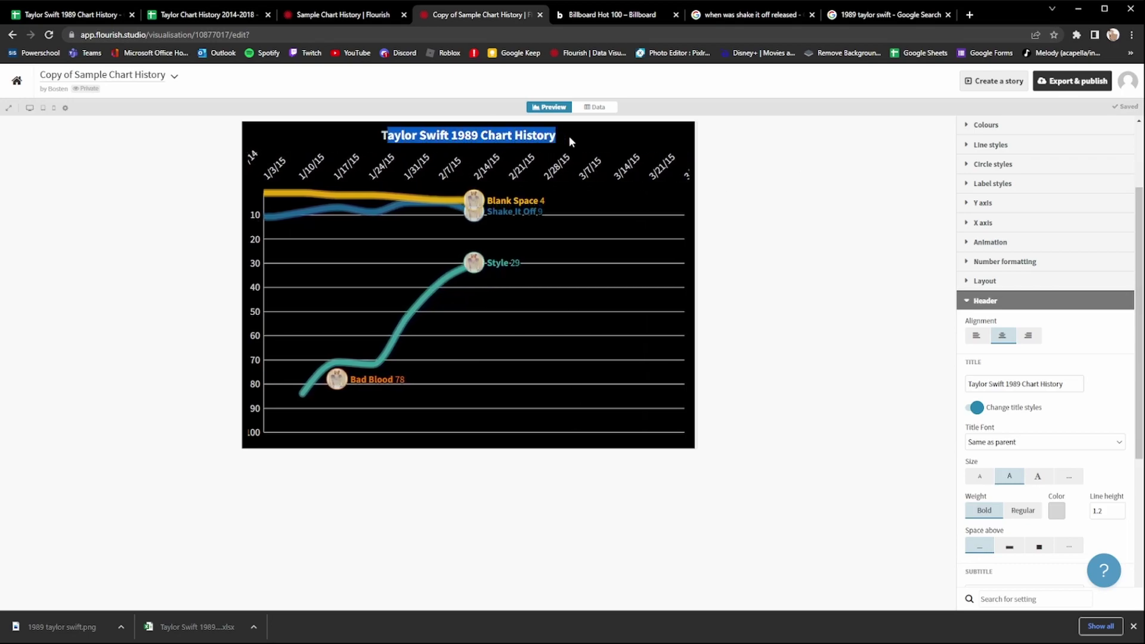
pyautogui.click(805, 187)
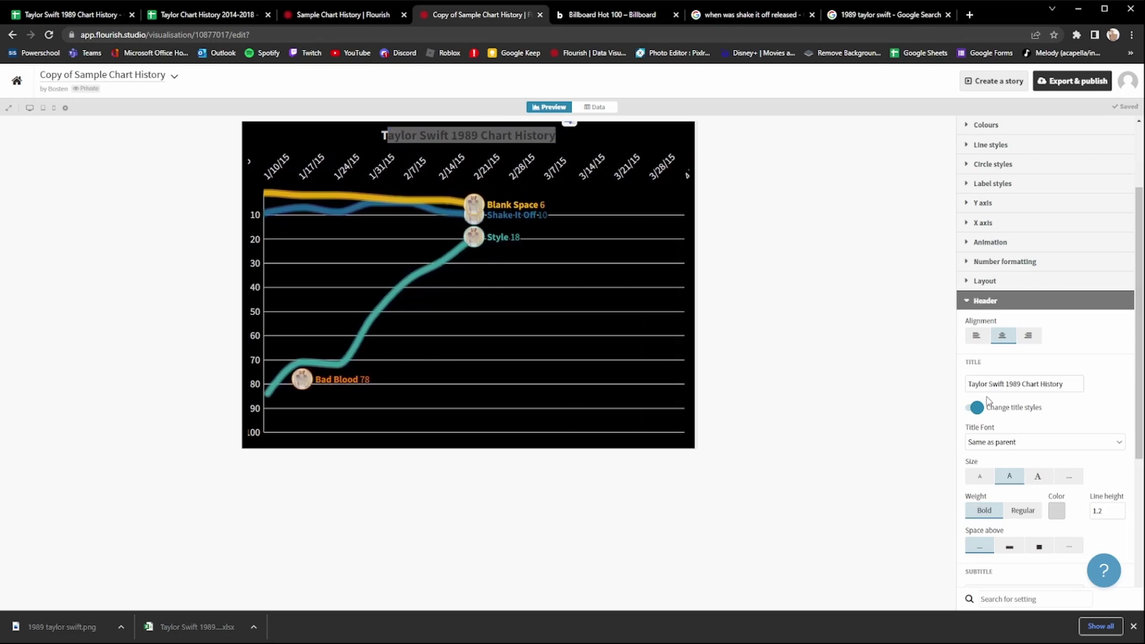
pyautogui.scroll(-5, 1012, 298)
pyautogui.click(1012, 195)
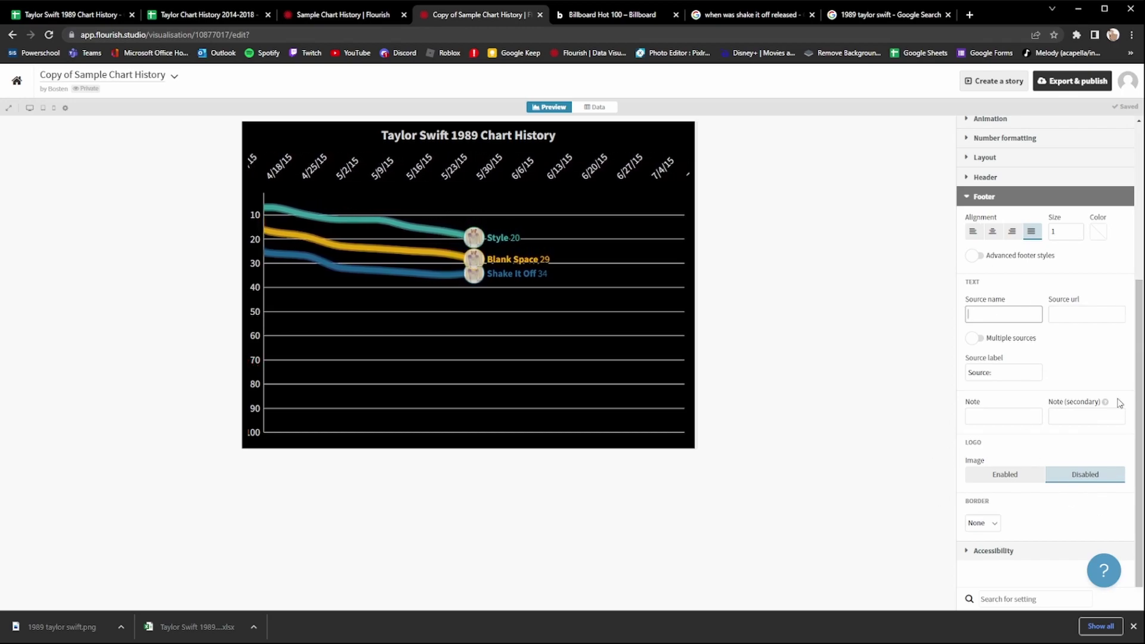
# - Collapse the Footer settings, expand Accessibility, then switch over to OBS Studio
pyautogui.click(987, 200)
pyautogui.click(991, 454)
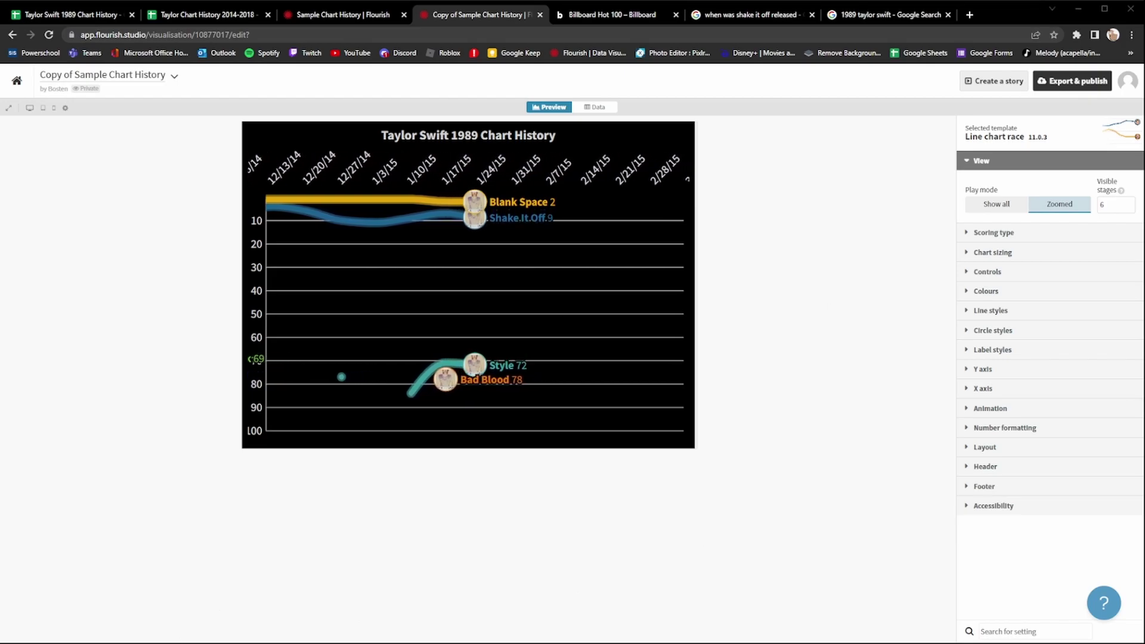
pyautogui.hotkey('alt', 'Tab')
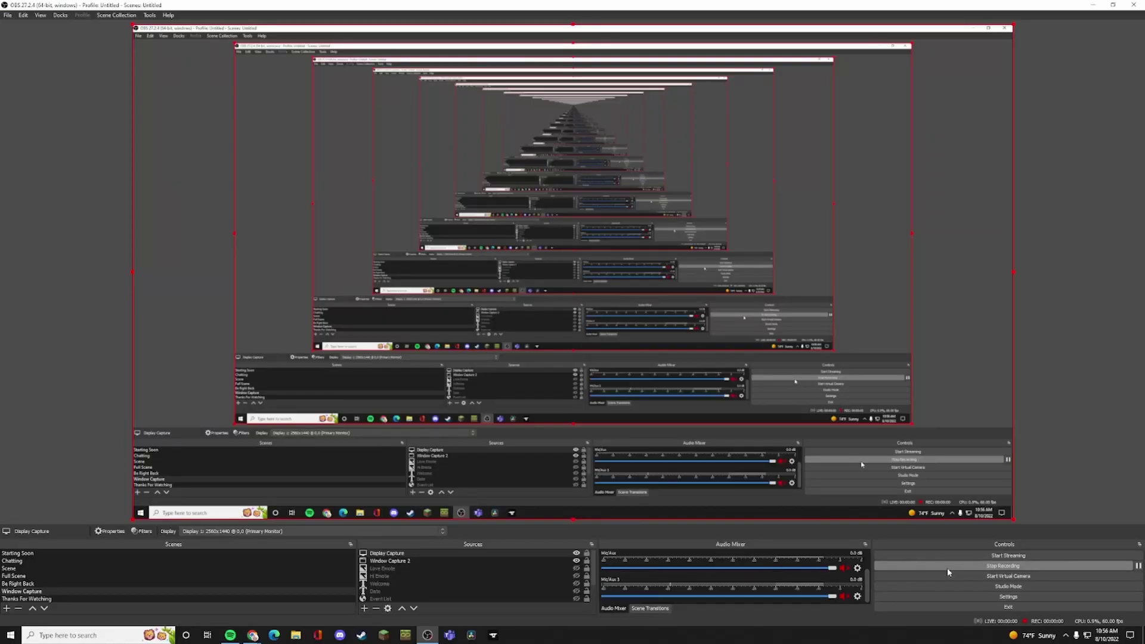
# - Cancel a new OBS scene and start adding a Window Capture source instead
pyautogui.click(6, 609)
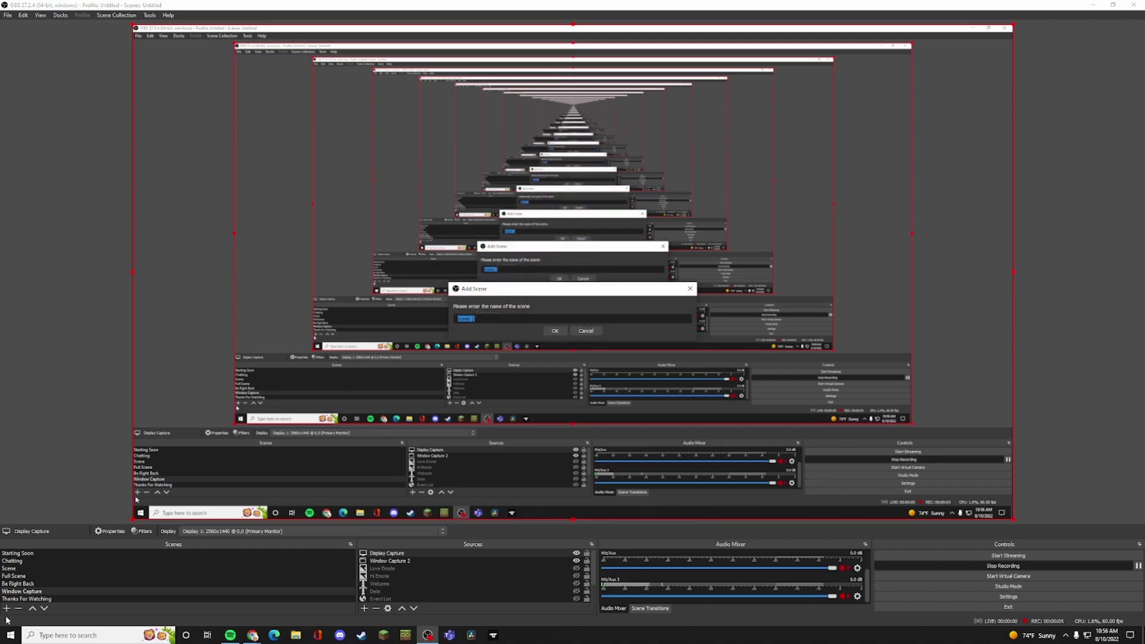
pyautogui.press('Escape')
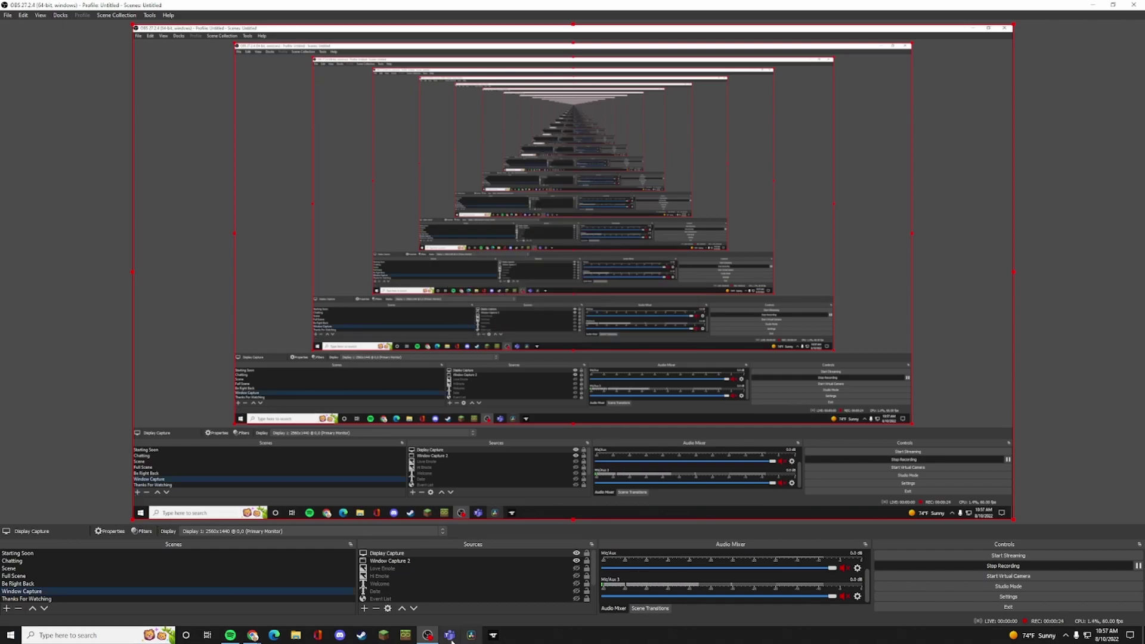
pyautogui.click(364, 608)
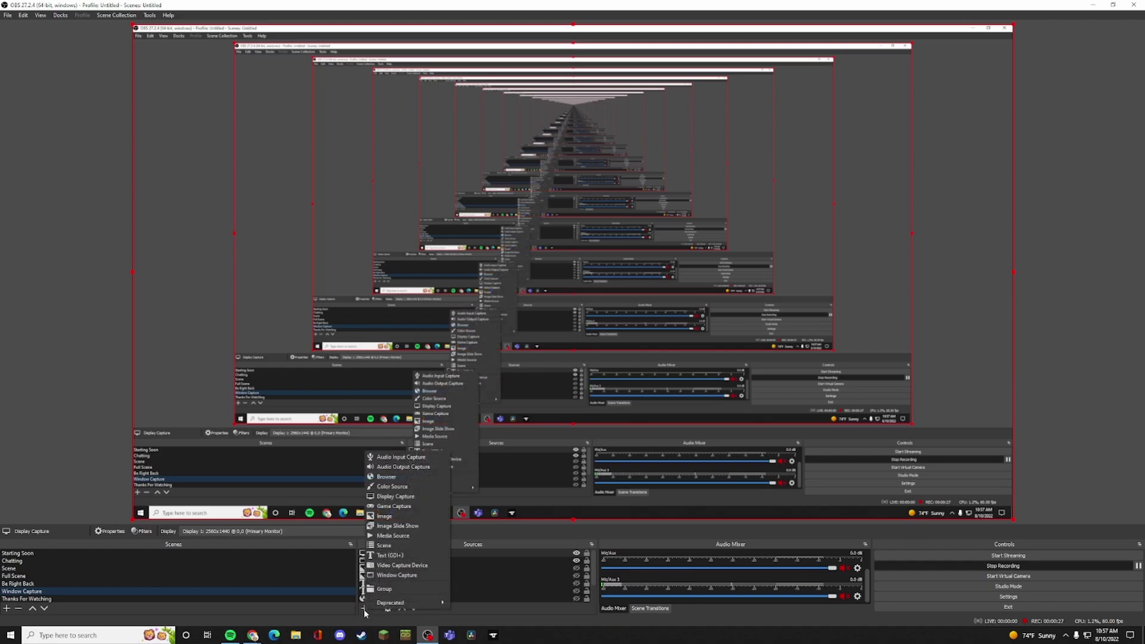
pyautogui.click(381, 576)
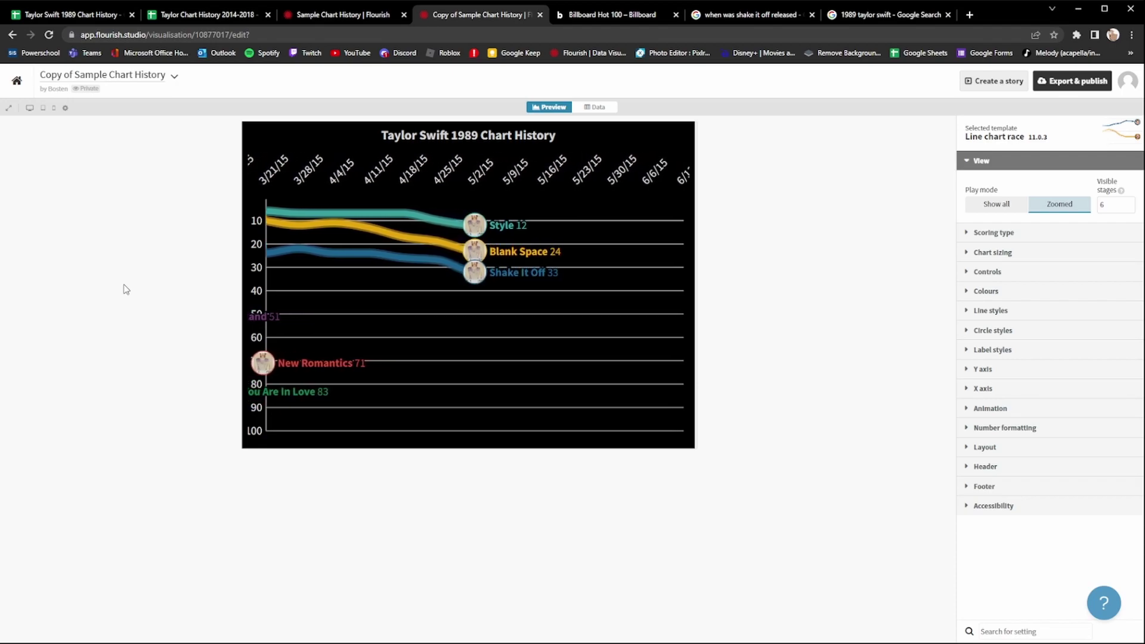
# - Open the 'Taylor Swift 1989 Chart History' race in a new full-window preview tab
pyautogui.click(13, 109)
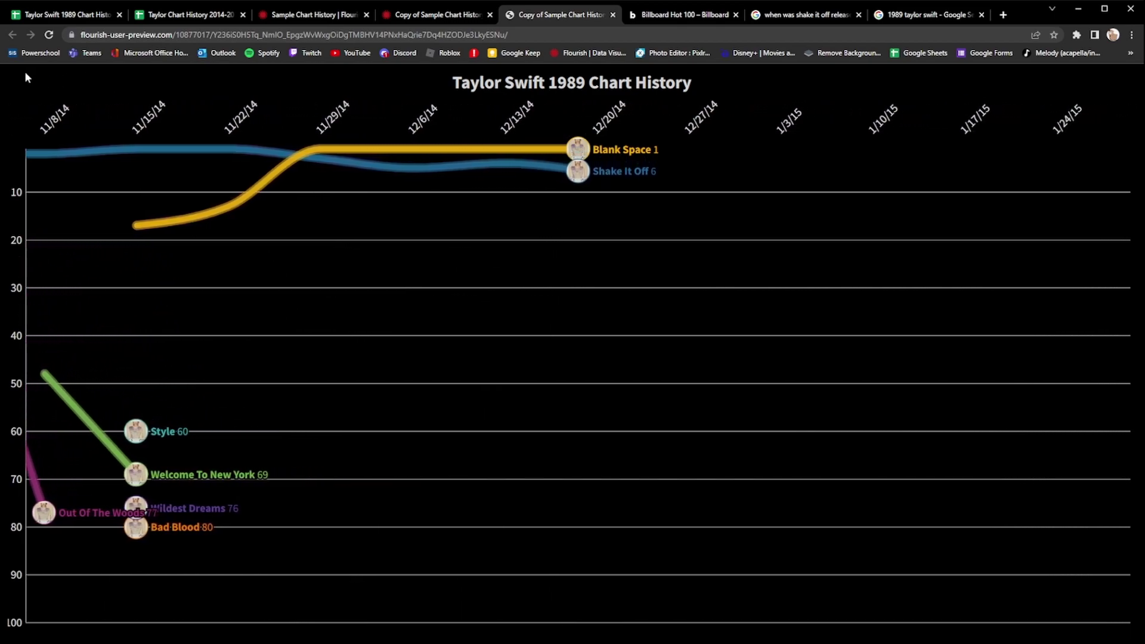
# - Return to the Copy of Sample Chart History editor tab and reload it
pyautogui.hotkey('ctrl', 'shift', 'Tab')
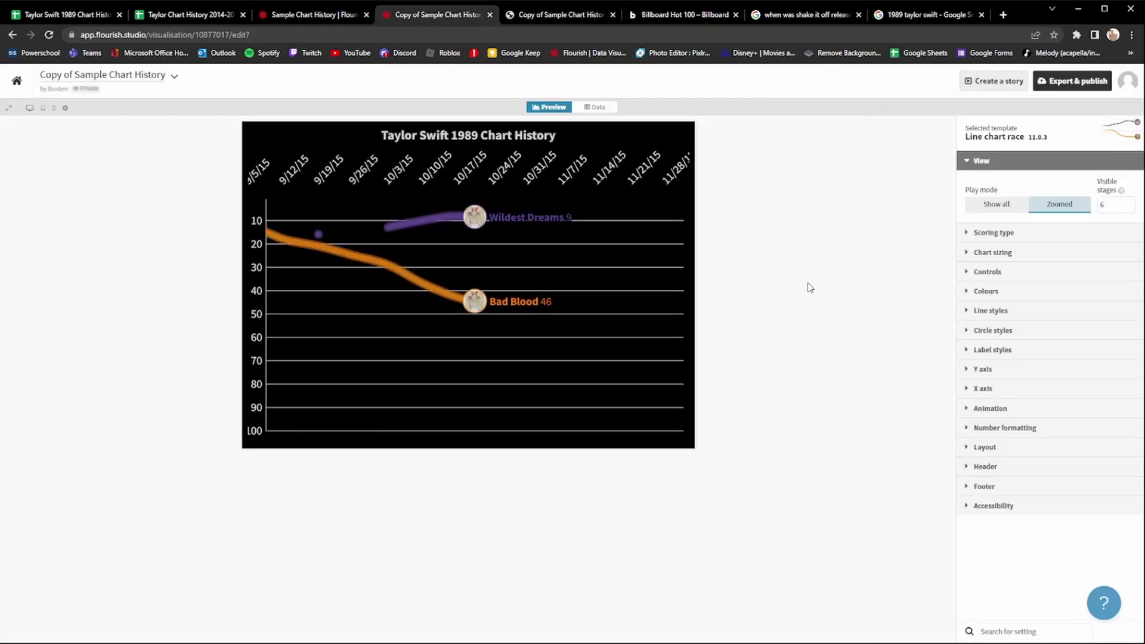
pyautogui.press('F5')
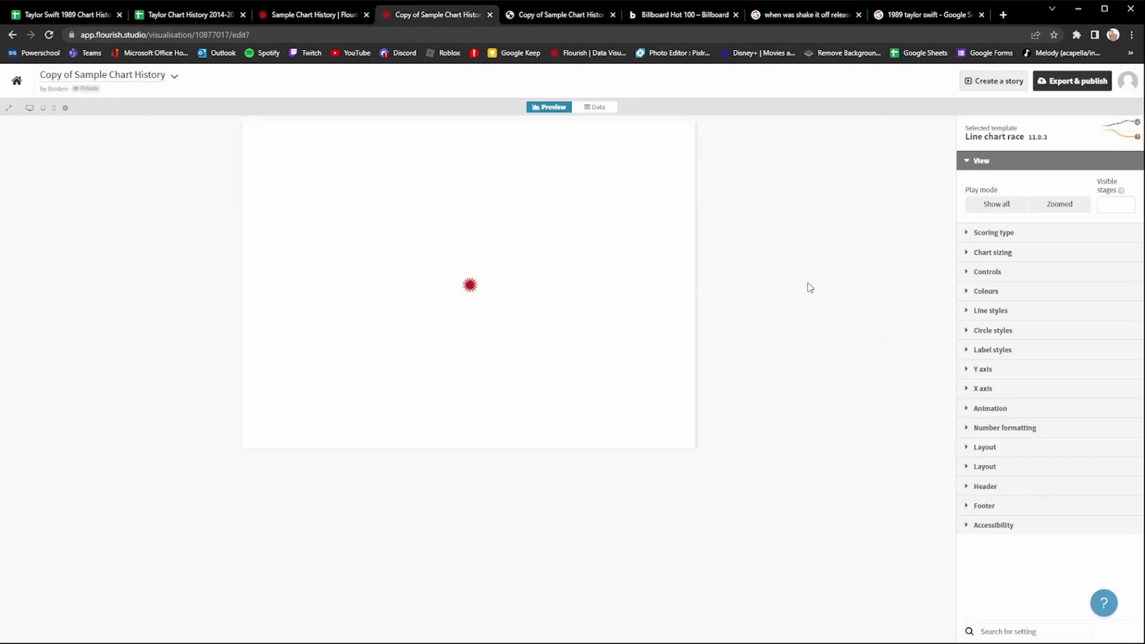